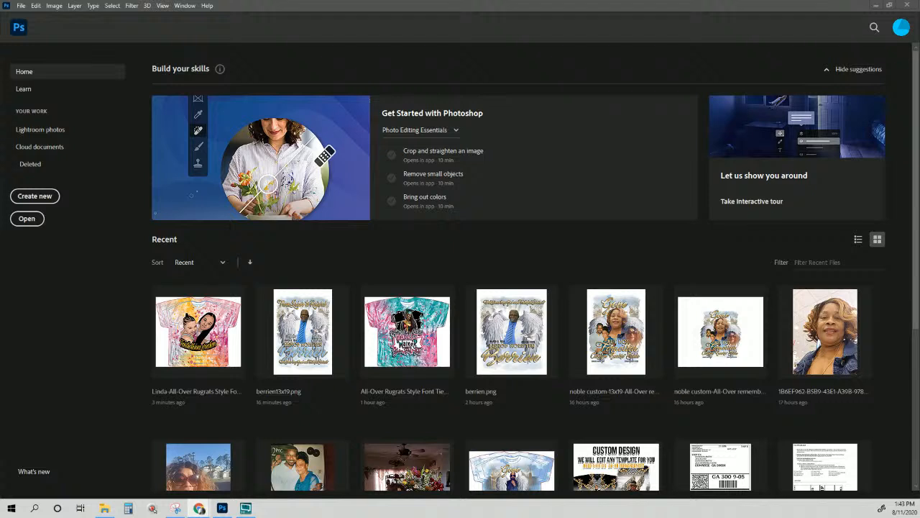
Create a new document 19 inches wide and 19 inches high at 150 pixels/inch
mouse_move(223, 509)
click(22, 7)
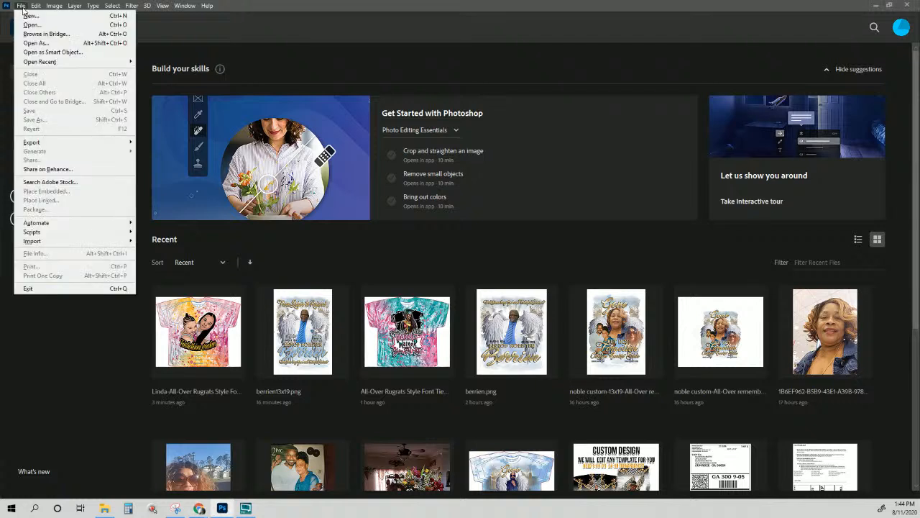
click(29, 22)
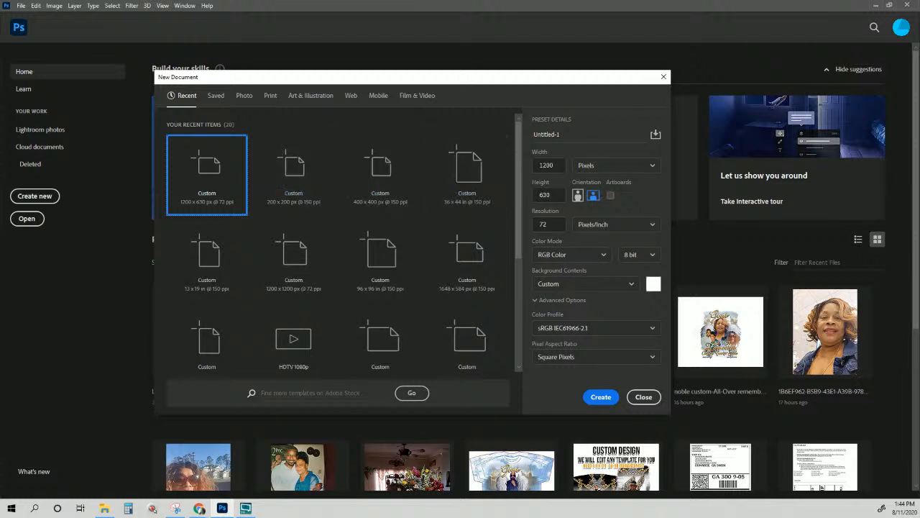
click(597, 165)
click(594, 204)
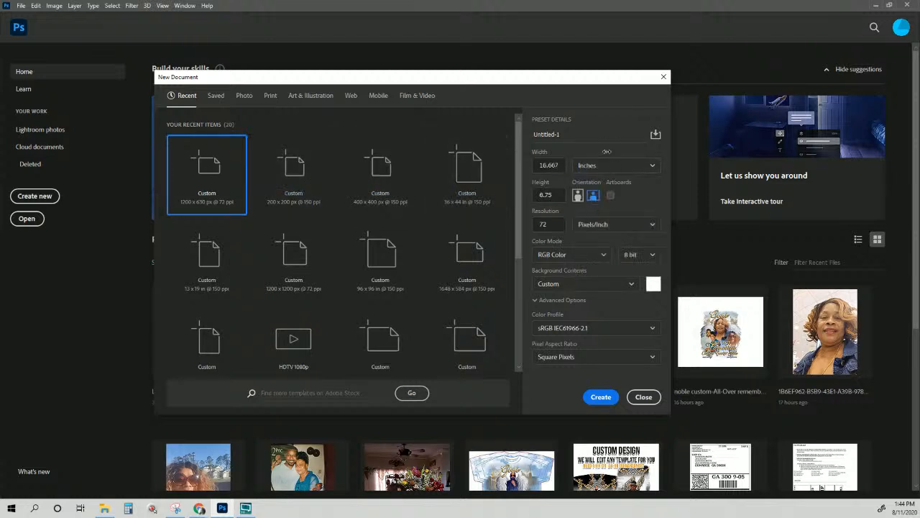
click(548, 165)
text(19)
key(Tab)
text(19)
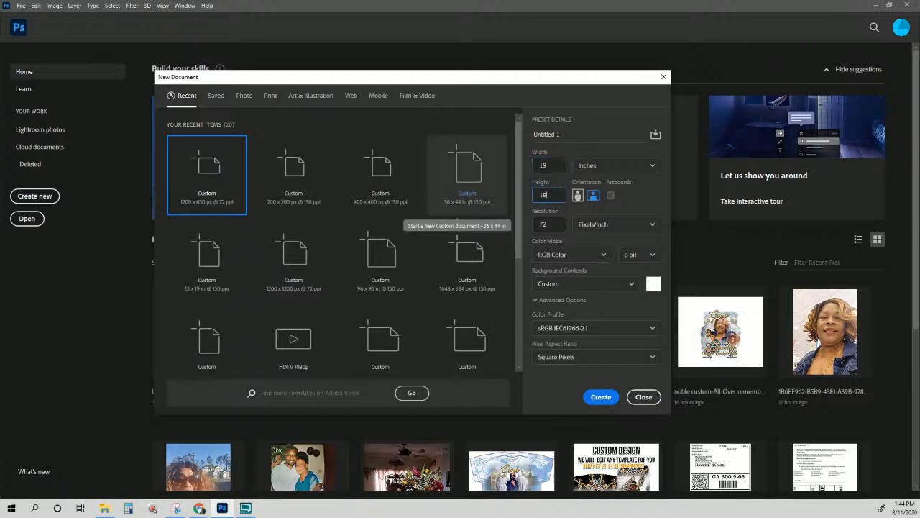
key(Tab)
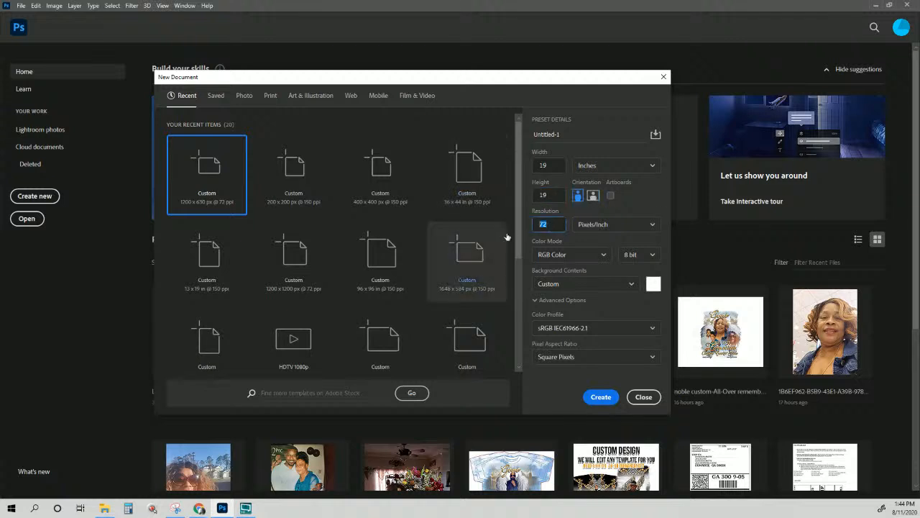
text(150)
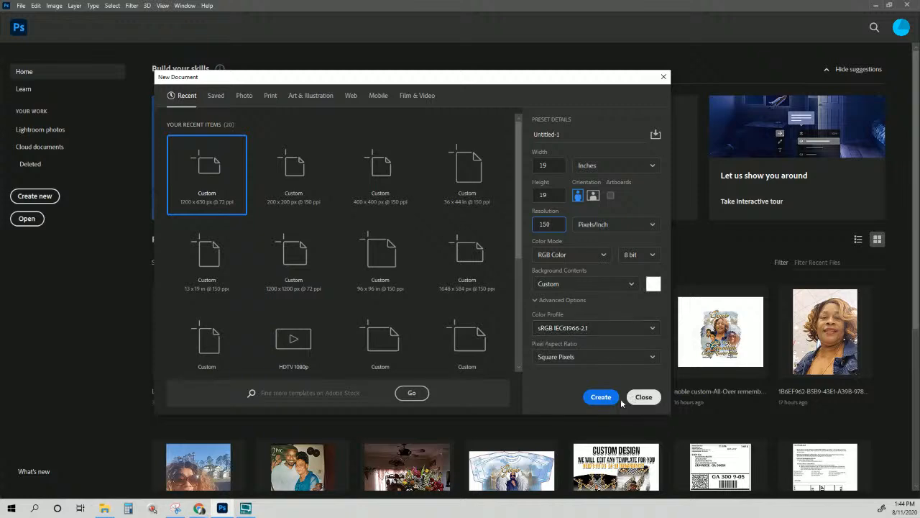
click(594, 399)
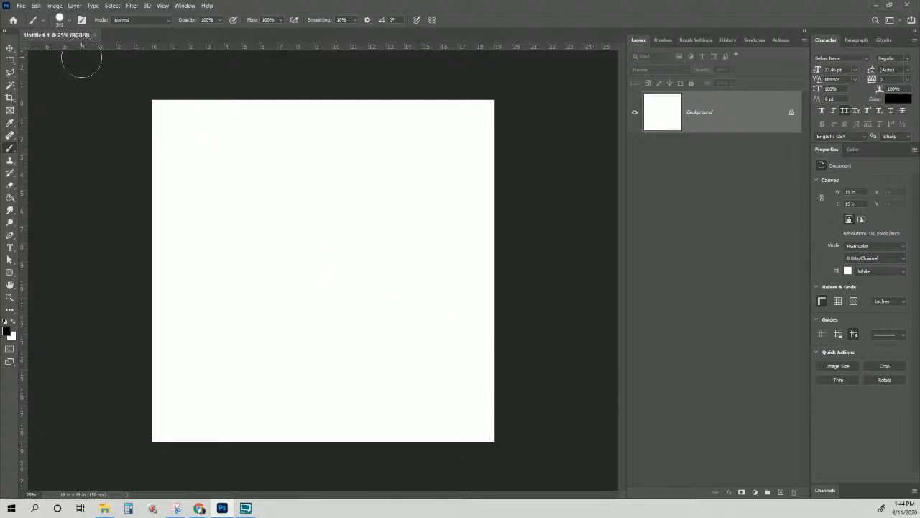
Create a second document with the width set to 13 inches, and close the 19 x 19 inch document
click(21, 5)
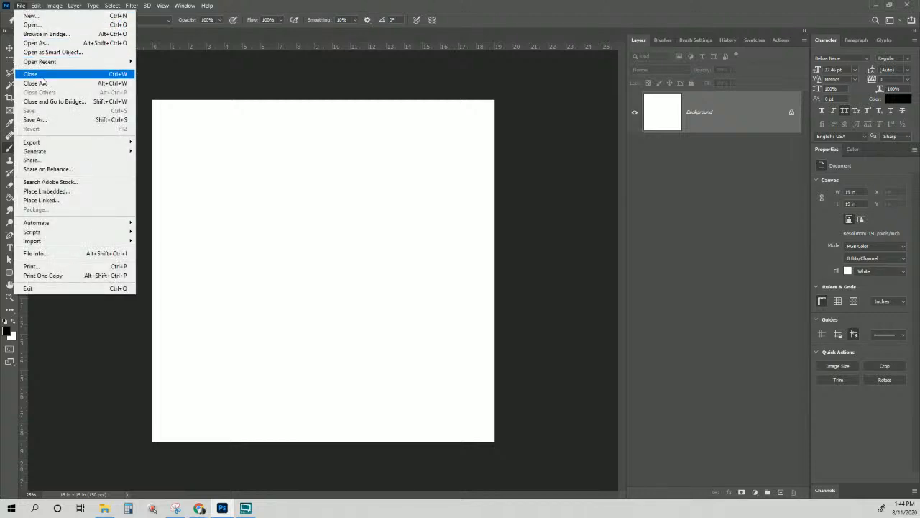
click(29, 15)
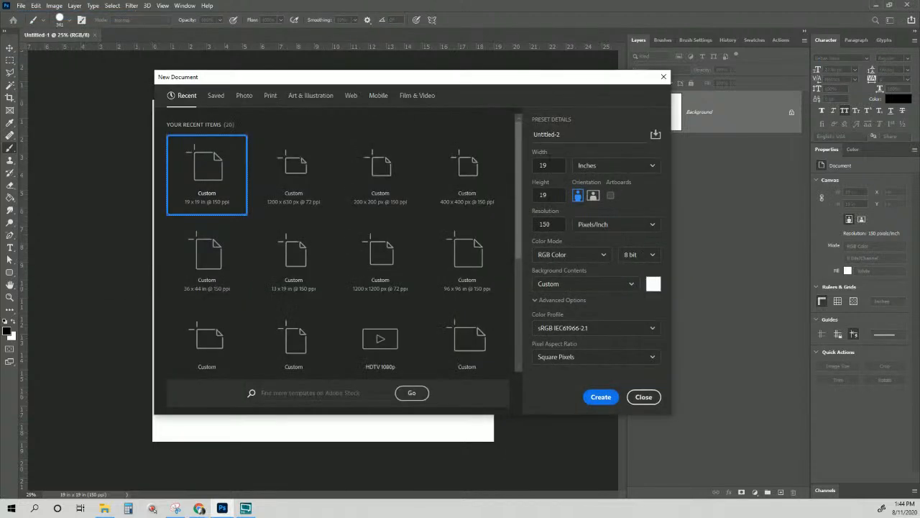
double_click(554, 165)
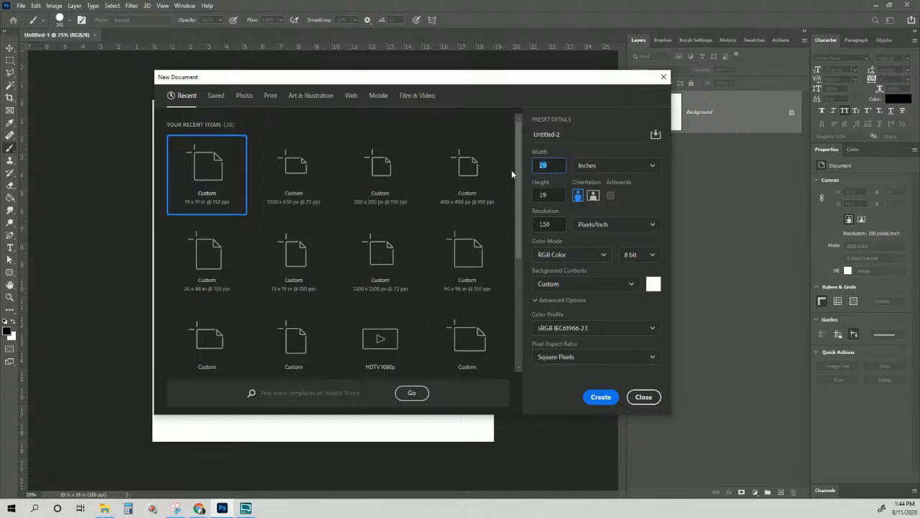
text(13)
key(Tab)
click(601, 397)
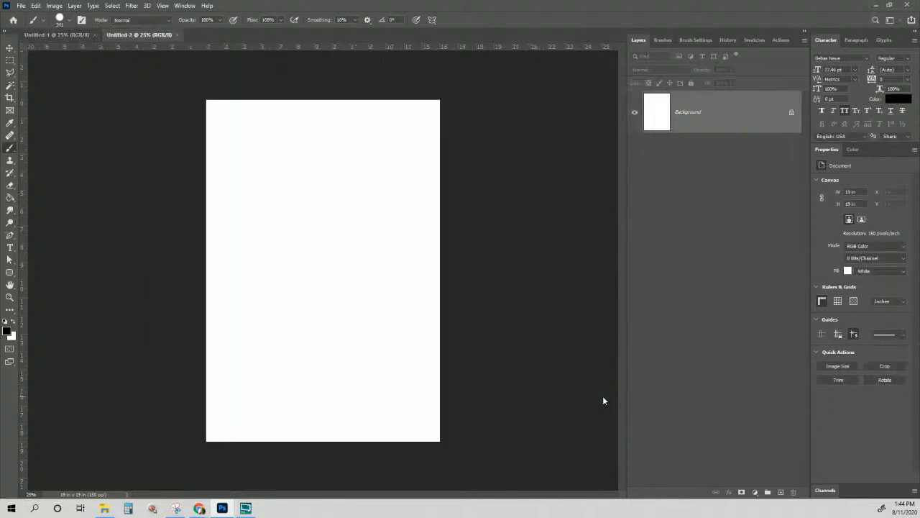
click(94, 36)
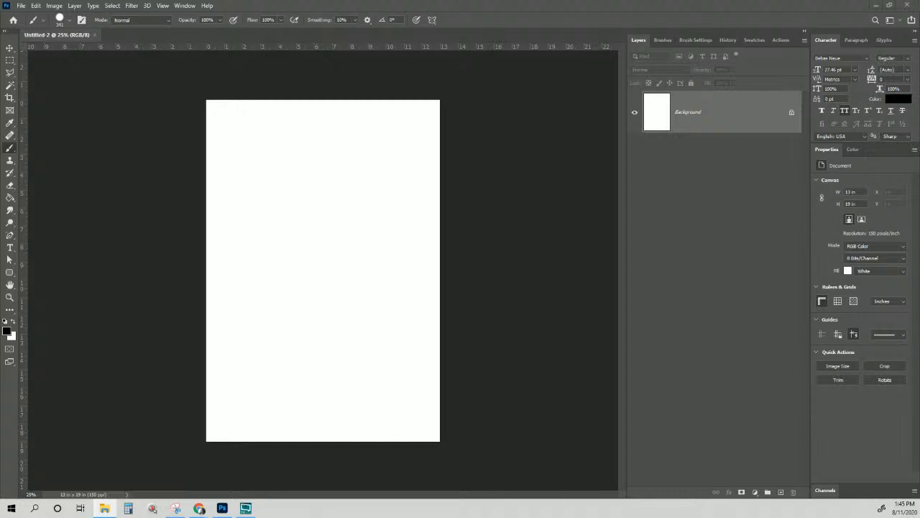
Place the blue memorial design image on the canvas and position it in the upper part of the page
drag(326, 46, 328, 186)
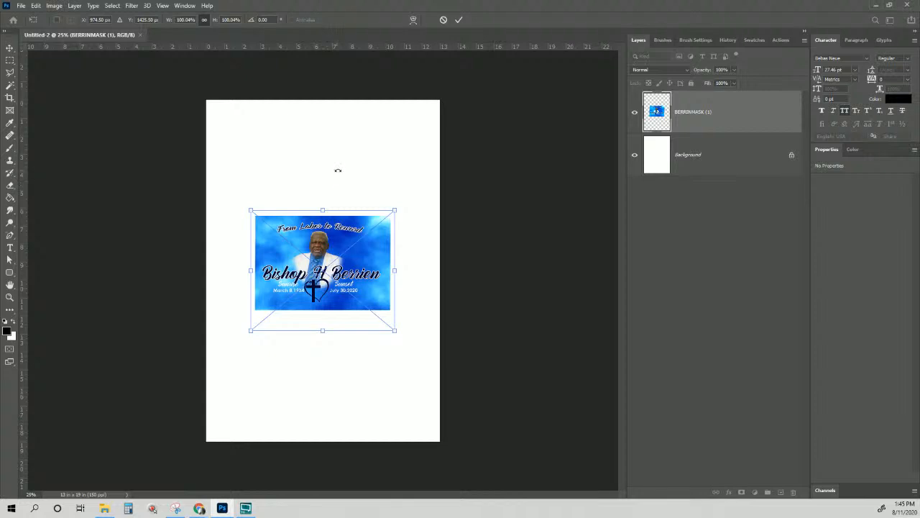
drag(370, 274, 354, 191)
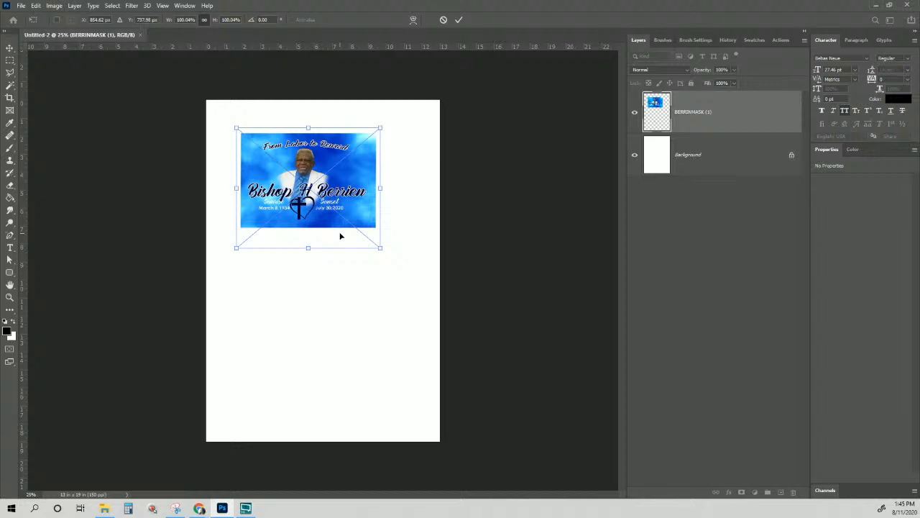
key(Return)
key(b)
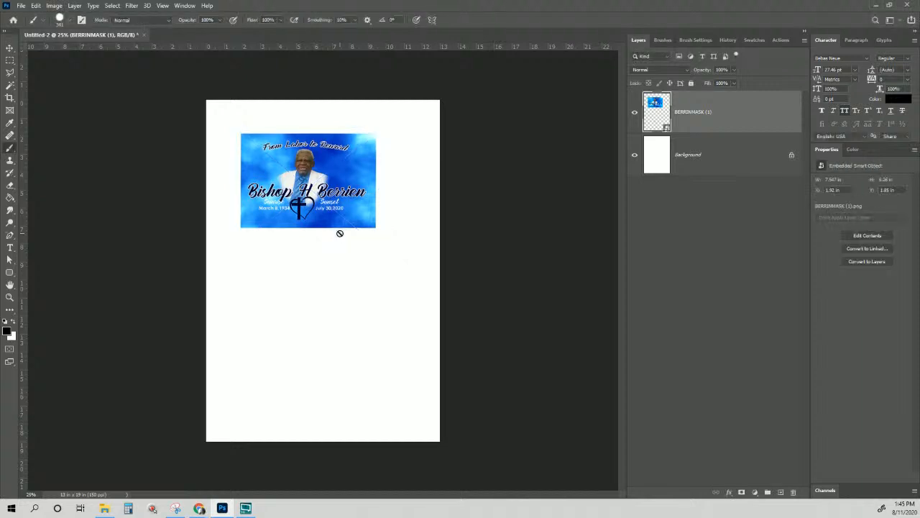
Place the finished face mask mockup picture in the lower part of the page, beneath the blue design
key(ctrl+equal)
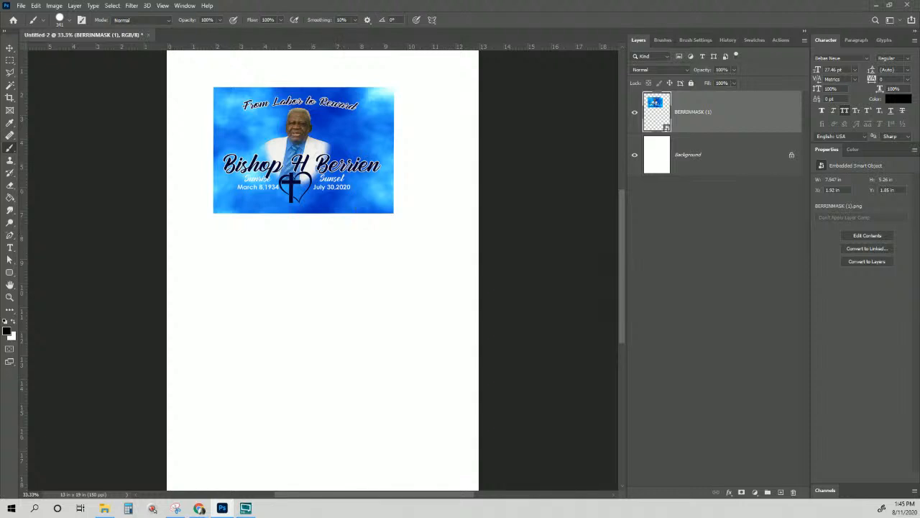
key(f)
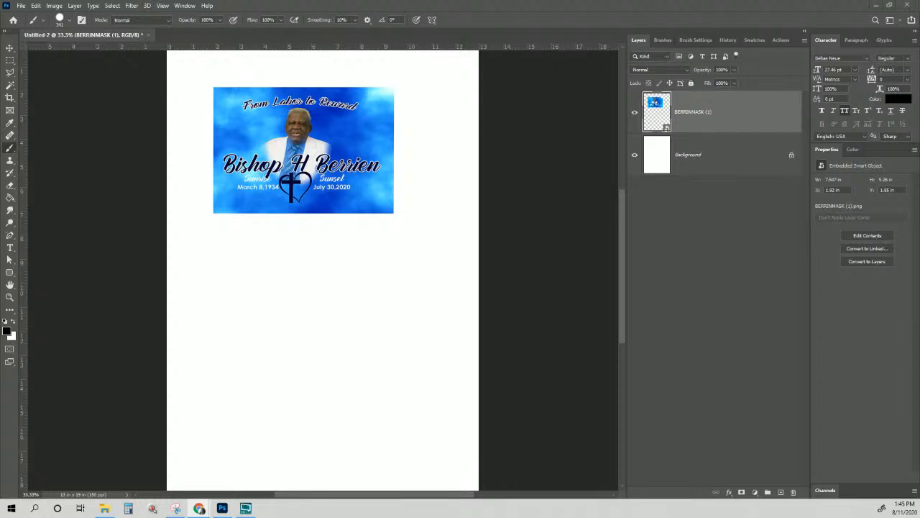
drag(227, 226, 243, 272)
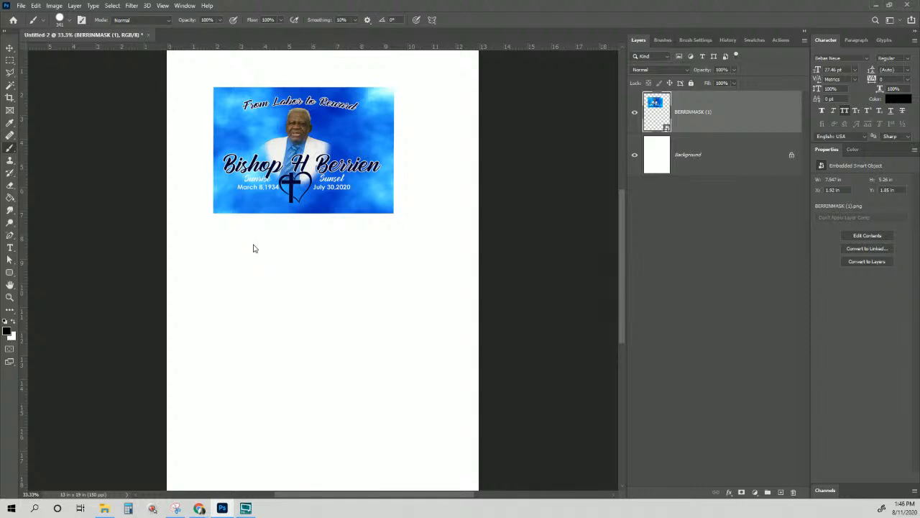
drag(299, 284, 301, 373)
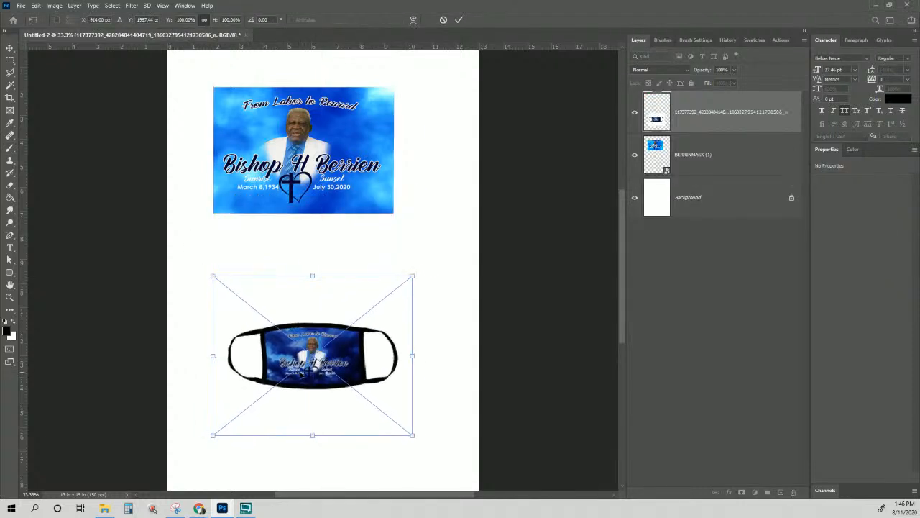
key(Return)
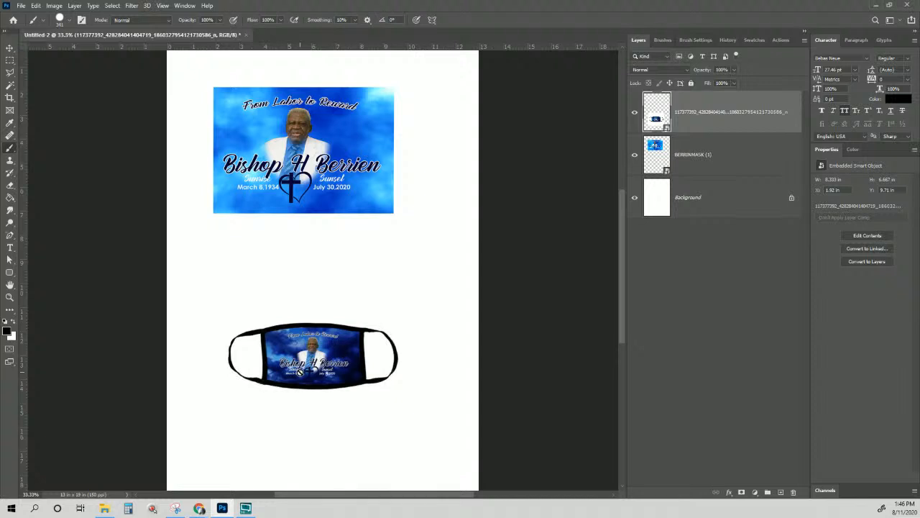
Select the empty area around the blue design on its own layer with the Magic Wand
key(ctrl+plus)
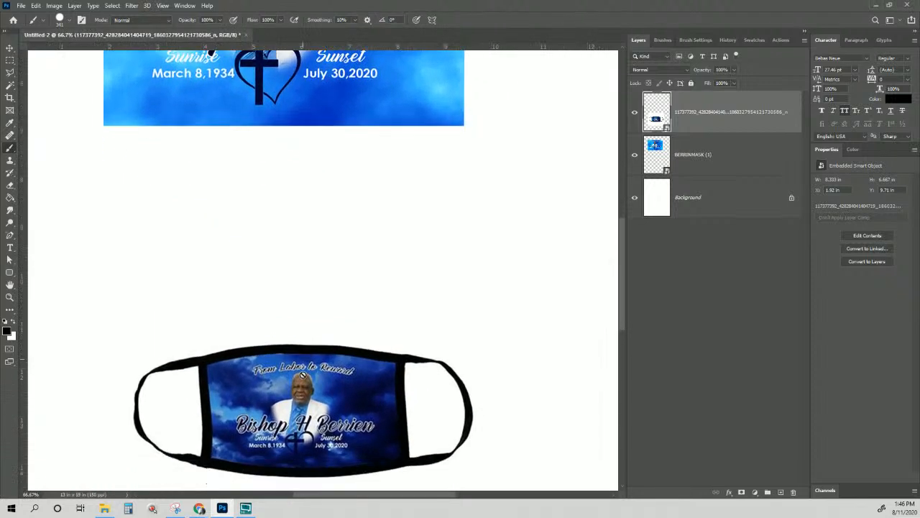
scroll(302, 375, down, 2)
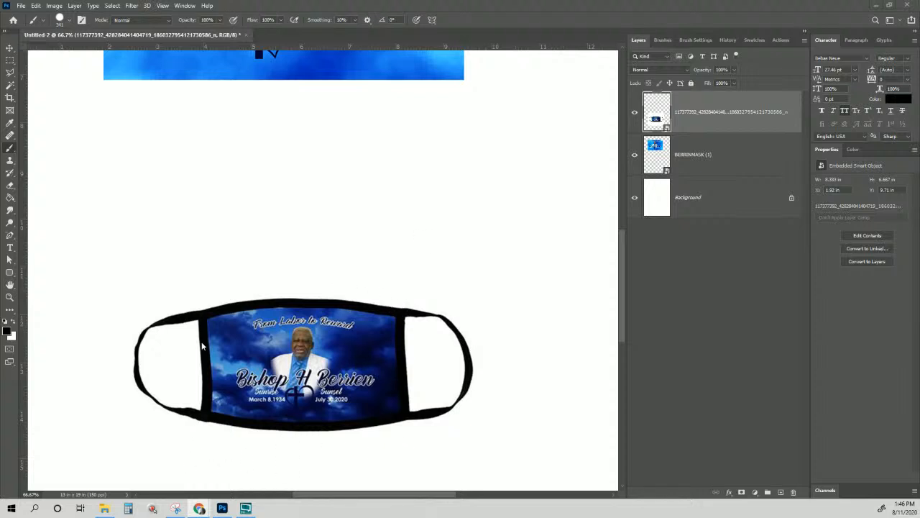
scroll(321, 220, up, 5)
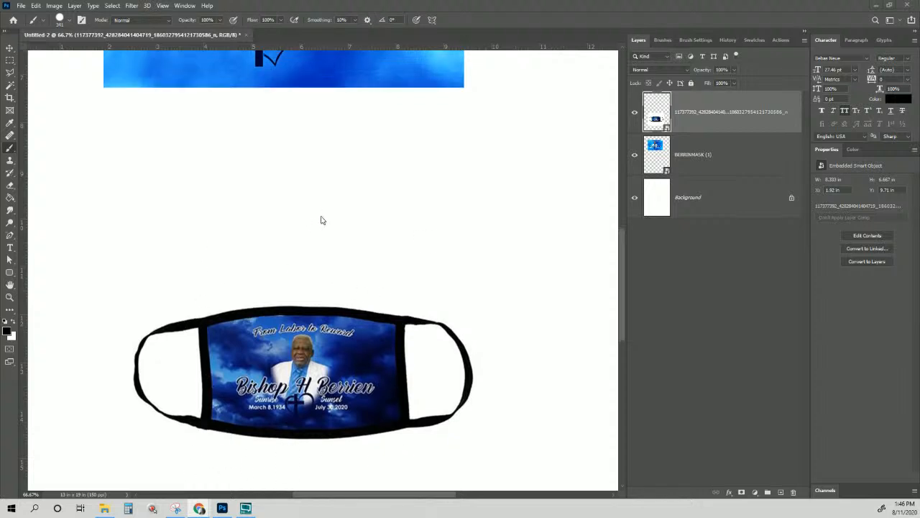
scroll(321, 220, up, 4)
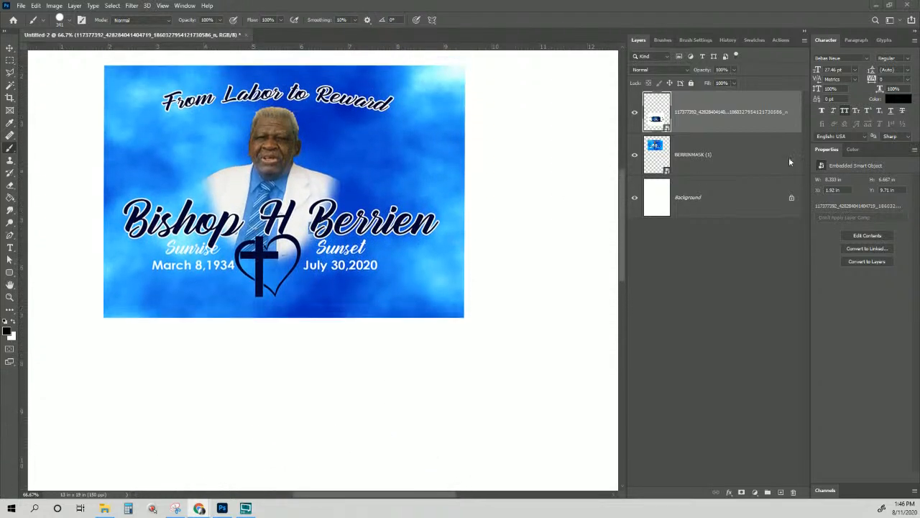
click(710, 167)
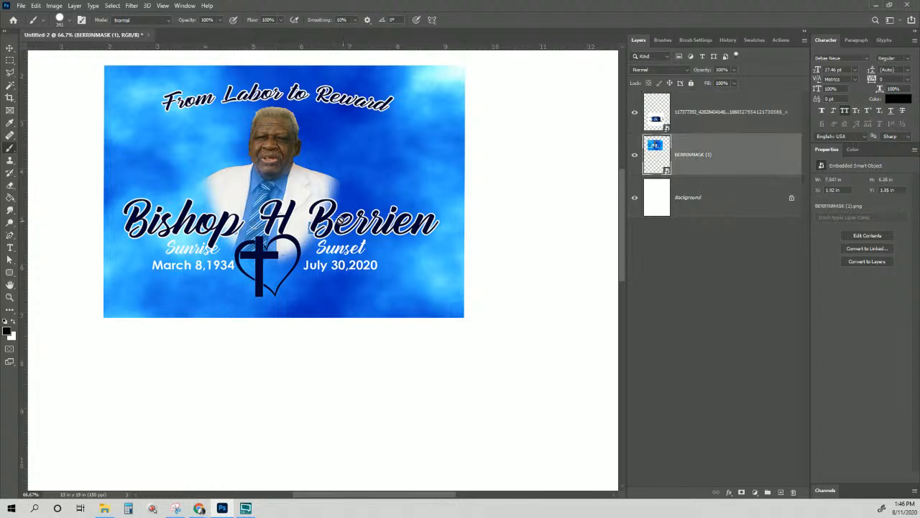
click(8, 85)
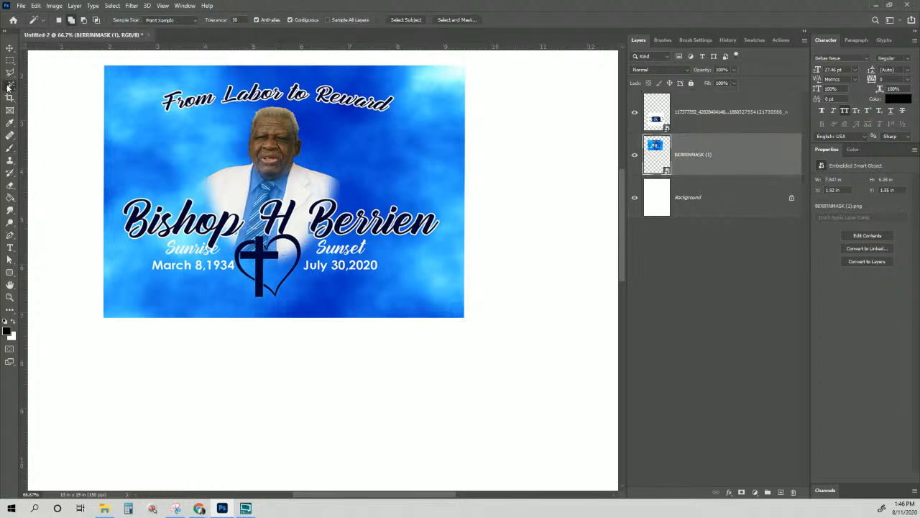
click(98, 87)
click(741, 493)
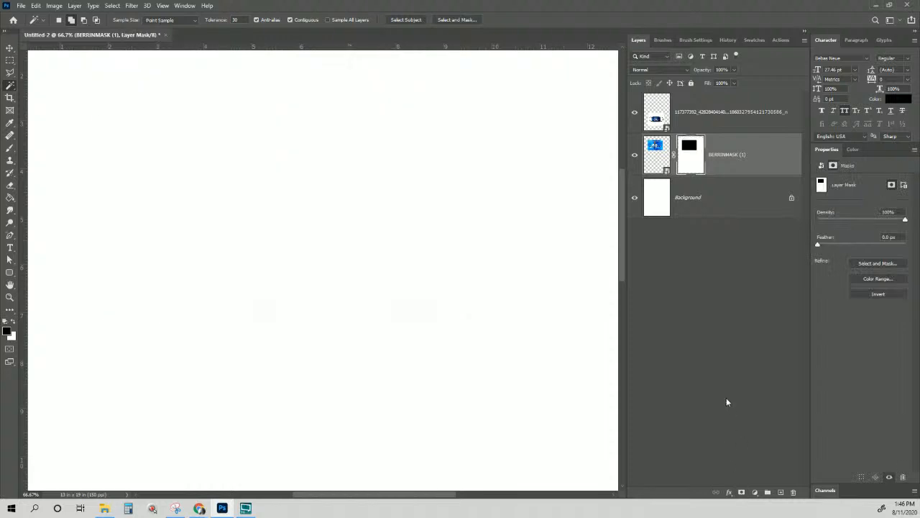
key(ctrl+z)
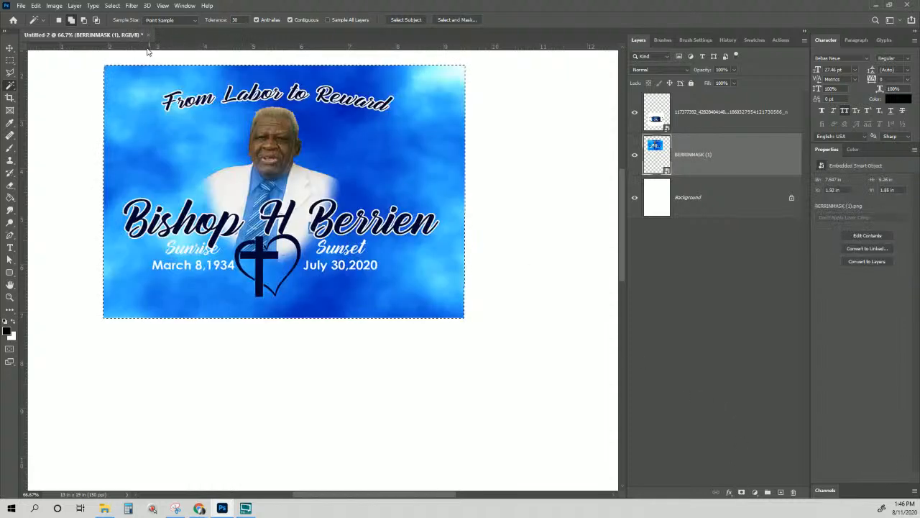
click(75, 6)
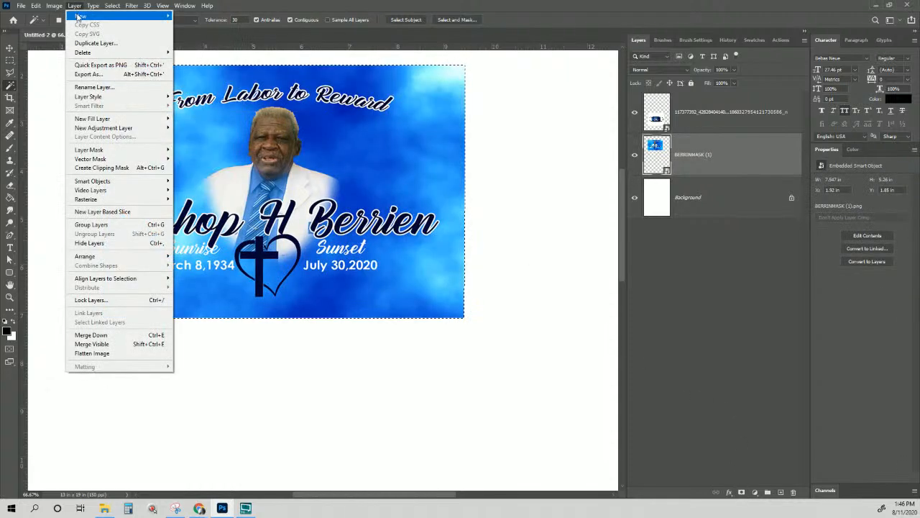
click(83, 7)
Invert the selection and add a layer mask that keeps only the blue design
click(113, 6)
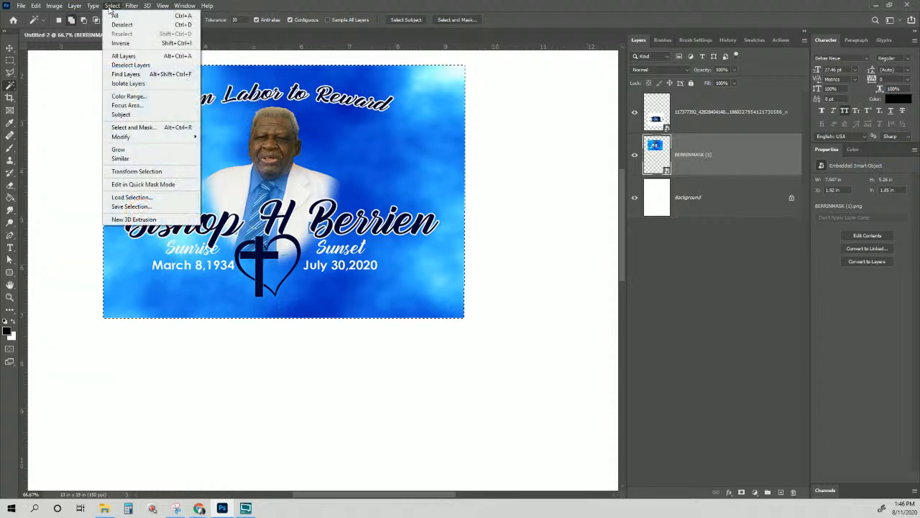
click(130, 48)
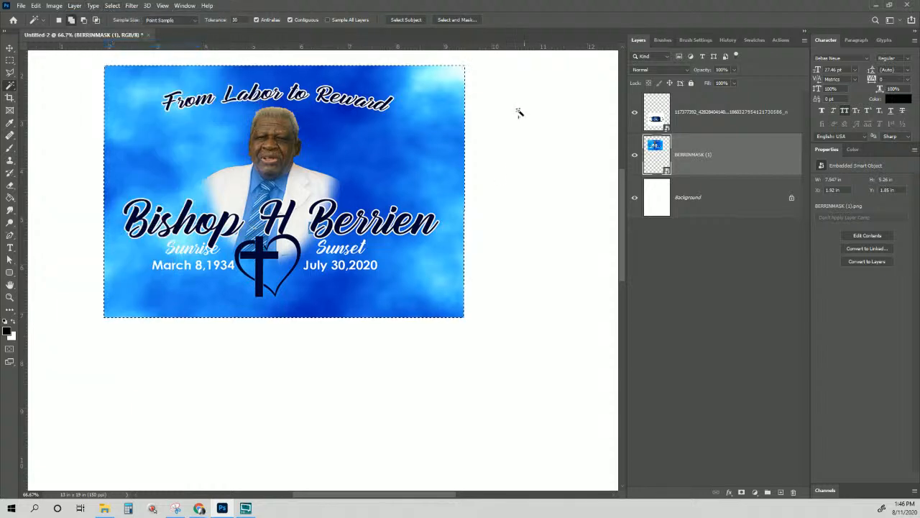
click(741, 493)
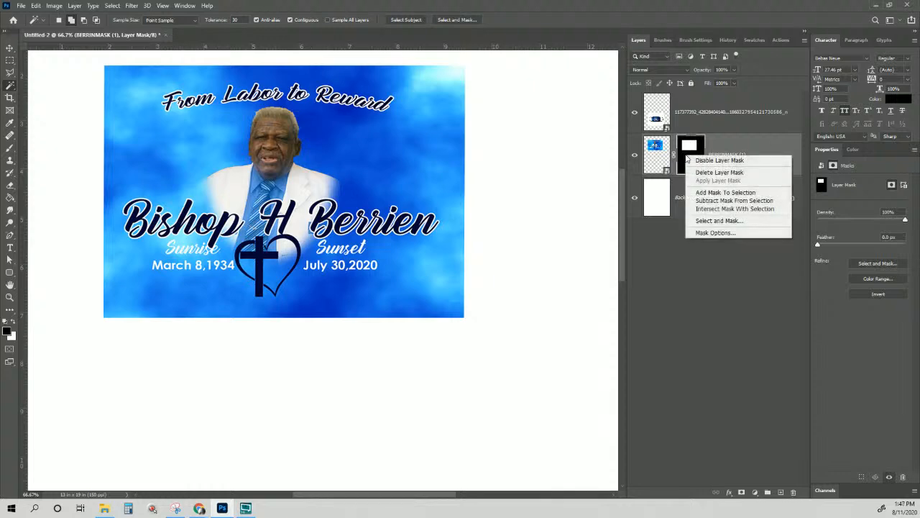
Rasterize the blue design's layer and apply its layer mask
right_click(683, 151)
click(675, 159)
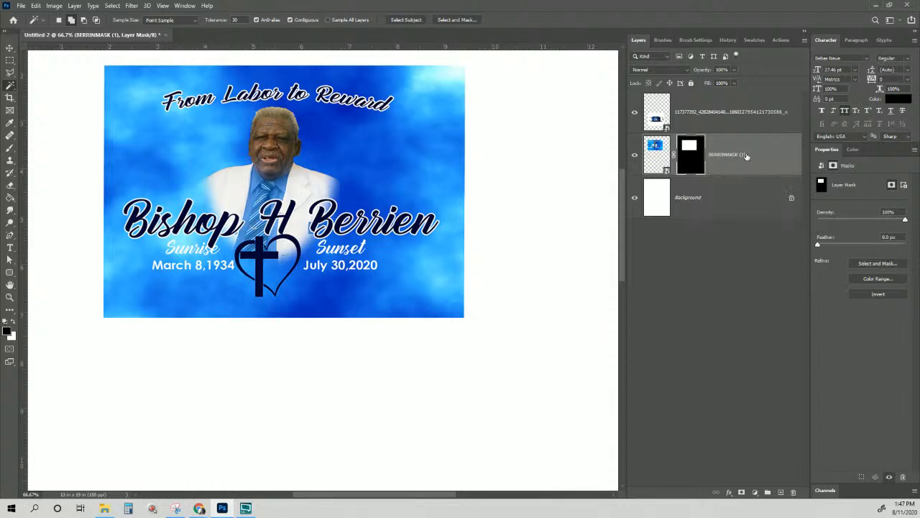
right_click(744, 153)
click(775, 270)
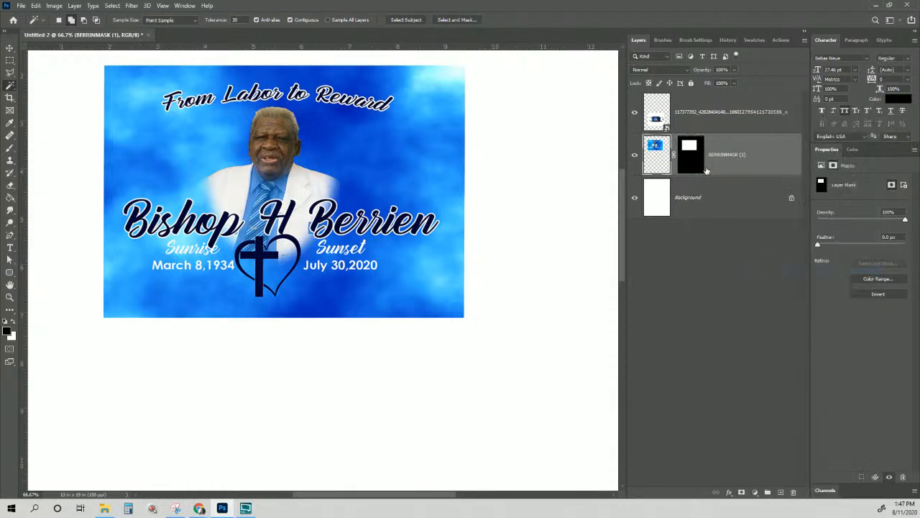
right_click(697, 153)
click(719, 177)
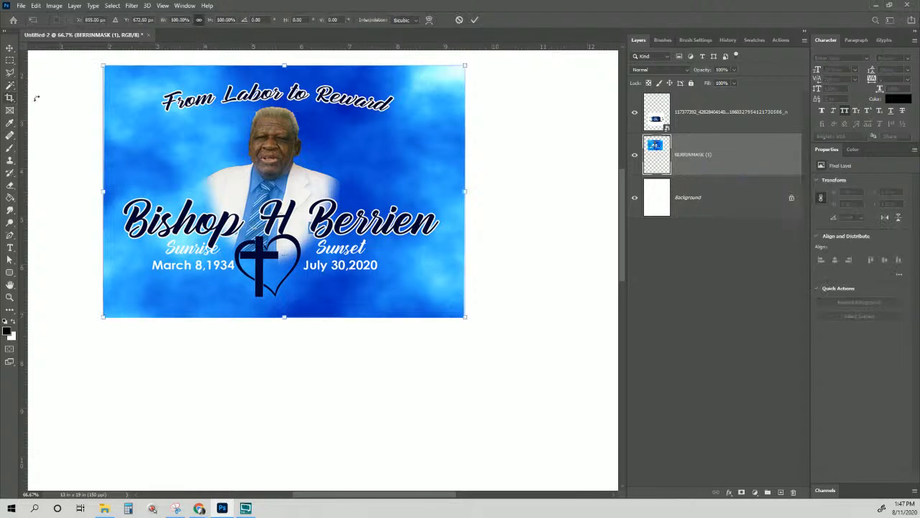
Enlarge the blue design proportionally to 102.32%, making it about 7.72 x 5.38 in
key(ctrl+t)
drag(467, 317, 500, 347)
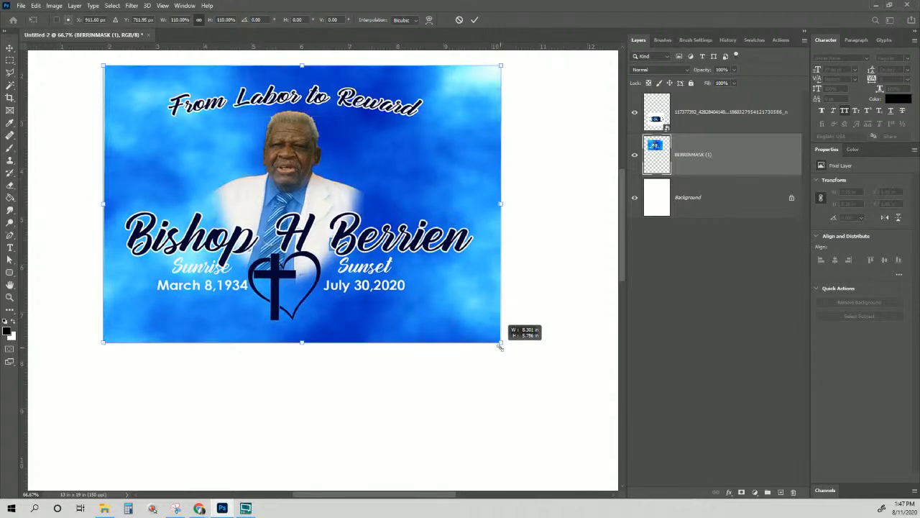
drag(500, 347, 473, 323)
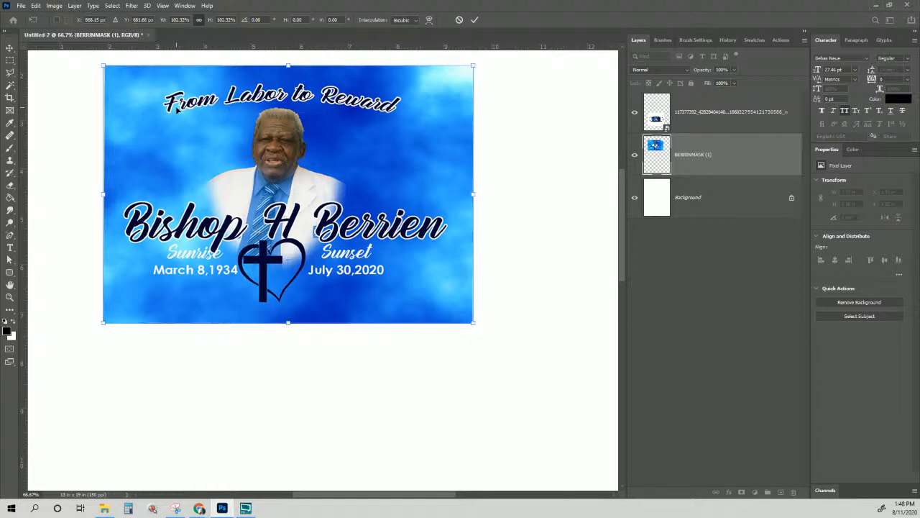
key(ctrl+minus)
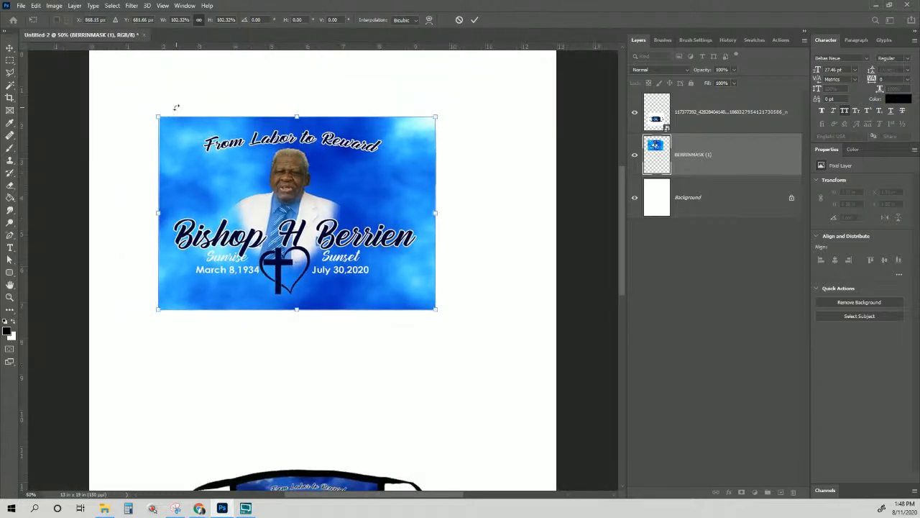
key(ctrl+minus)
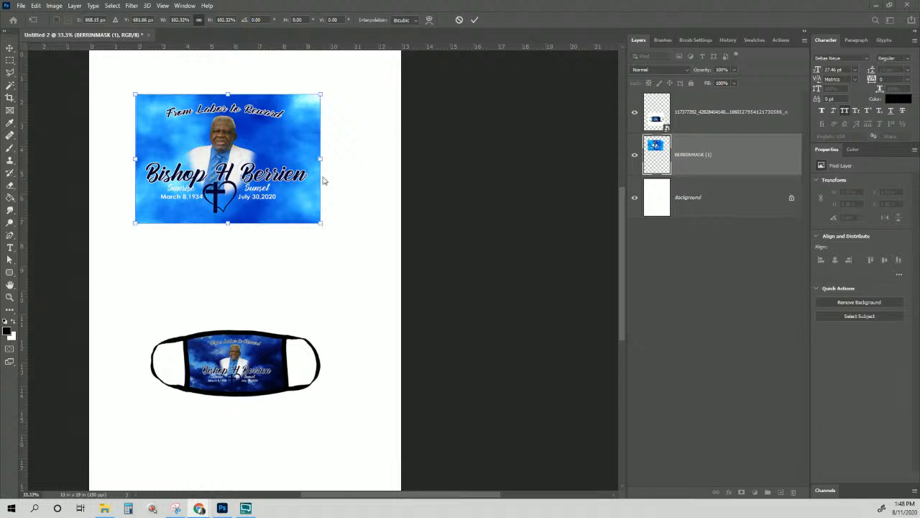
scroll(317, 185, up, 2)
scroll(317, 186, down, 1)
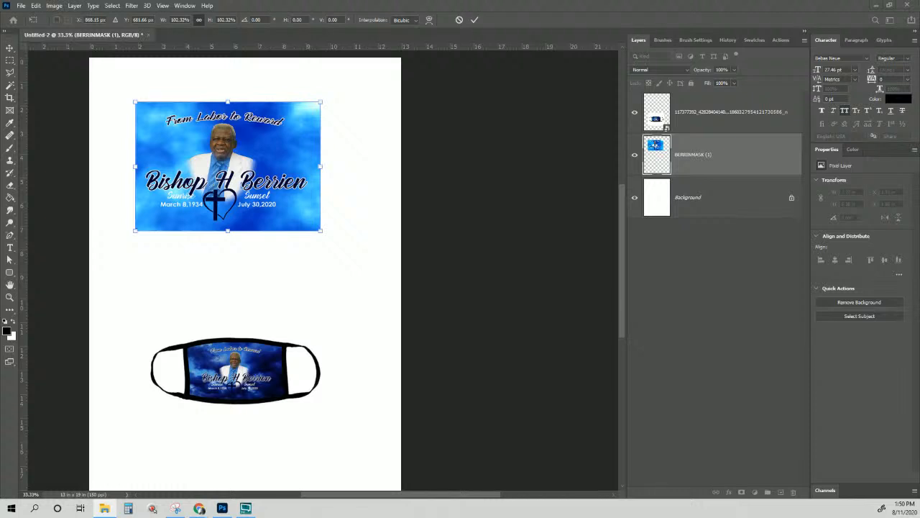
key(Return)
key(w)
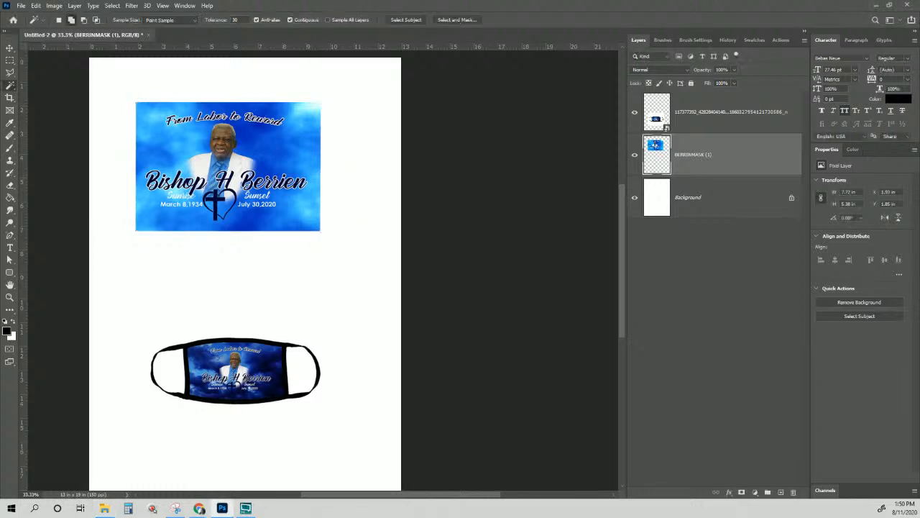
key(i)
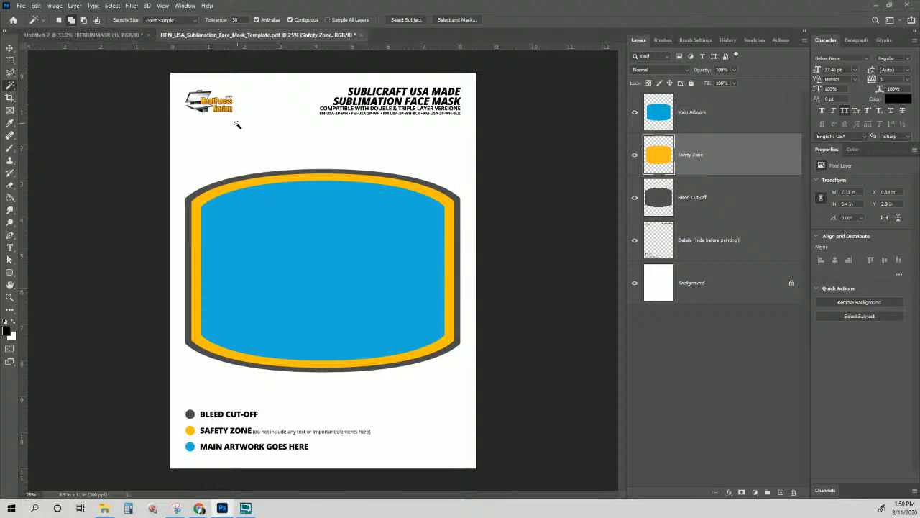
Copy the Main Artwork, Safety Zone and Bleed Cut-Off layers from the face mask template onto the Untitled-2 page, above the blue design
click(704, 120)
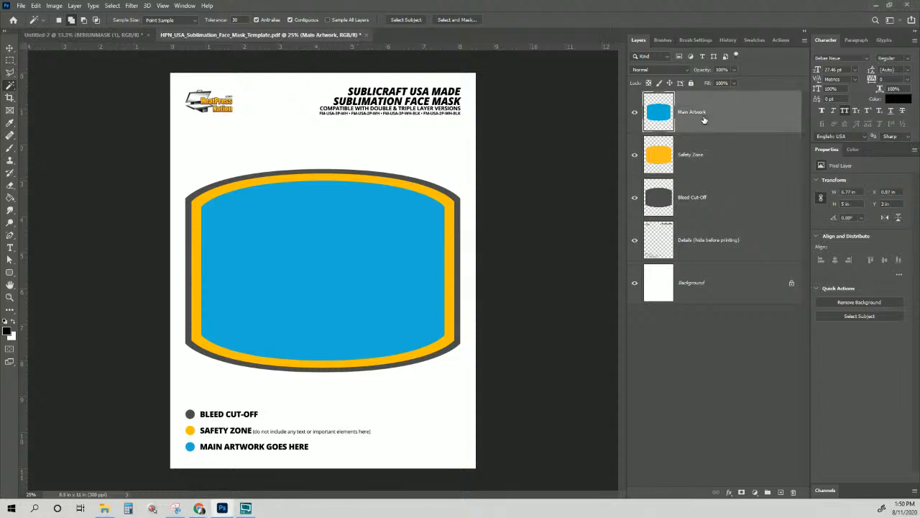
shift+click(707, 204)
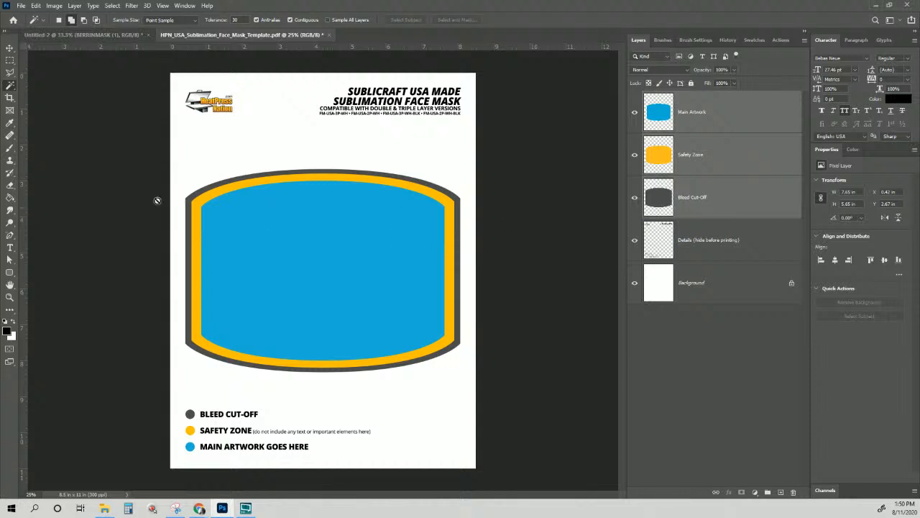
click(10, 49)
drag(367, 228, 262, 141)
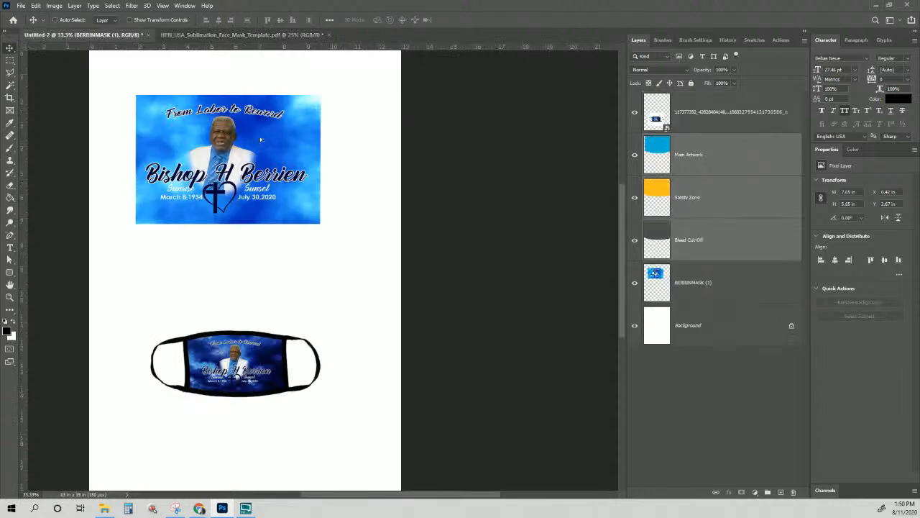
key(ctrl+z)
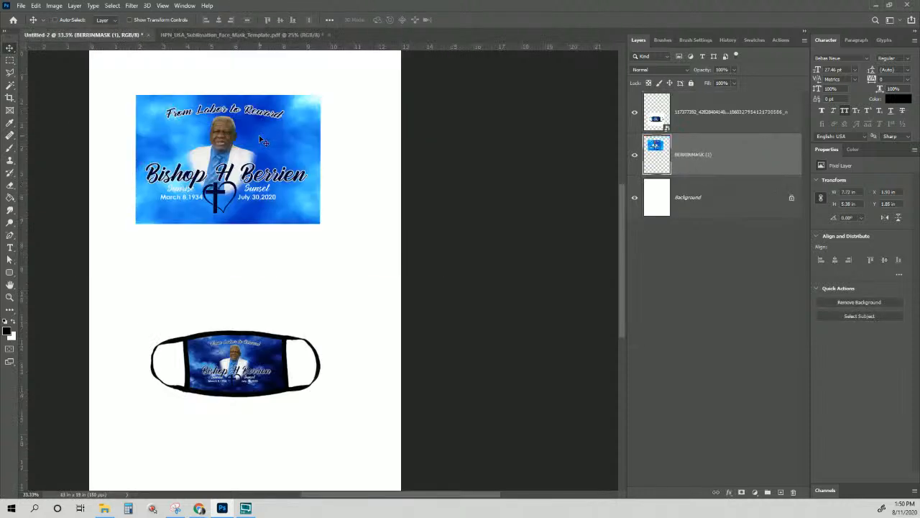
click(237, 35)
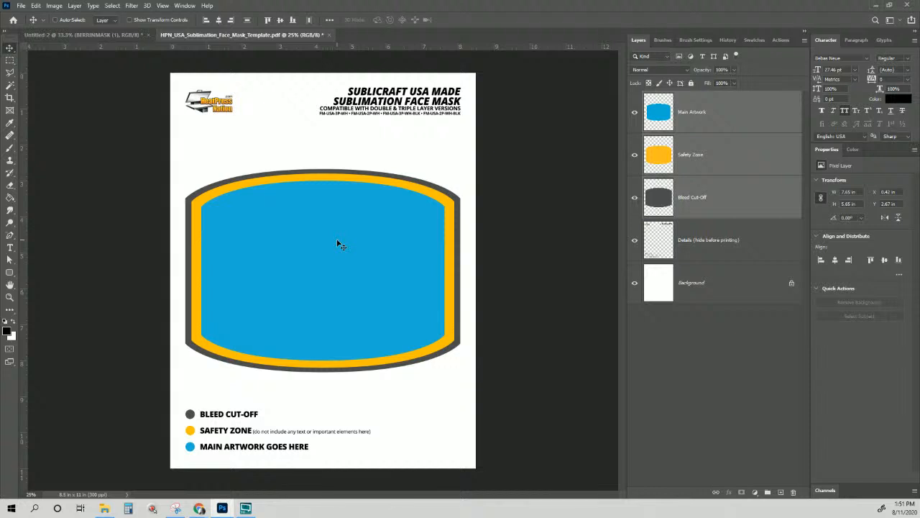
drag(338, 243, 313, 212)
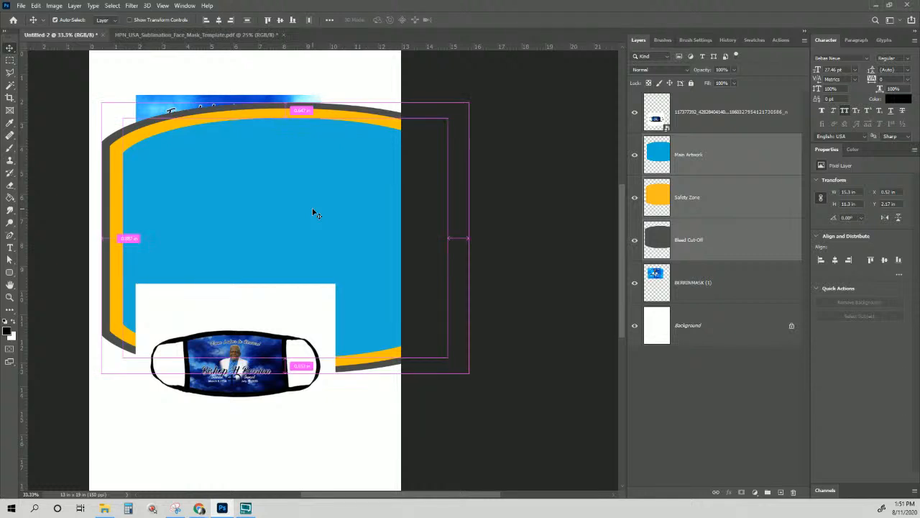
Group the three copied template layers and briefly hide the group to compare it with the blue design
key(ctrl+g)
click(635, 140)
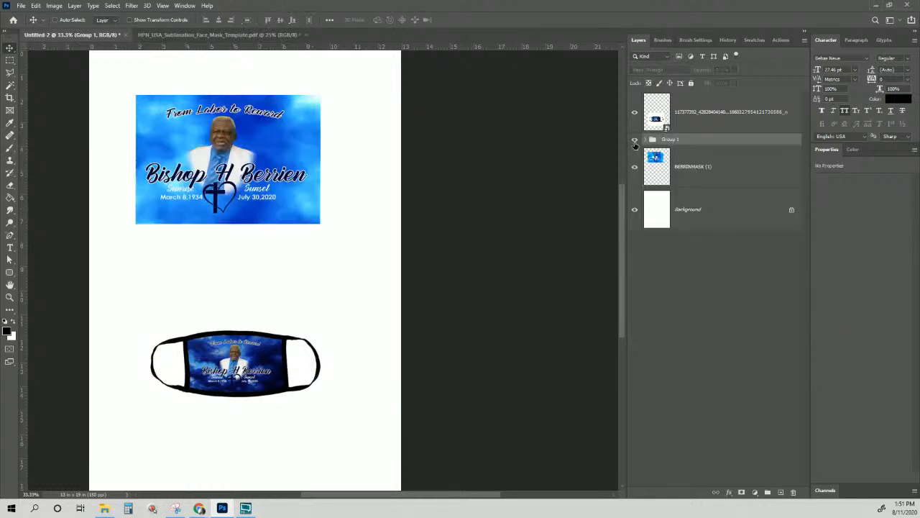
click(635, 140)
click(694, 131)
click(686, 143)
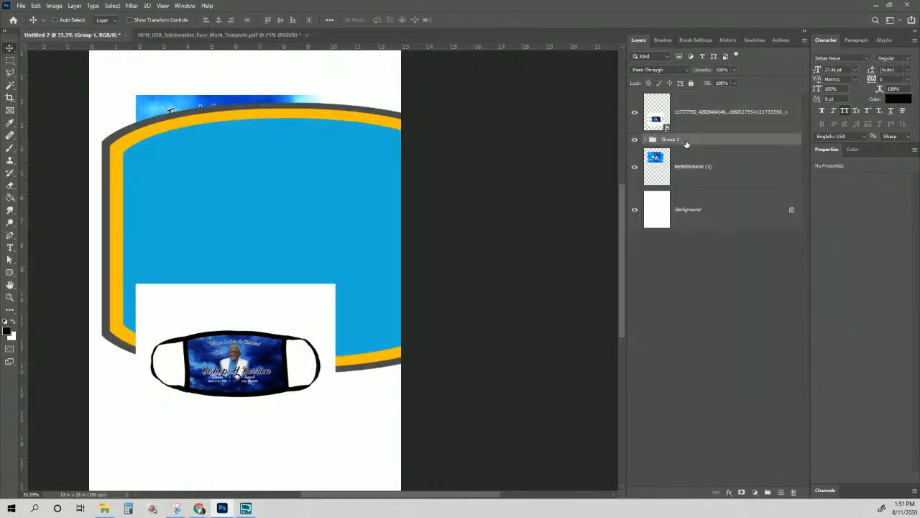
Scale the template group down proportionally to about 67% and switch its transform width and height units to inches
key(ctrl+t)
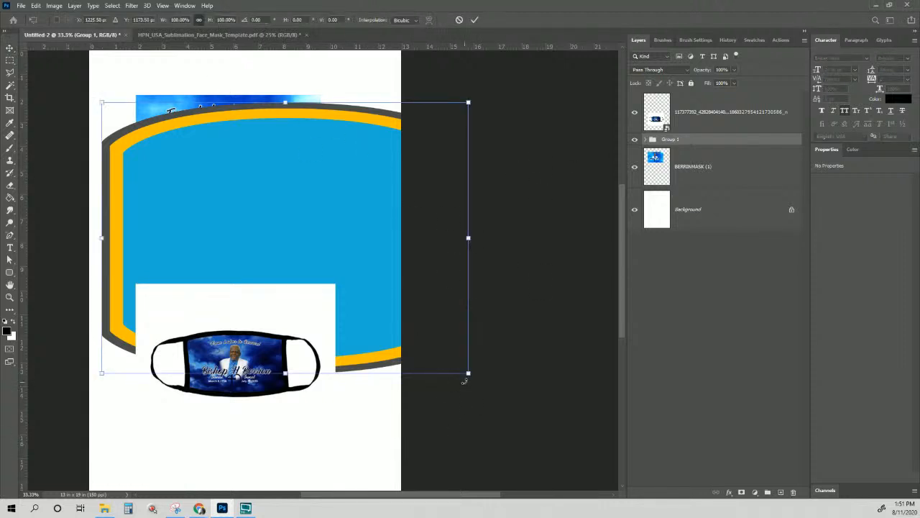
drag(468, 373, 352, 286)
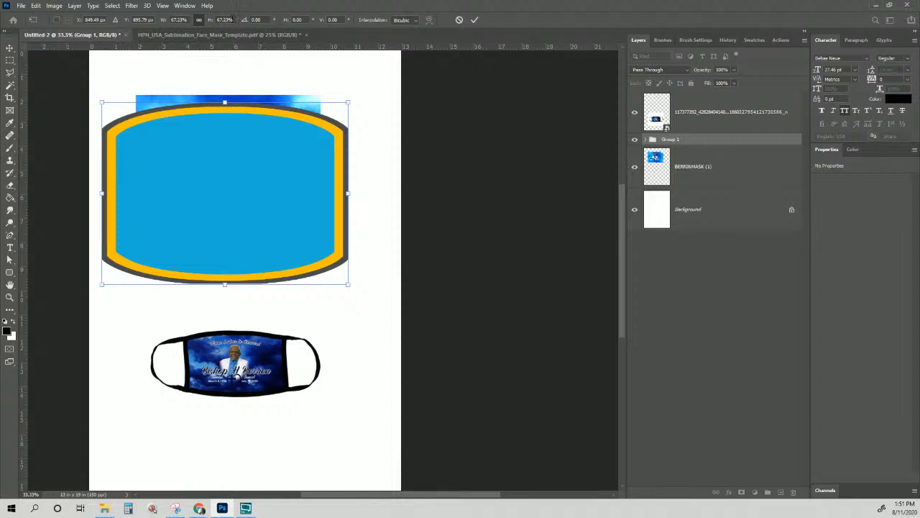
right_click(232, 19)
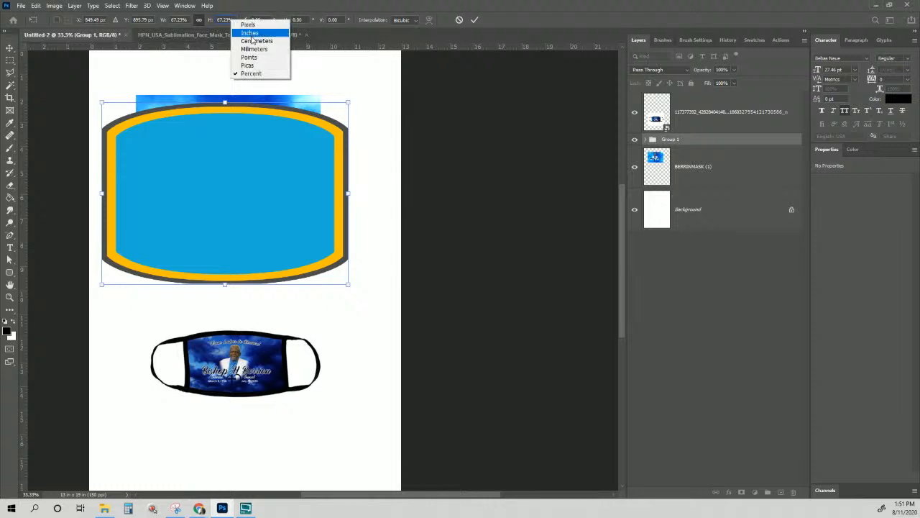
click(232, 31)
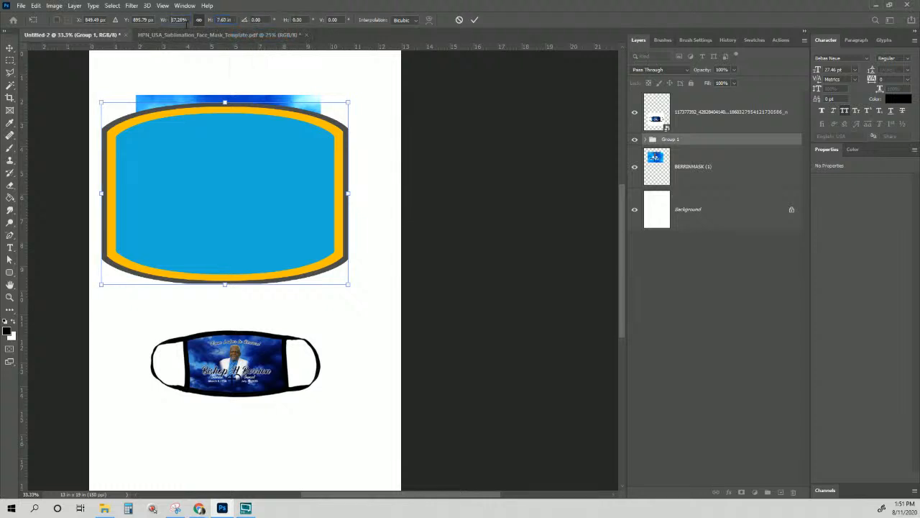
right_click(185, 20)
click(196, 36)
key(Return)
Expand the template group and link its Main Artwork, Safety Zone and Bleed Cut-Off layers together
click(646, 141)
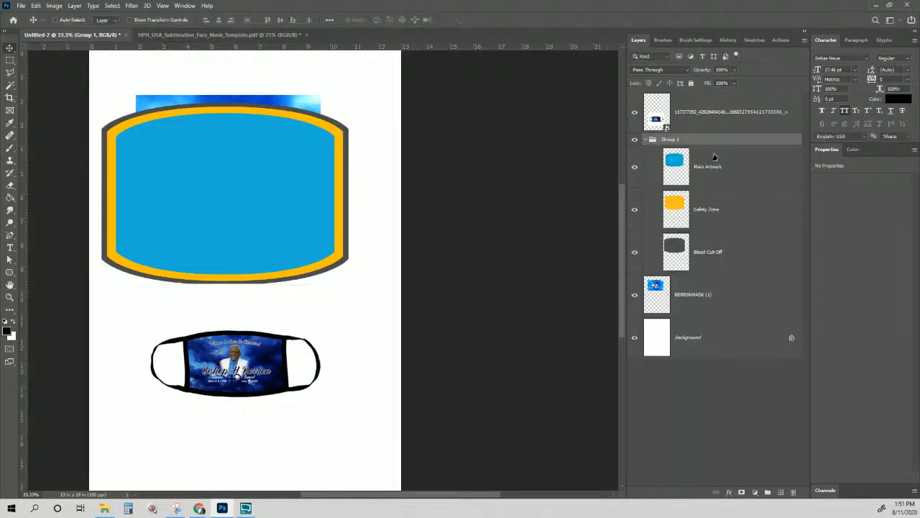
click(715, 157)
shift+click(734, 261)
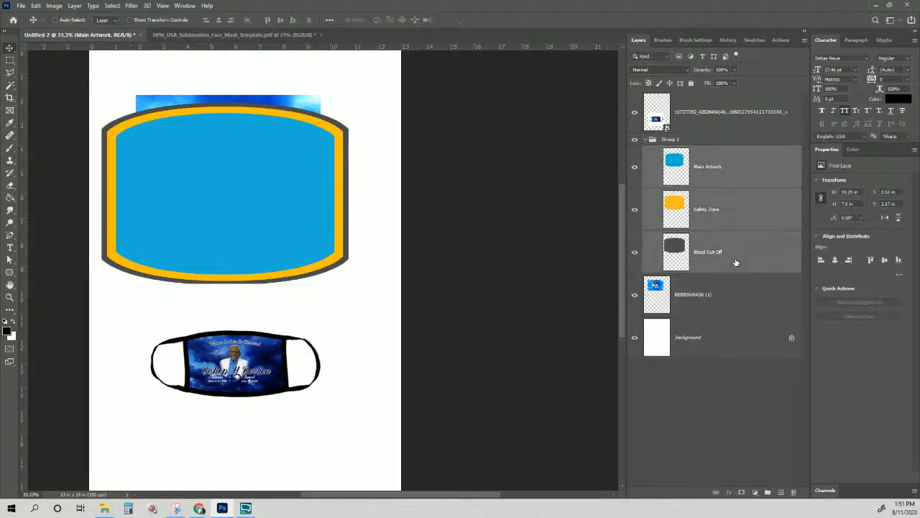
click(716, 492)
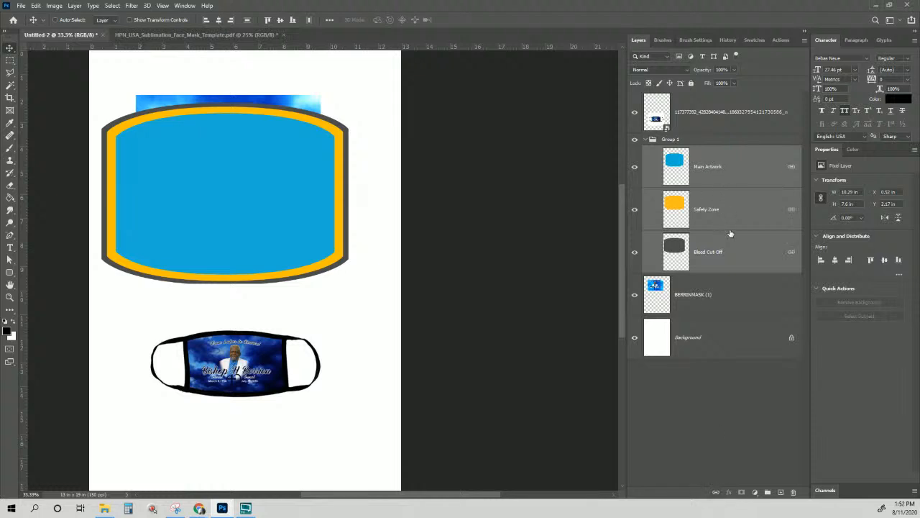
Scale the linked template shapes proportionally to a height of 5 in
click(735, 252)
click(712, 171)
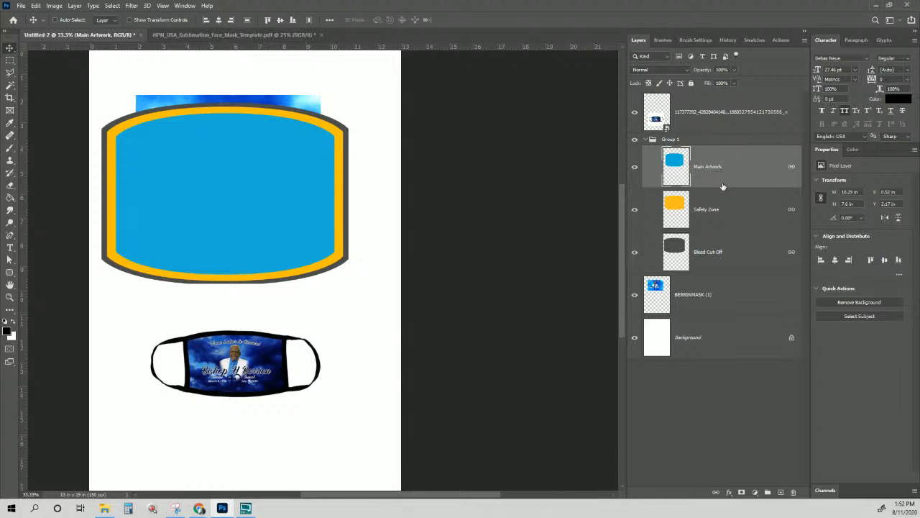
key(ctrl+t)
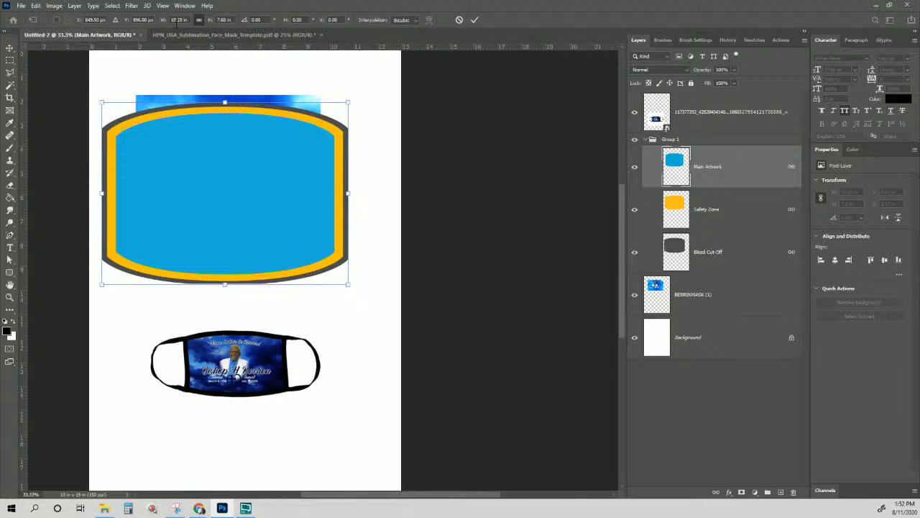
click(229, 20)
text(5)
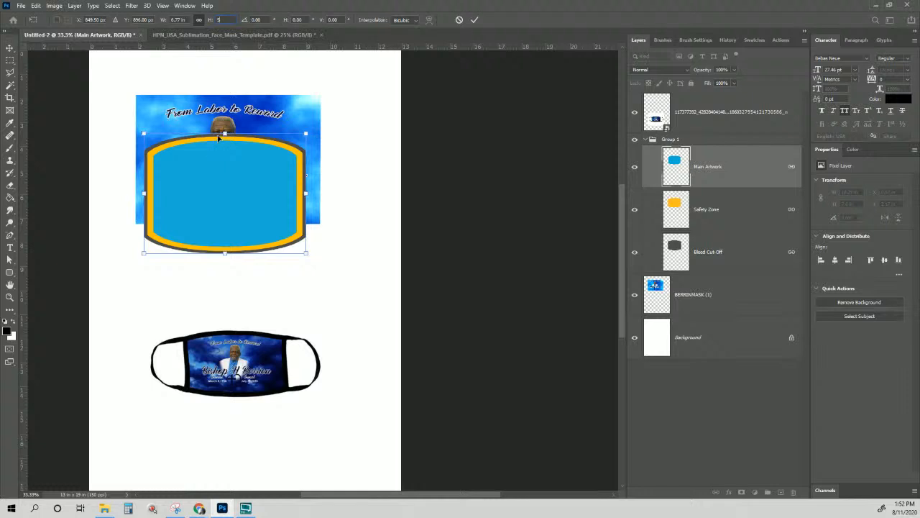
Check the transform width and height of the Bleed Cut-Off and Main Artwork layers
click(717, 263)
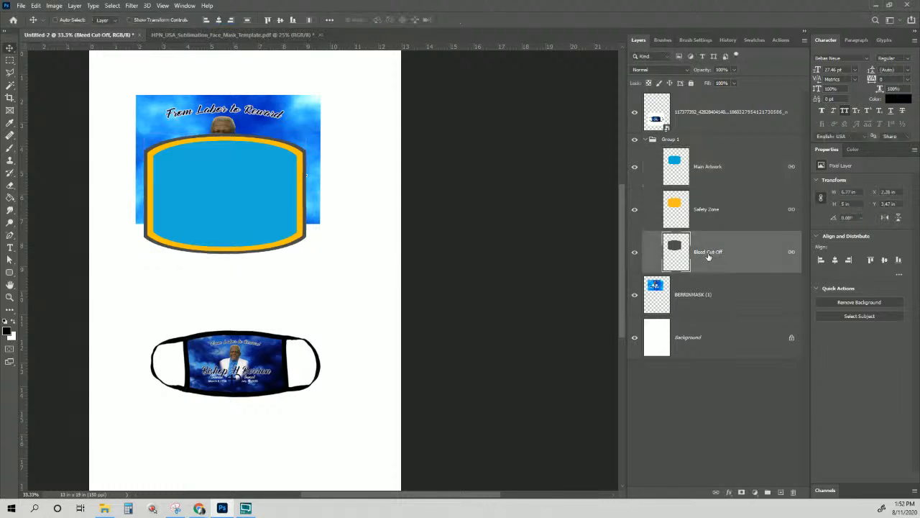
key(ctrl+t)
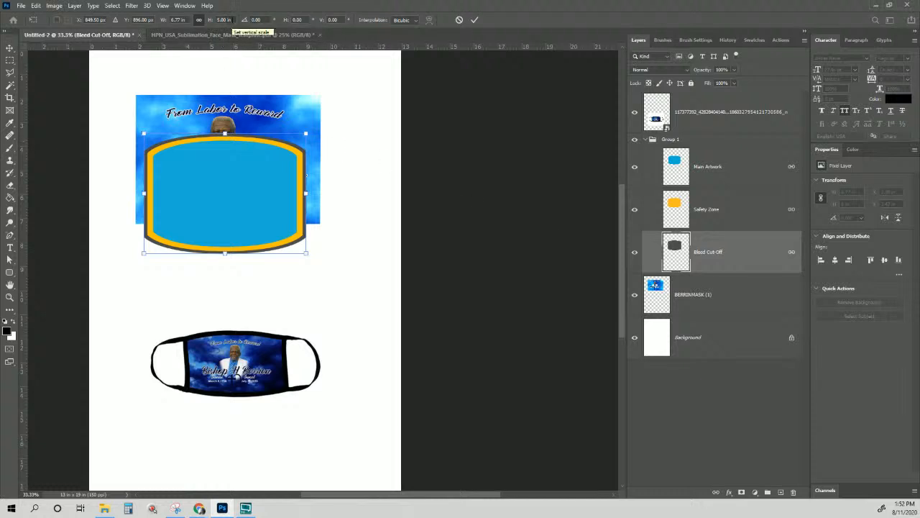
click(724, 181)
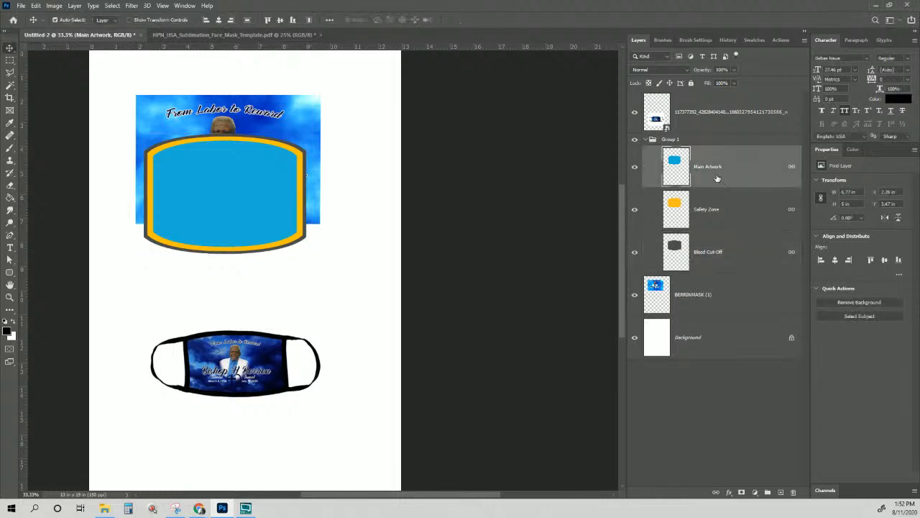
key(ctrl+t)
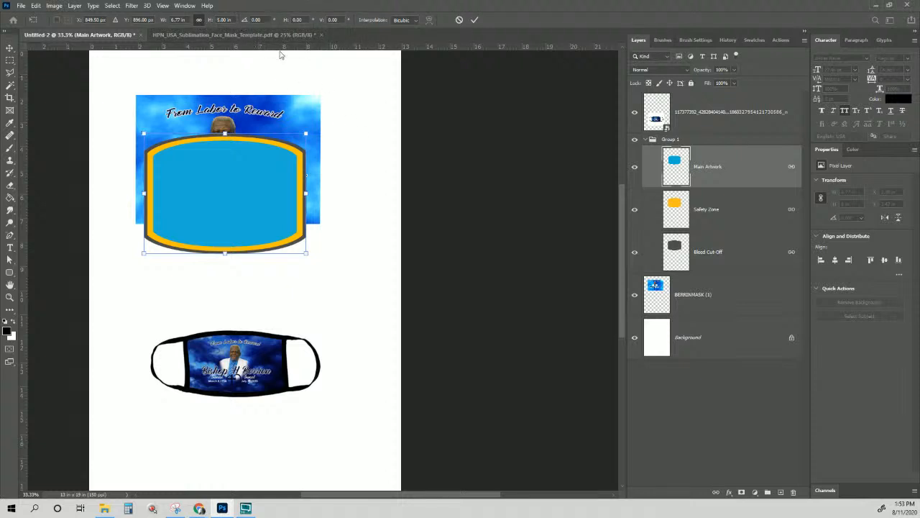
key(Return)
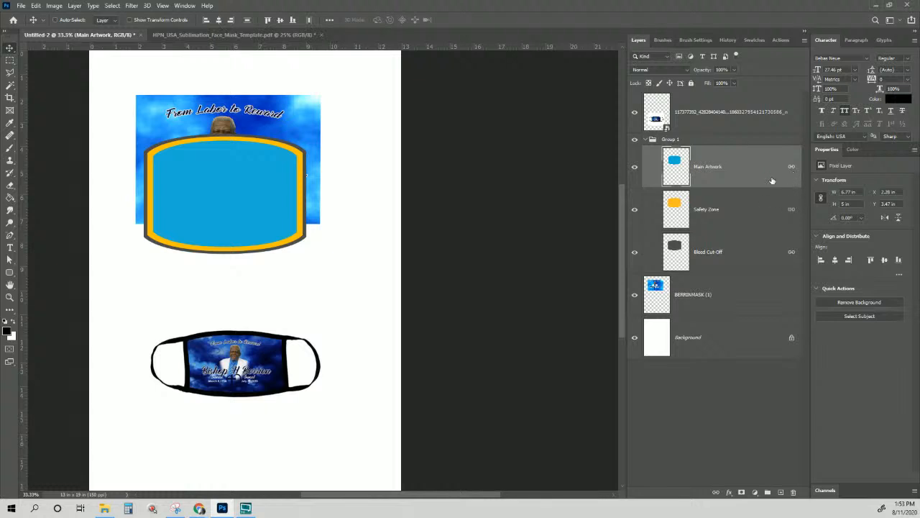
Unlink the Main Artwork, Safety Zone and Bleed Cut-Off layers from one another
click(768, 205)
click(736, 259)
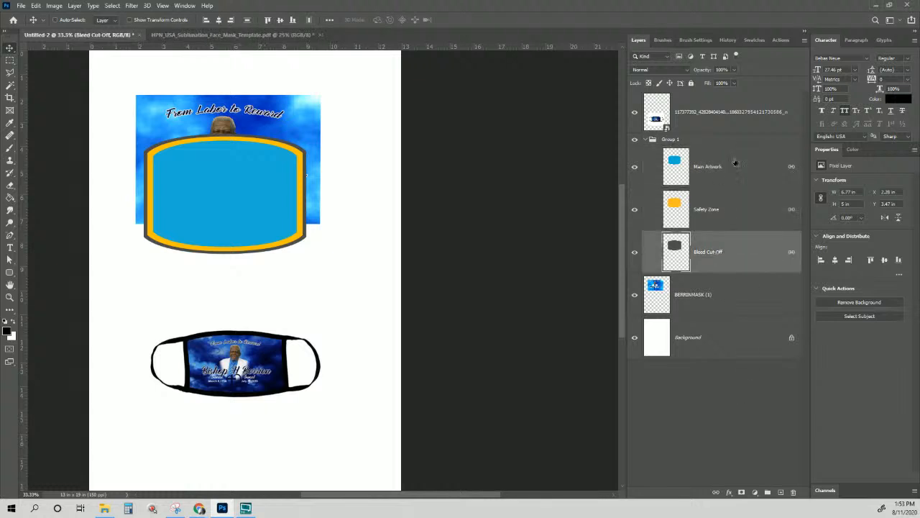
shift+click(734, 163)
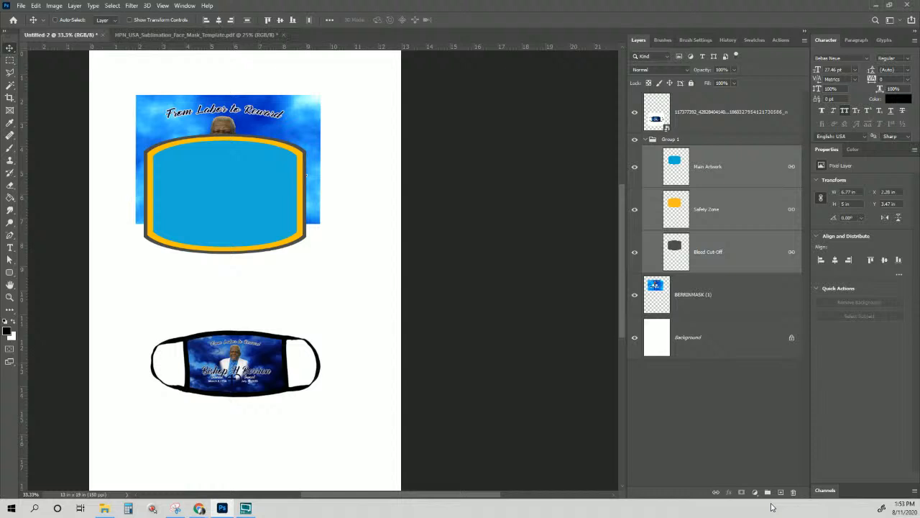
Duplicate the Main Artwork layer and scale the copy proportionally to a height of 5 in
click(737, 171)
right_click(741, 174)
click(784, 161)
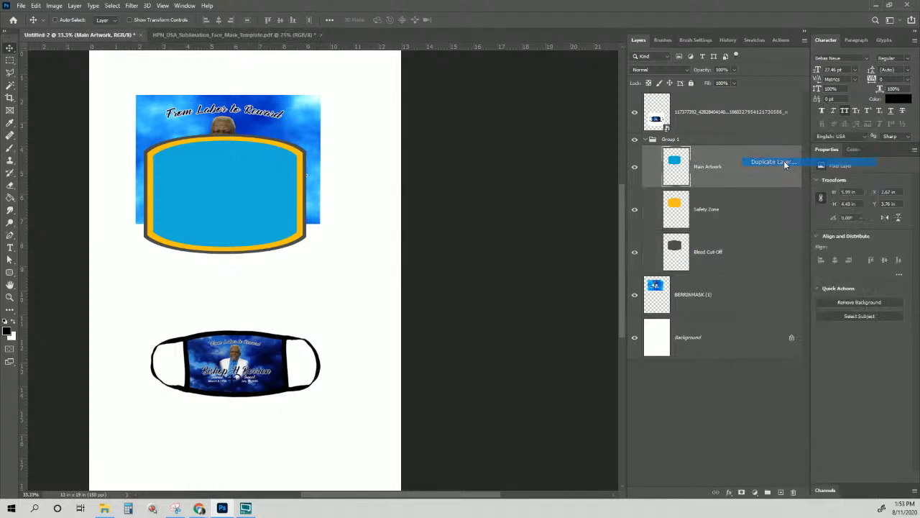
key(Return)
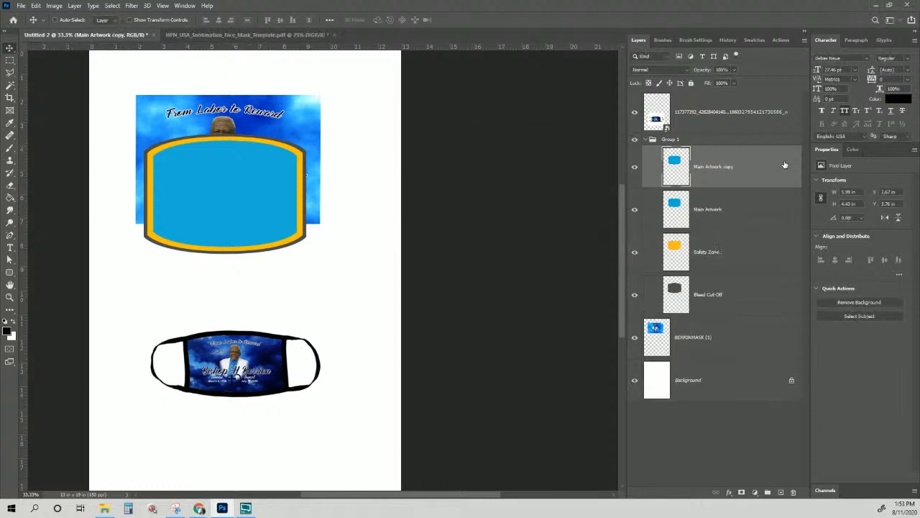
key(ctrl+t)
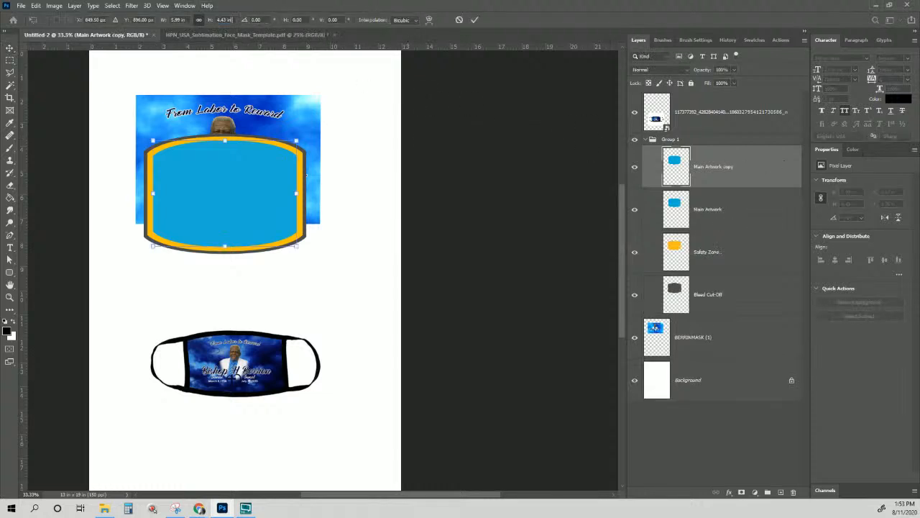
click(224, 20)
text(5)
key(Return)
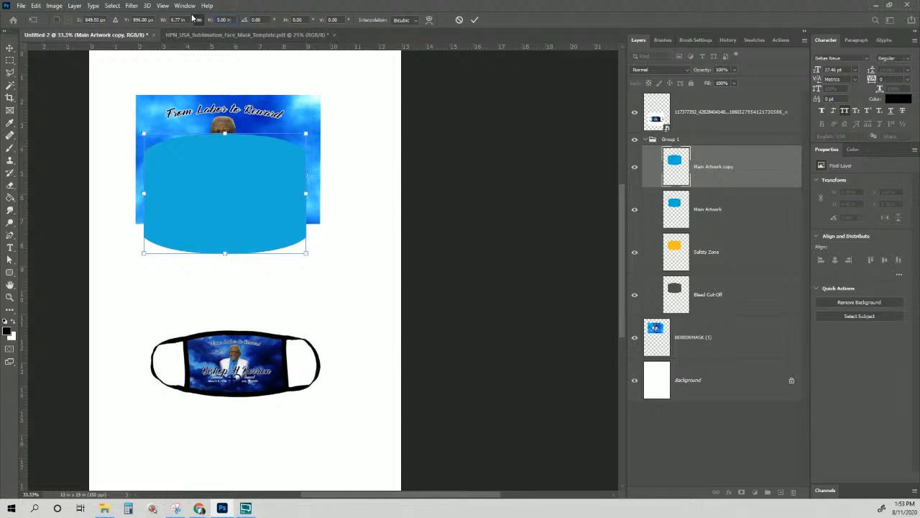
click(727, 213)
shift+click(727, 294)
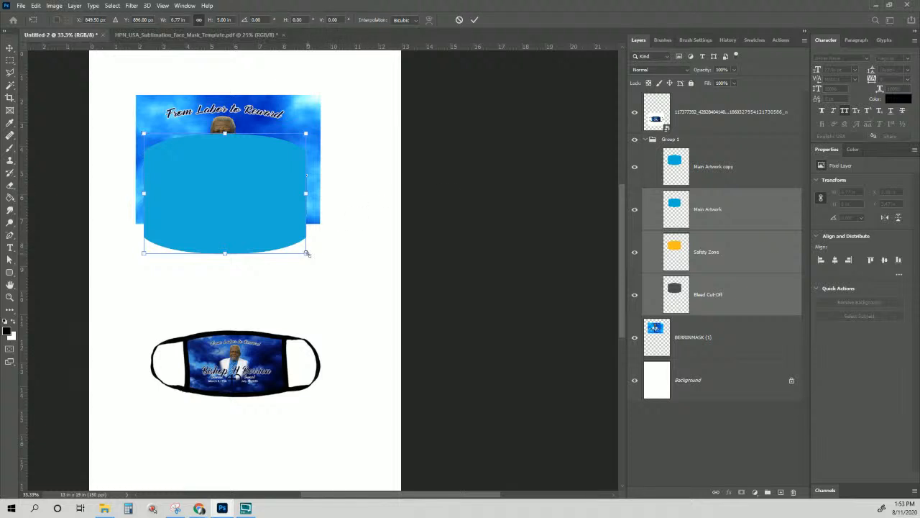
drag(307, 253, 321, 264)
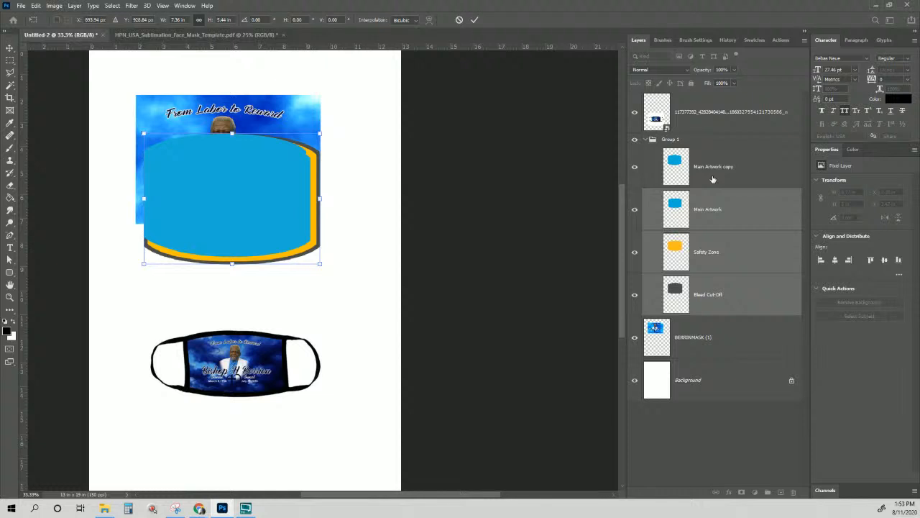
Apply a Color Overlay of ff0000 red to the Main Artwork copy layer and collapse its effects list
click(713, 179)
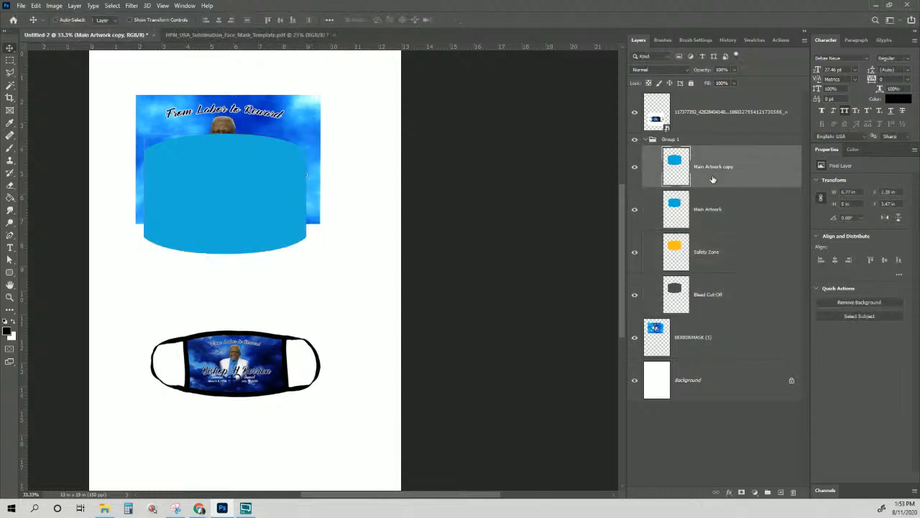
click(730, 492)
click(752, 456)
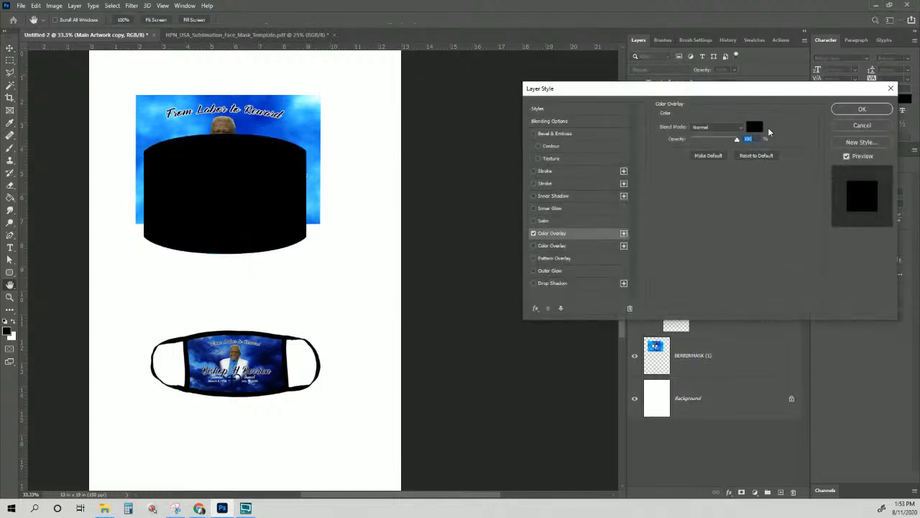
click(754, 127)
text(ff0000)
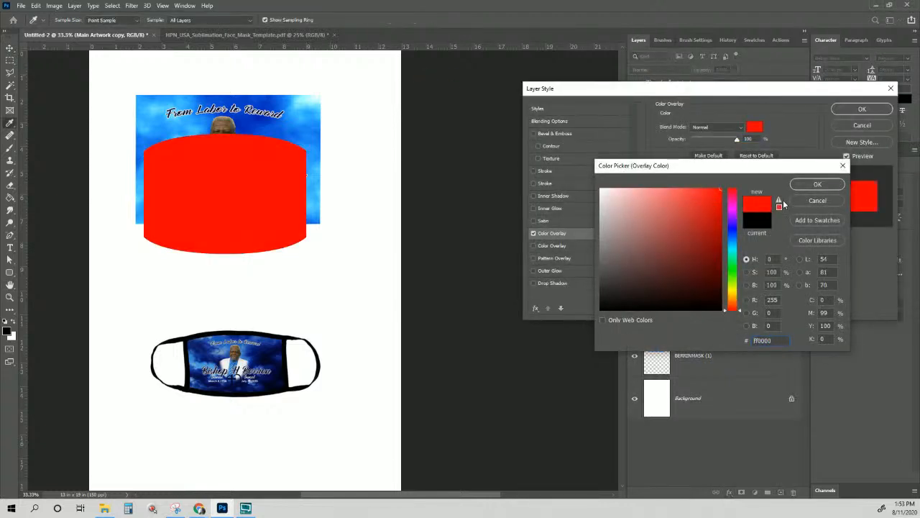
click(818, 184)
click(862, 109)
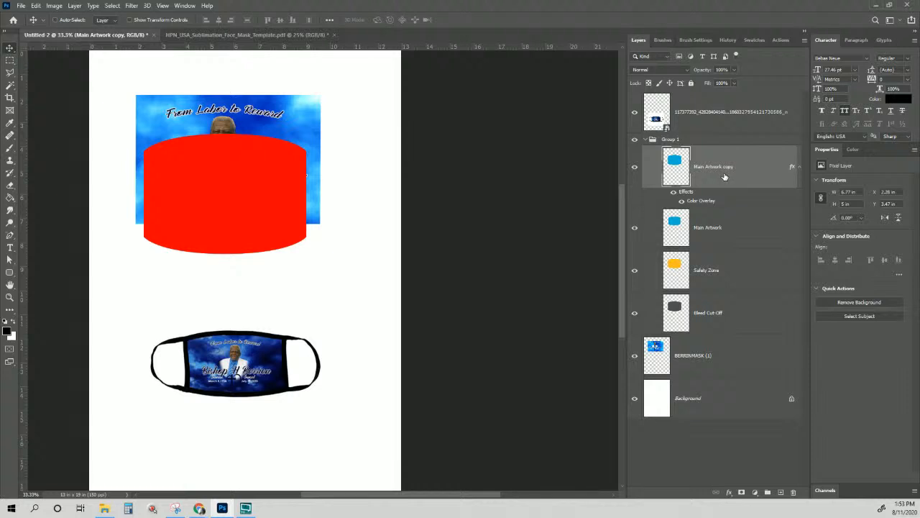
click(798, 167)
Scale the Main Artwork, Safety Zone and Bleed Cut-Off layers together from their centre to about 7.7 by 5.7 in
click(722, 216)
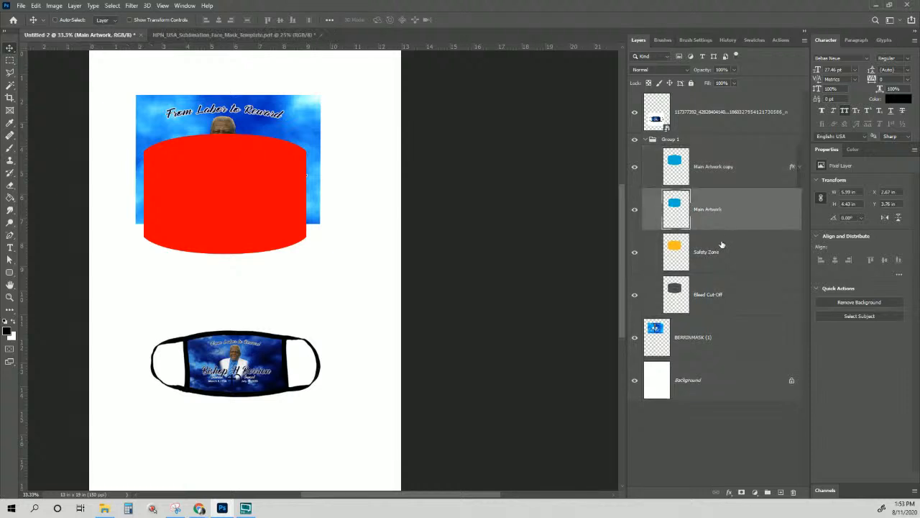
shift+click(722, 294)
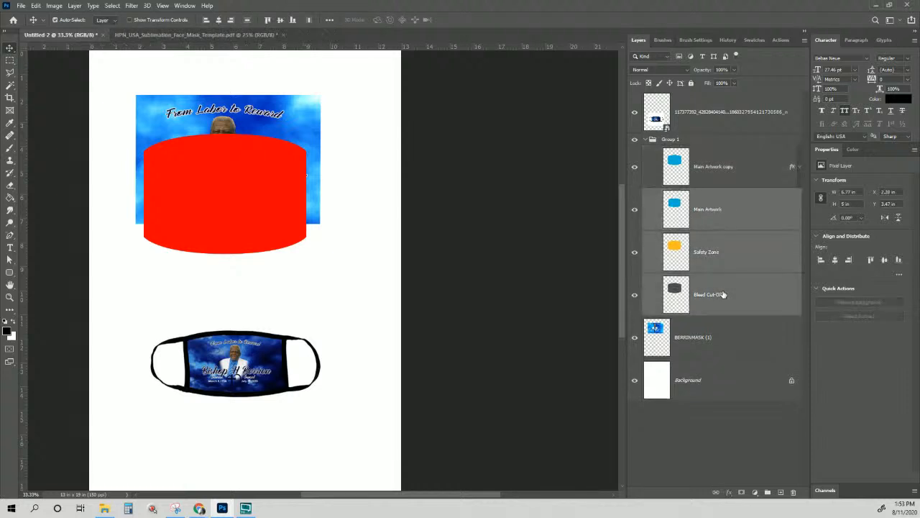
key(ctrl+t)
mouse_move(306, 253)
mouse_down()
mouse_move(329, 269)
mouse_move(308, 243)
mouse_move(296, 249)
mouse_up()
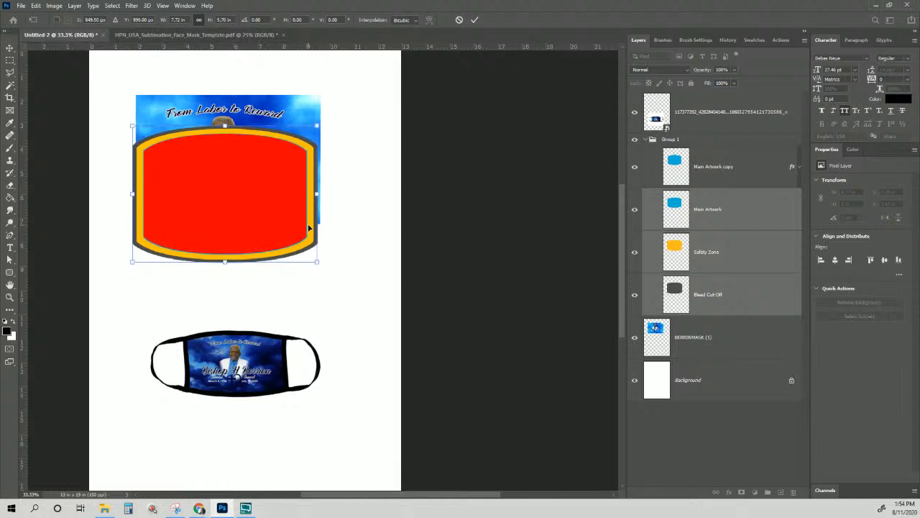
key(Return)
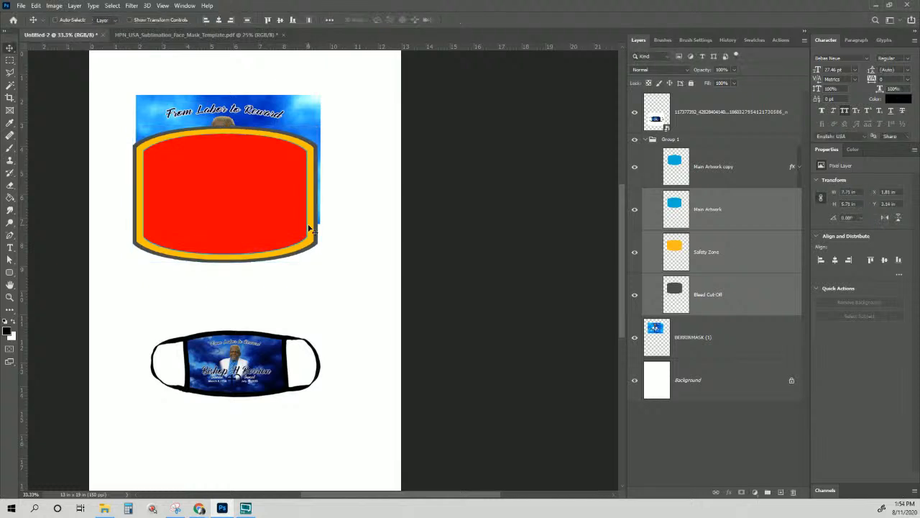
Rename the Main Artwork copy layer to "large"
double_click(716, 166)
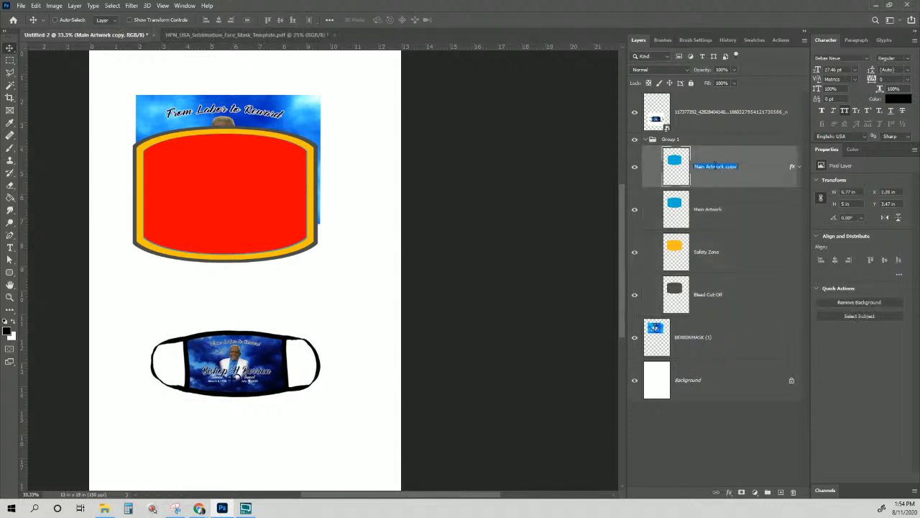
text(large)
key(Return)
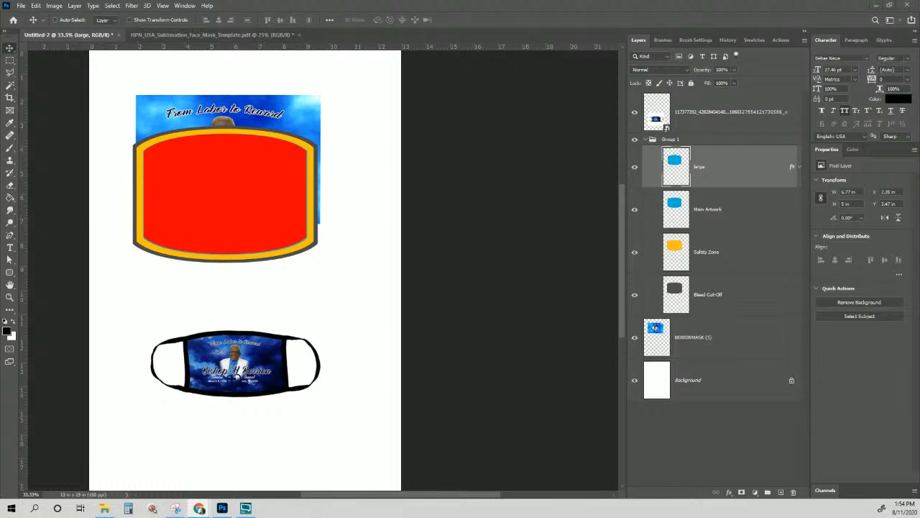
Duplicate the "large" layer, keeping the copy at the same size
right_click(755, 172)
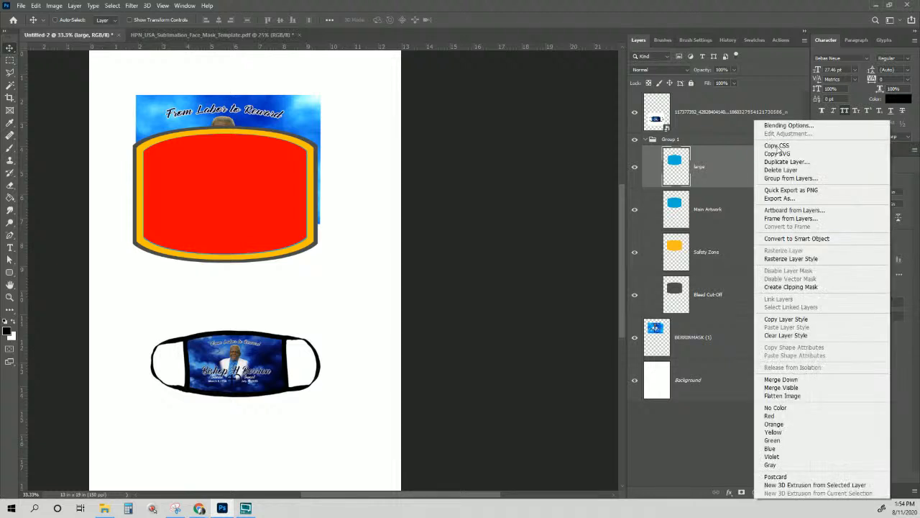
click(787, 163)
key(Return)
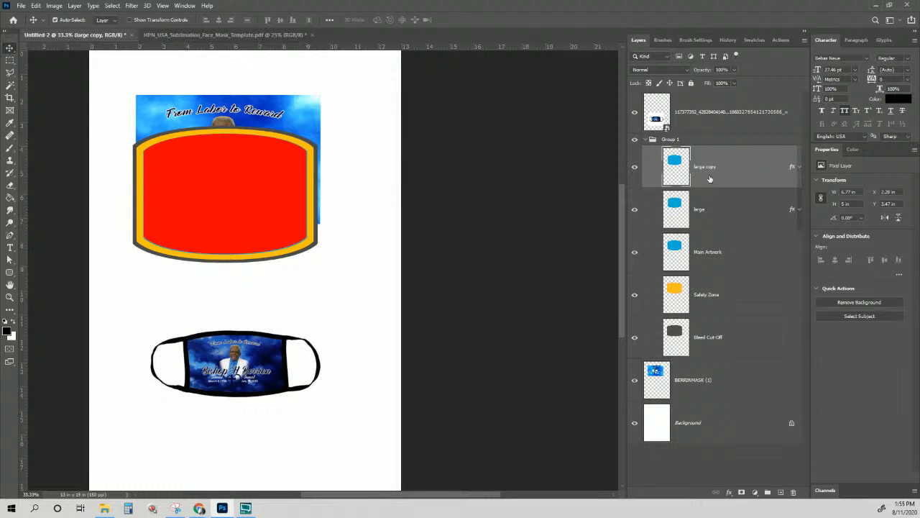
key(ctrl+t)
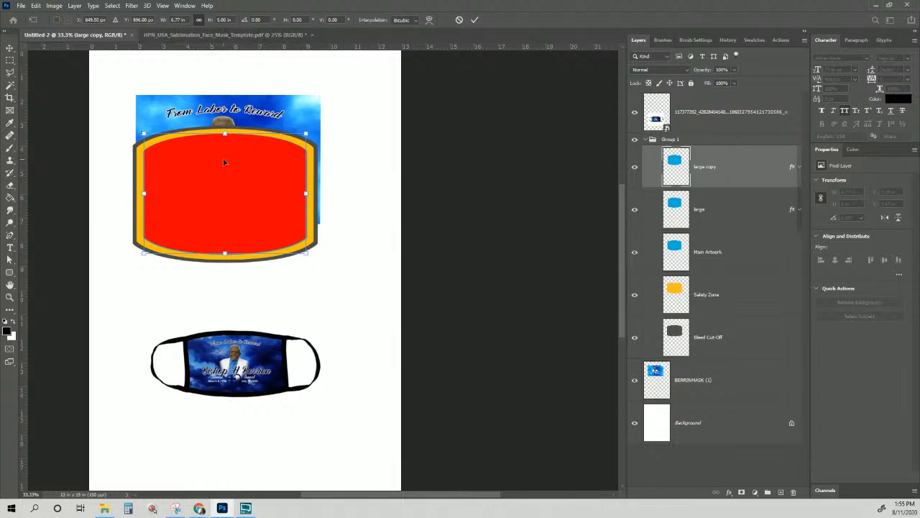
key(Return)
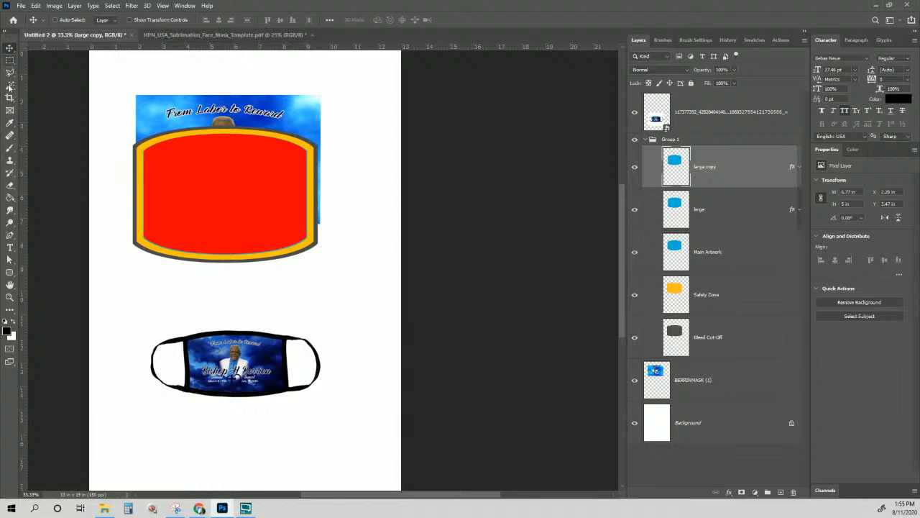
Try to create a rectangle shape 7 in wide and 4 px high above the memorial artwork, and undo it
drag(11, 274, 49, 277)
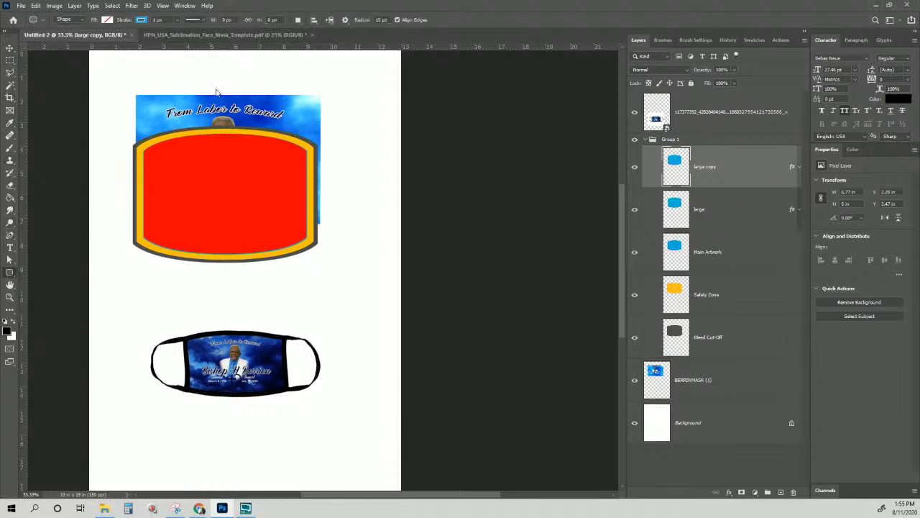
click(127, 75)
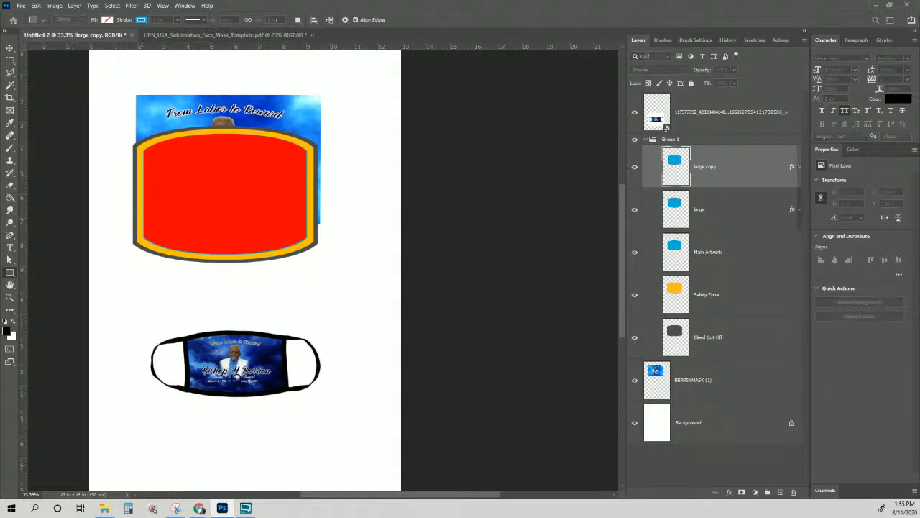
drag(573, 175, 516, 166)
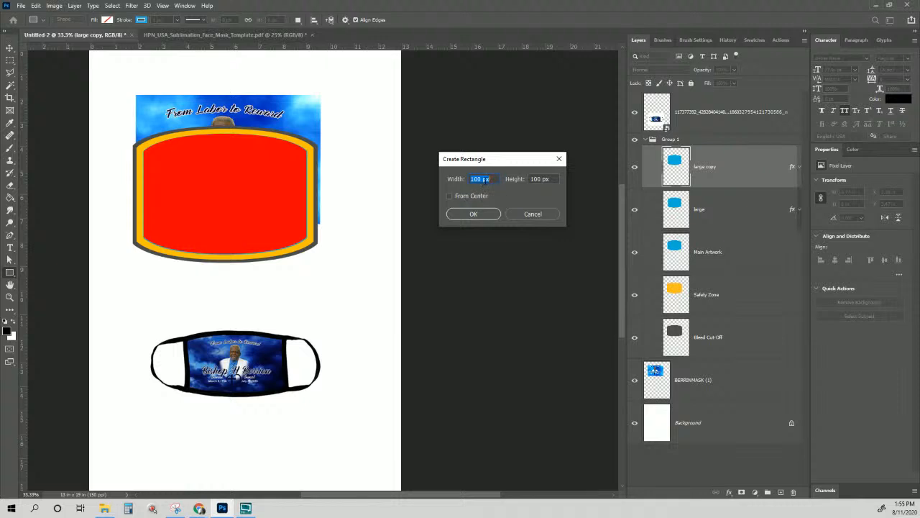
right_click(483, 181)
click(503, 194)
text(4)
text(7)
key(Tab)
click(472, 216)
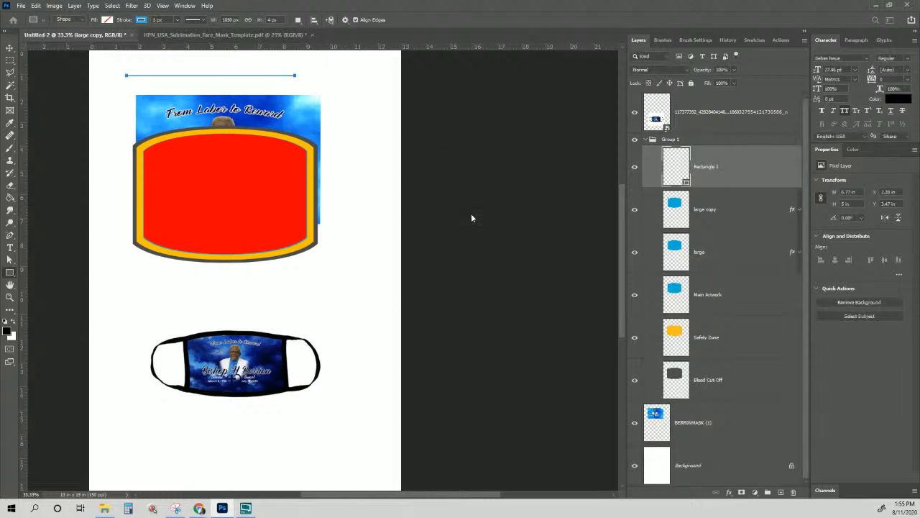
key(ctrl+z)
Create a rectangle shape 7 in wide and 4 in high near the page's upper edge
click(197, 77)
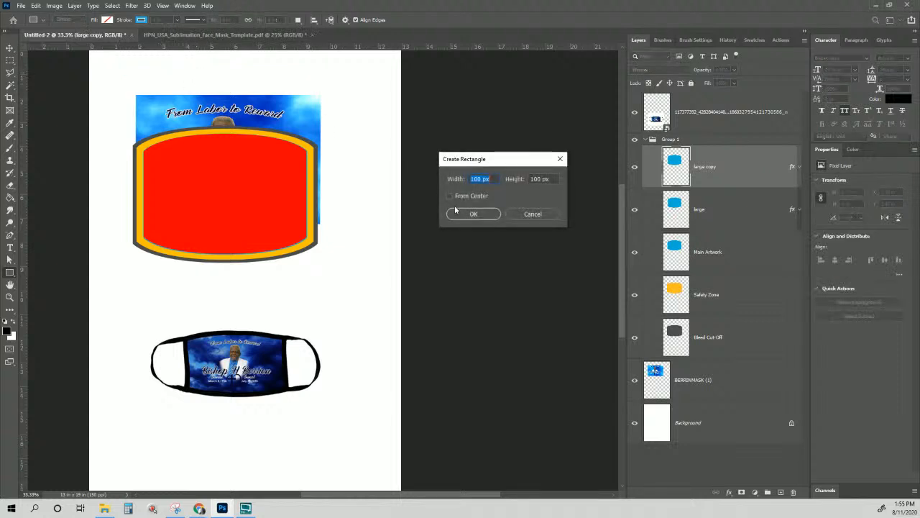
text(7 in)
key(Tab)
text(4)
click(476, 215)
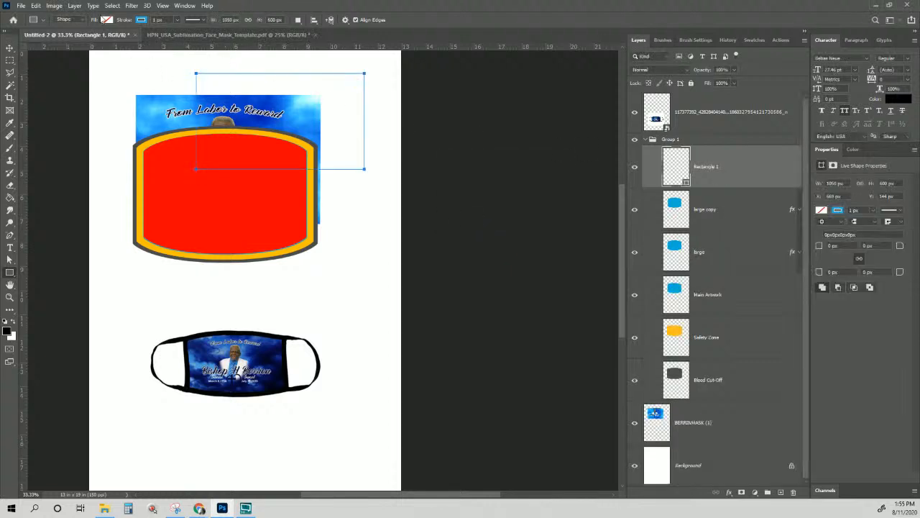
Fill the new rectangle with the recently used magenta-pink colour and remove its stroke
click(107, 19)
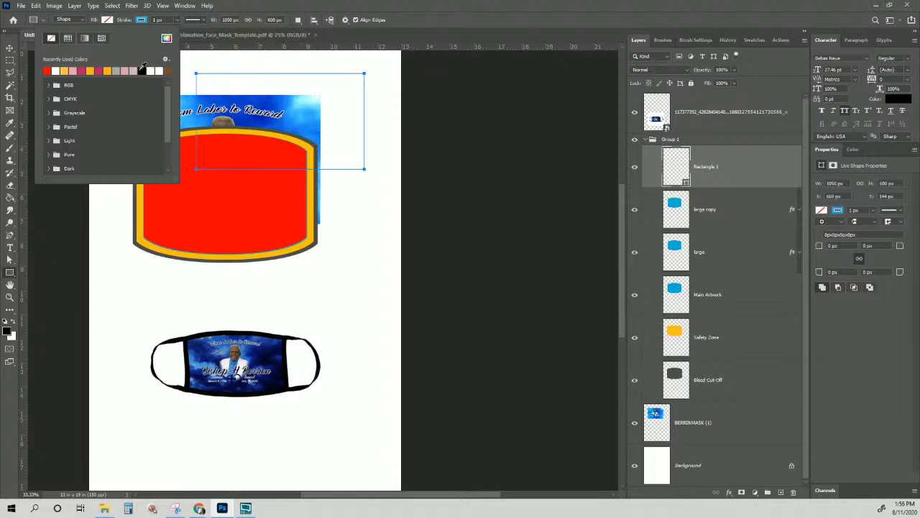
click(84, 70)
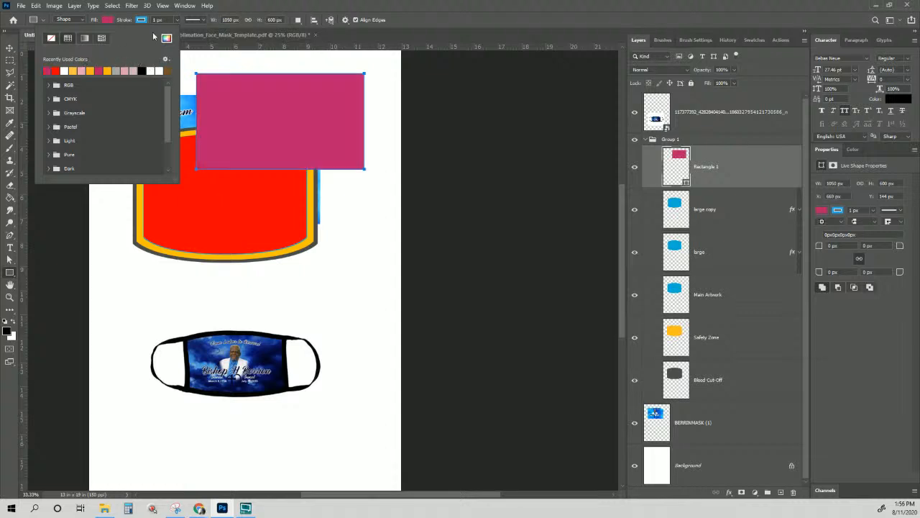
click(140, 20)
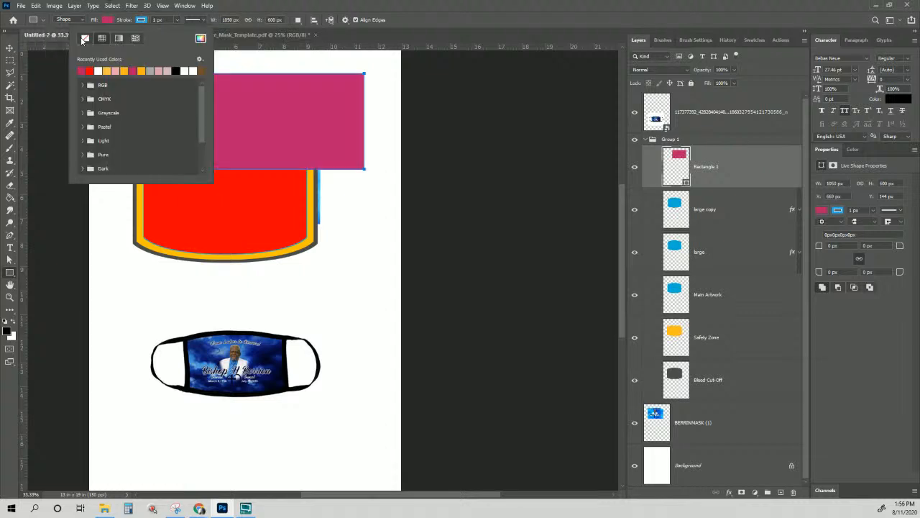
click(84, 39)
click(10, 48)
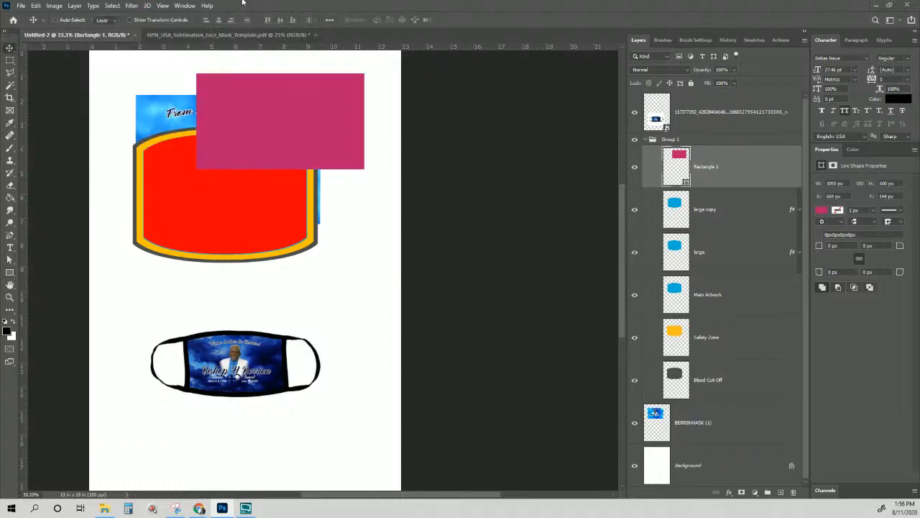
Move the rectangle layer out of and above Group 1, then collapse and hide the group
drag(708, 164, 709, 135)
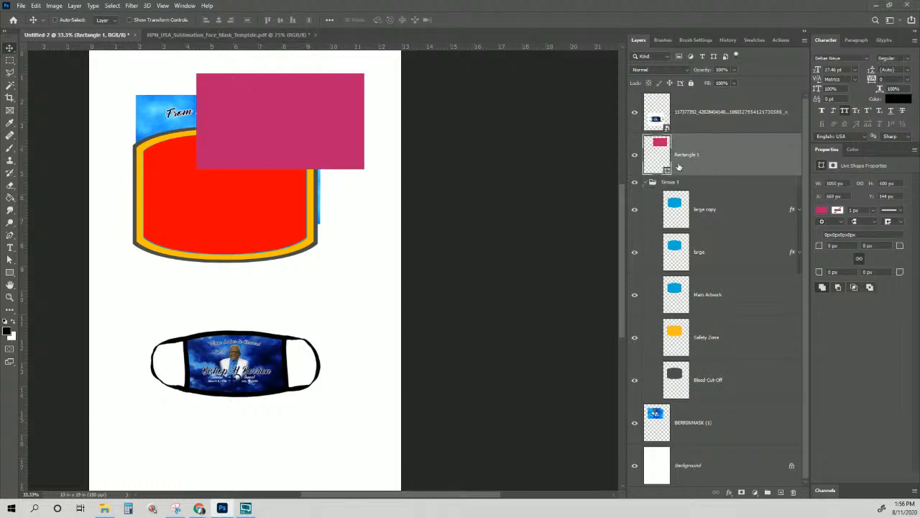
click(647, 184)
click(651, 185)
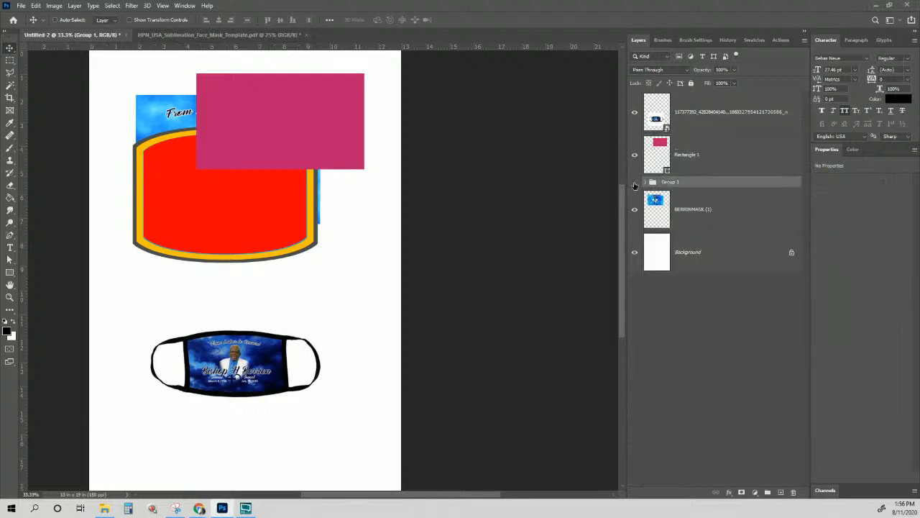
click(634, 183)
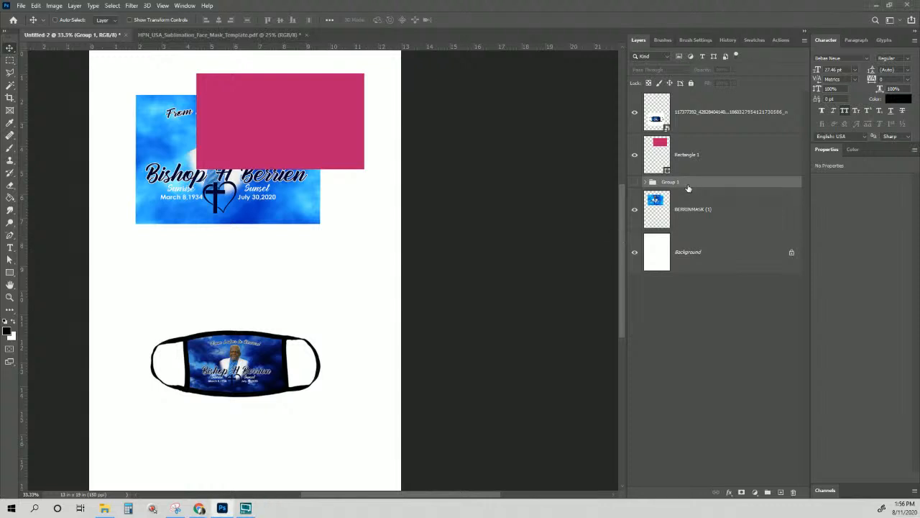
Move the pink rectangle over the middle of the memorial mask artwork
click(696, 166)
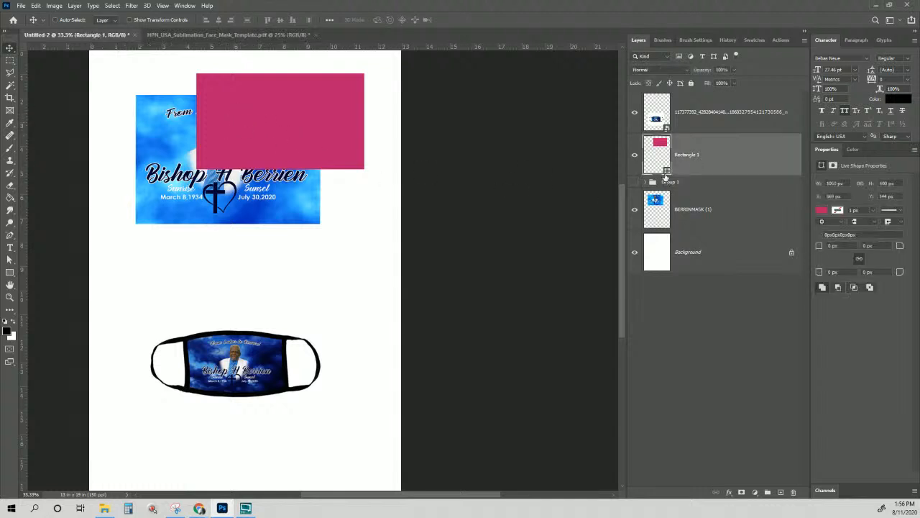
drag(316, 119, 261, 158)
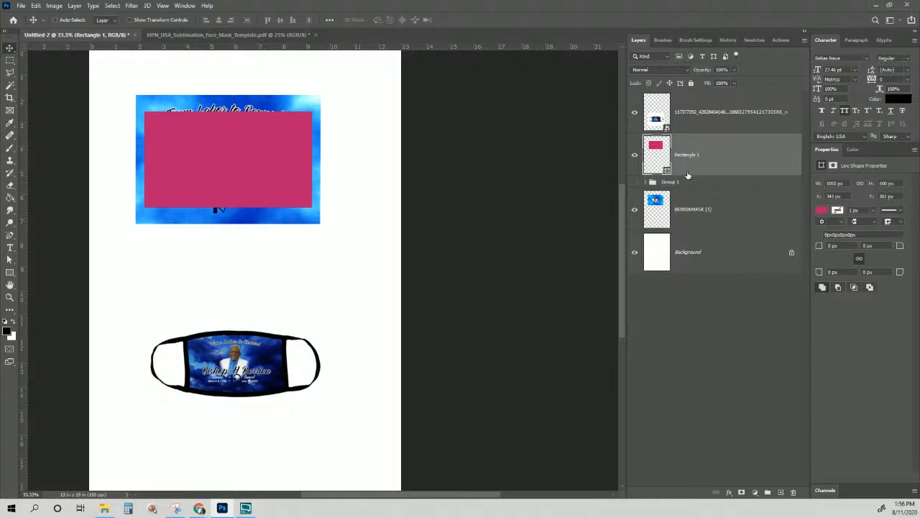
Move the memorial artwork layer above Rectangle 1 and clip it to that rectangle with a clipping mask
click(699, 209)
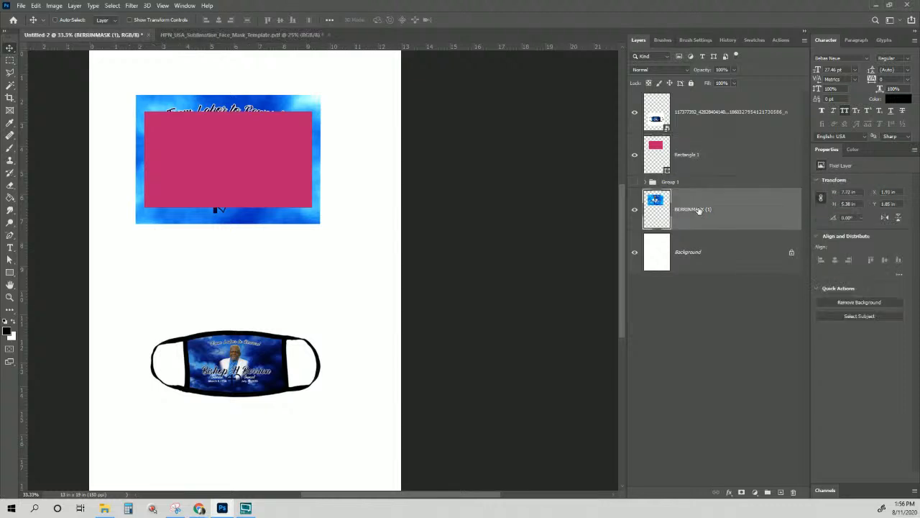
drag(699, 208, 696, 147)
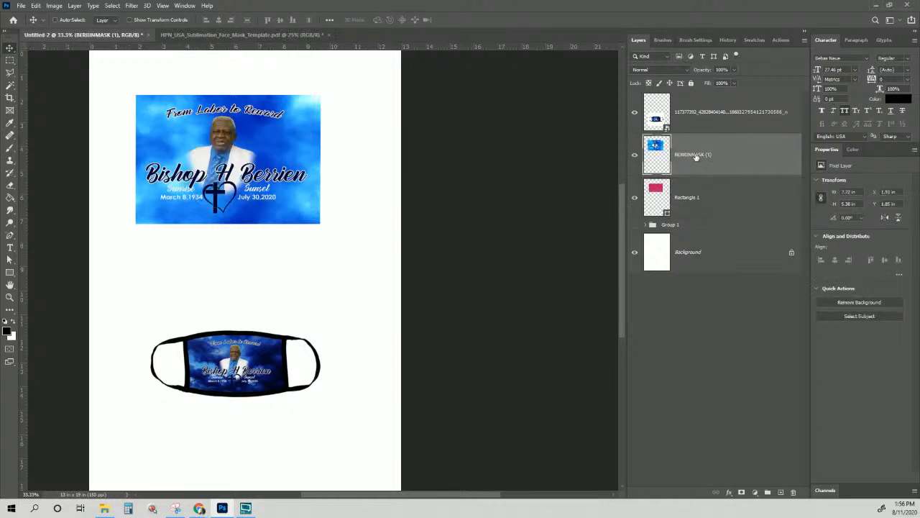
right_click(702, 161)
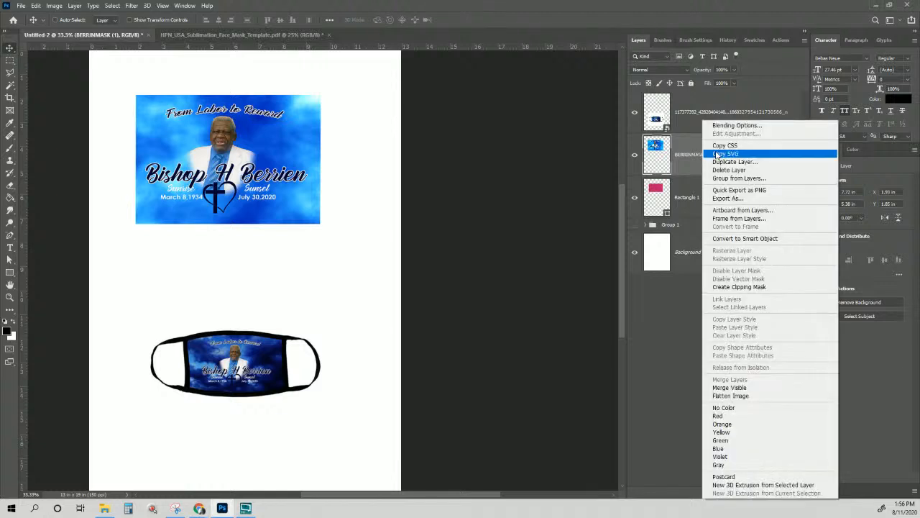
click(743, 287)
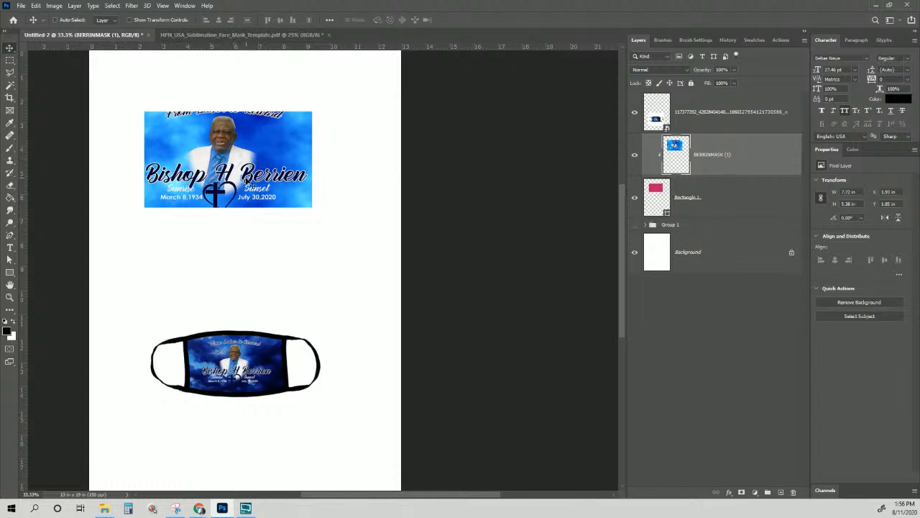
Try to scale and stretch the clipped artwork to 7 in wide and 4 in high over the rectangle
key(ctrl)
key(ctrl+t)
drag(136, 94, 159, 109)
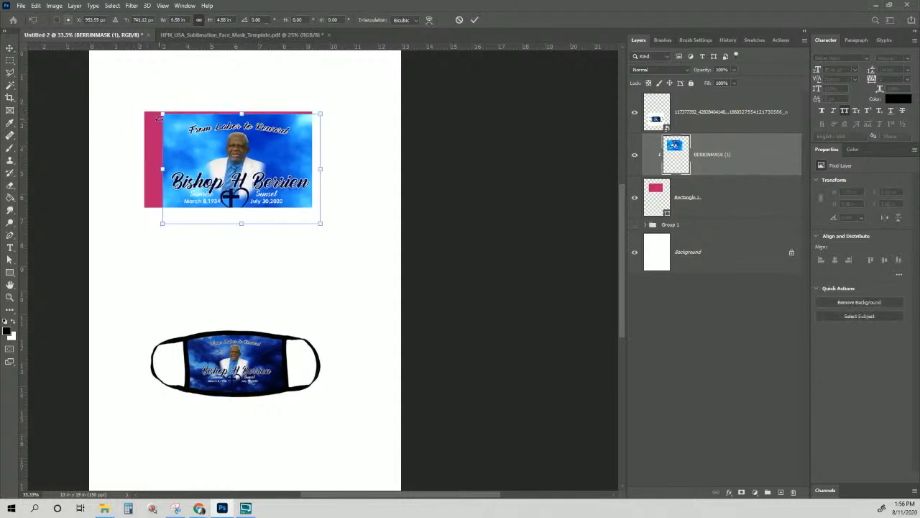
drag(248, 164, 242, 167)
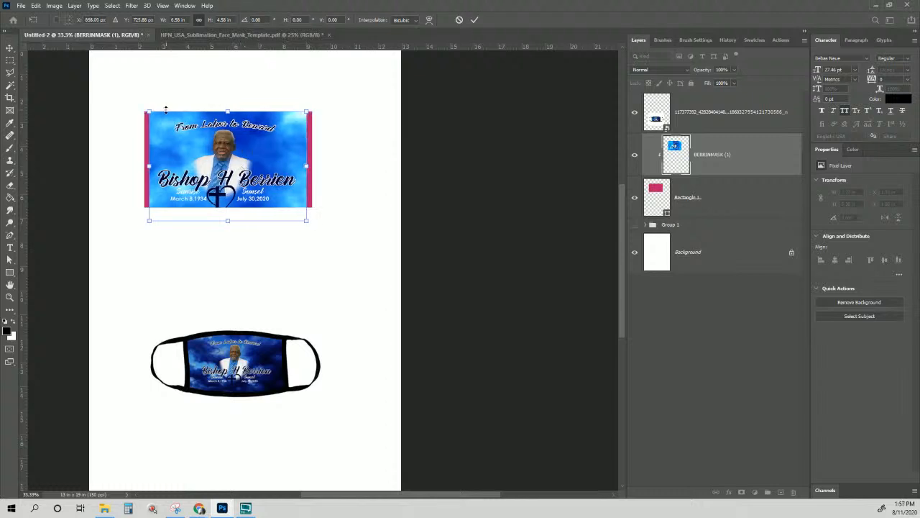
drag(149, 109, 155, 115)
drag(250, 162, 247, 155)
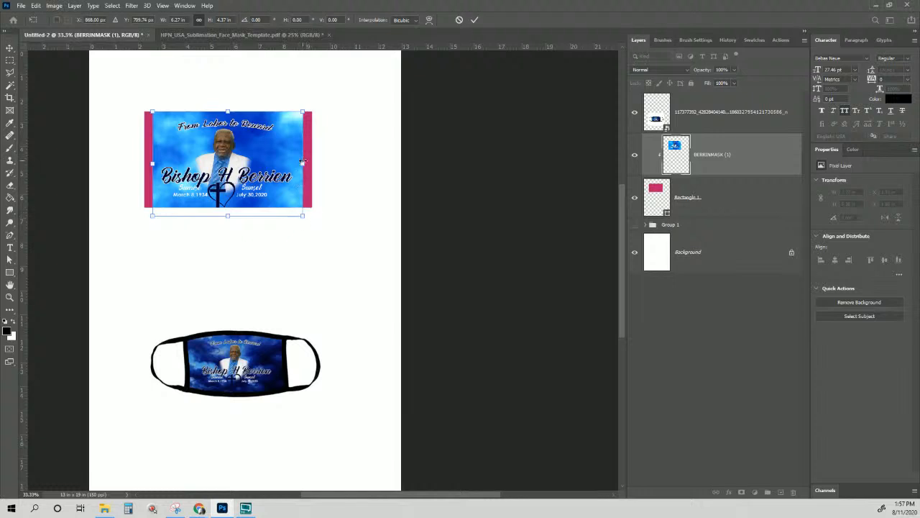
drag(303, 163, 312, 164)
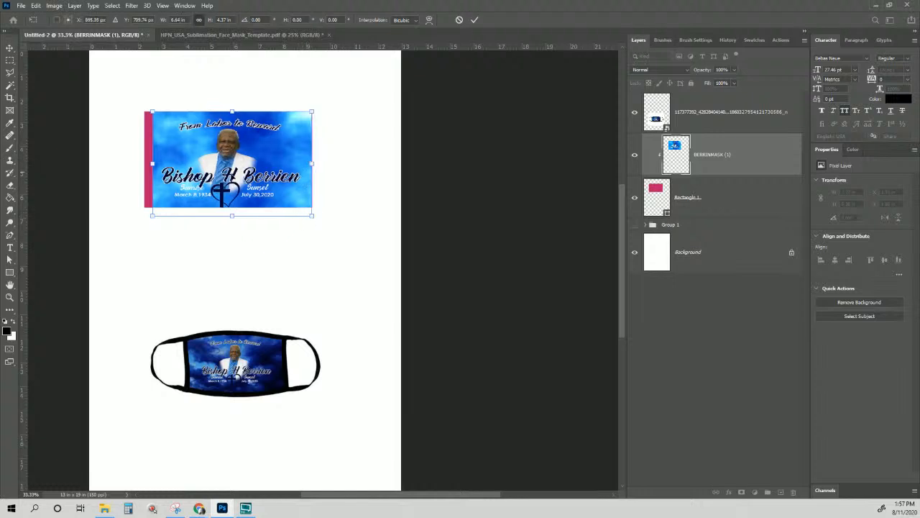
drag(151, 164, 147, 167)
drag(228, 215, 228, 210)
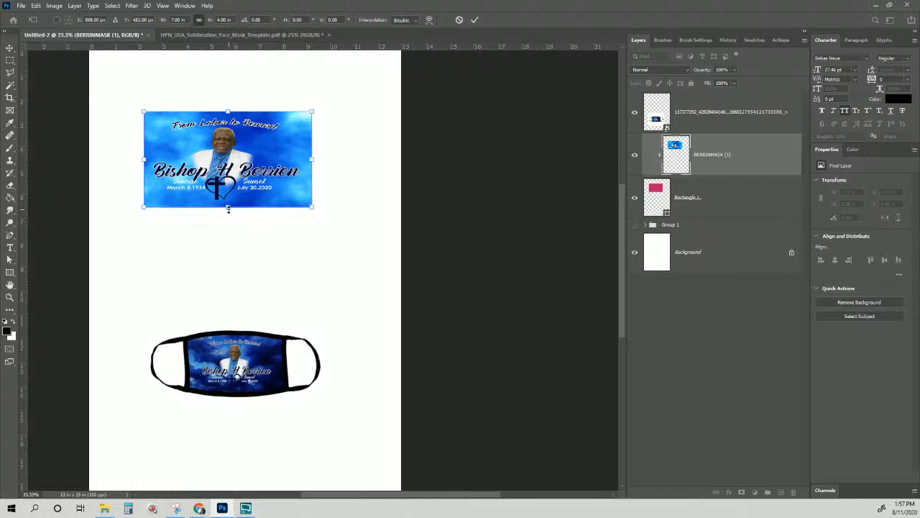
key(Return)
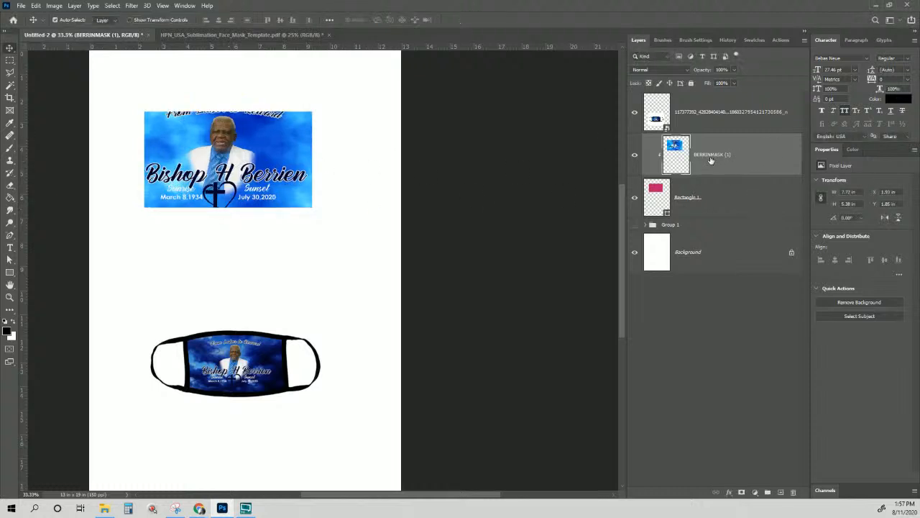
Free-transform the clipped artwork to fill the pink rectangle exactly, 7 in wide and 4 in high
key(ctrl+t)
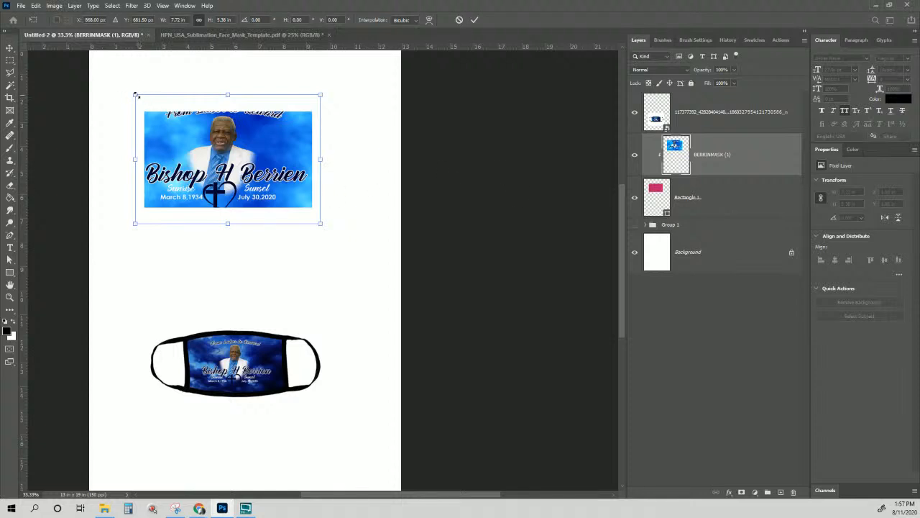
drag(135, 94, 172, 120)
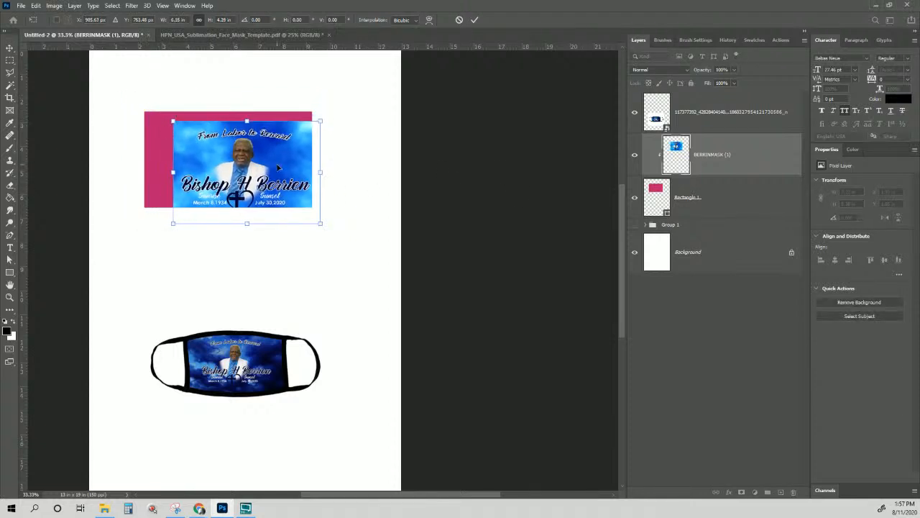
drag(278, 167, 259, 158)
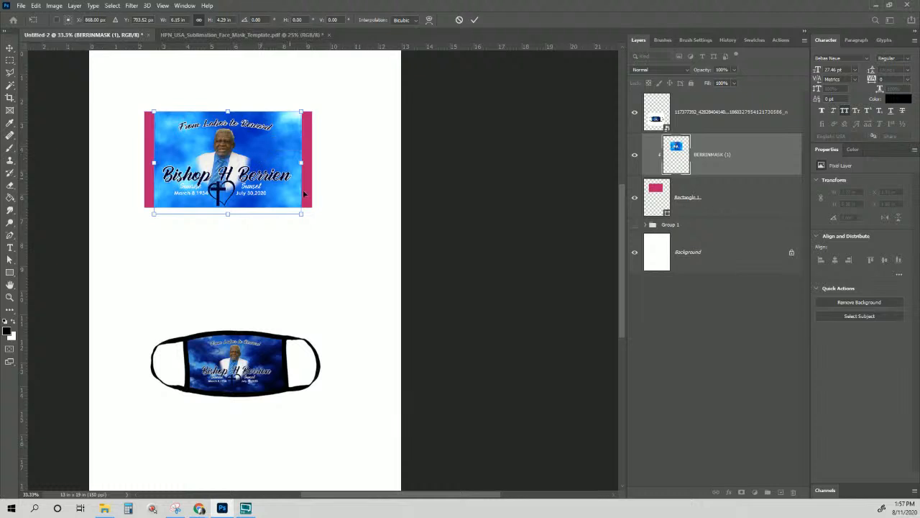
drag(302, 213, 267, 184)
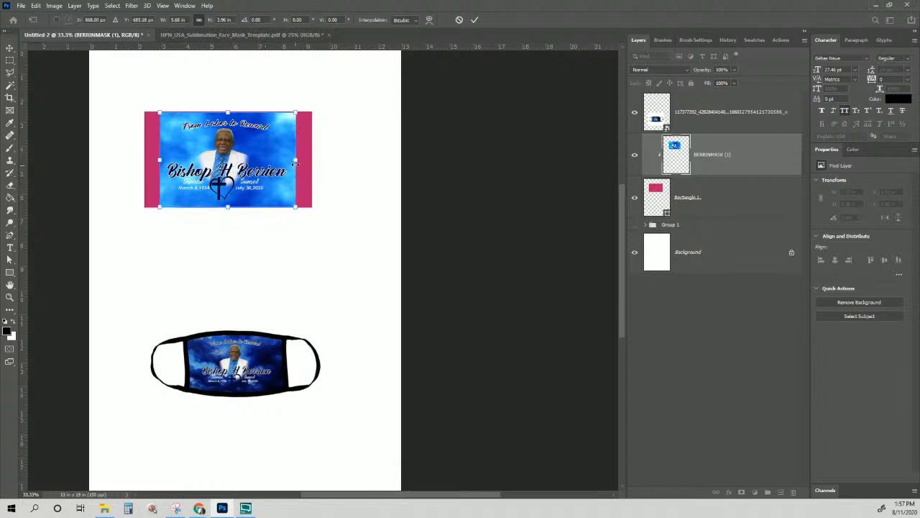
drag(295, 159, 312, 159)
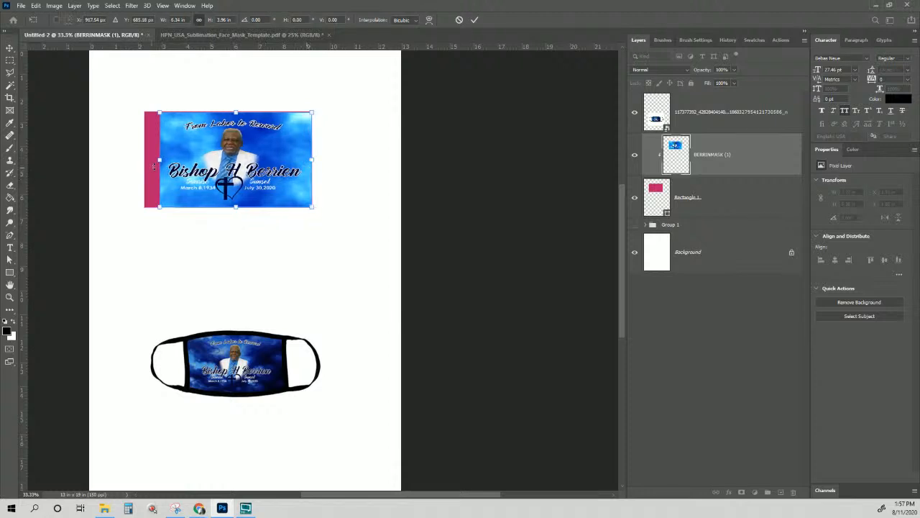
drag(160, 160, 144, 159)
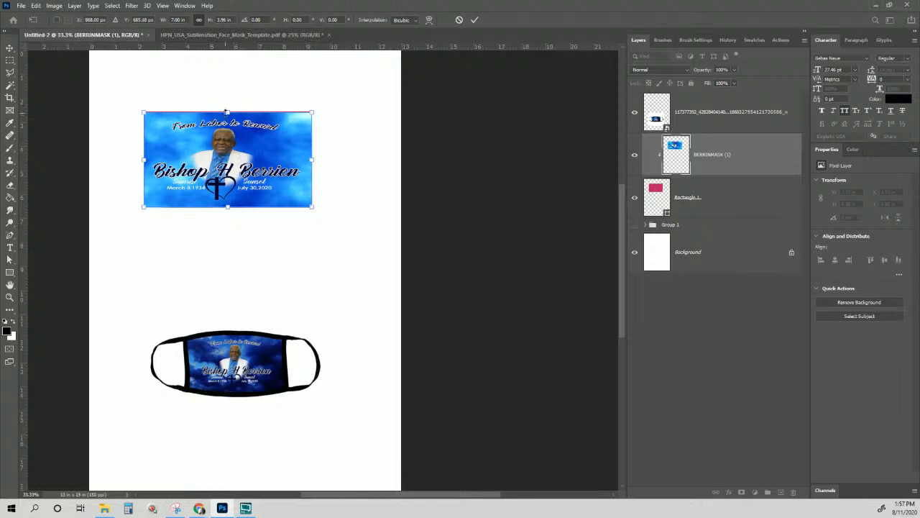
drag(228, 112, 229, 106)
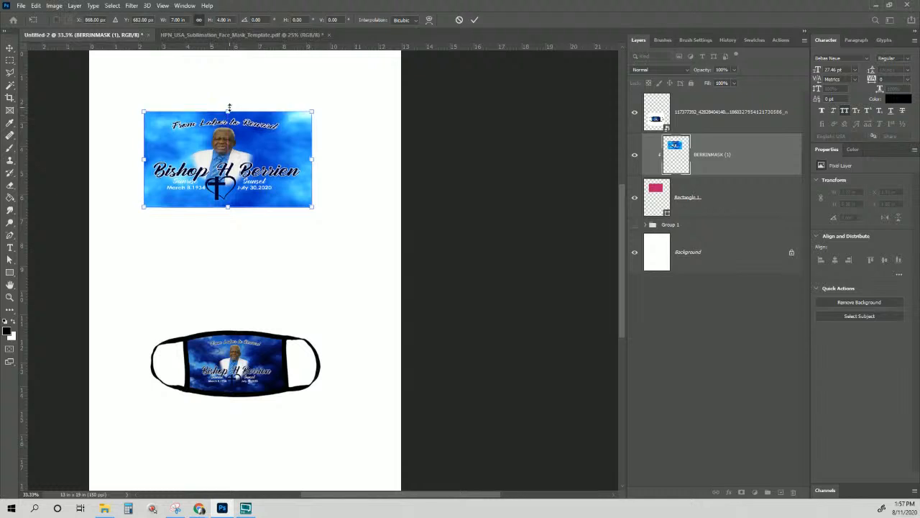
key(Return)
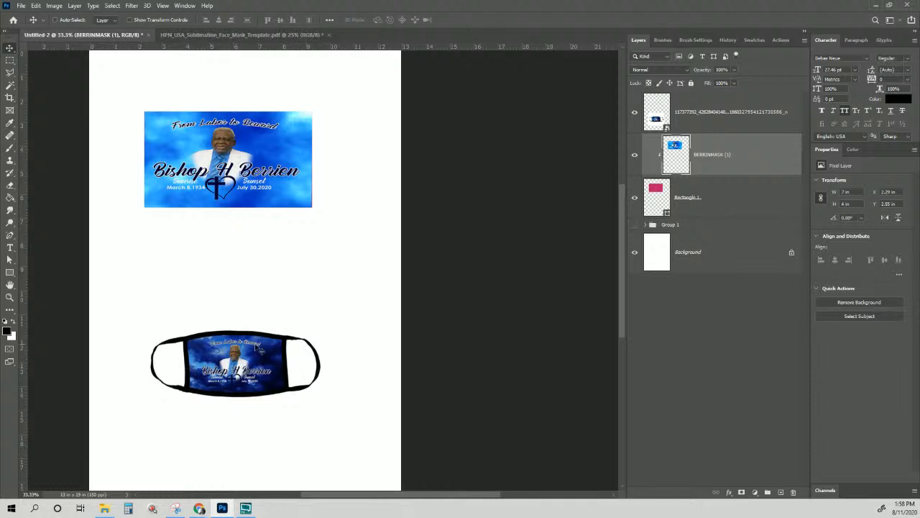
Group the clipped artwork layer with Rectangle 1 and name the group "print mask"
shift+click(719, 199)
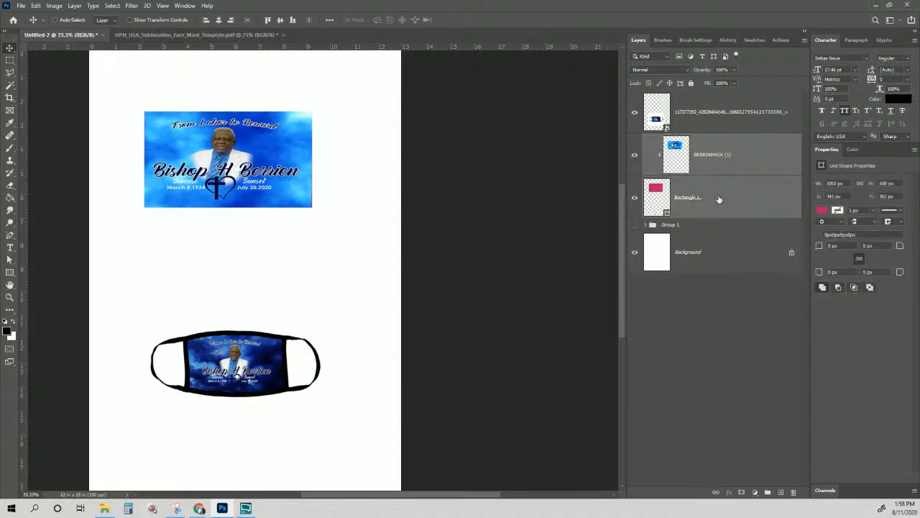
key(ctrl+g)
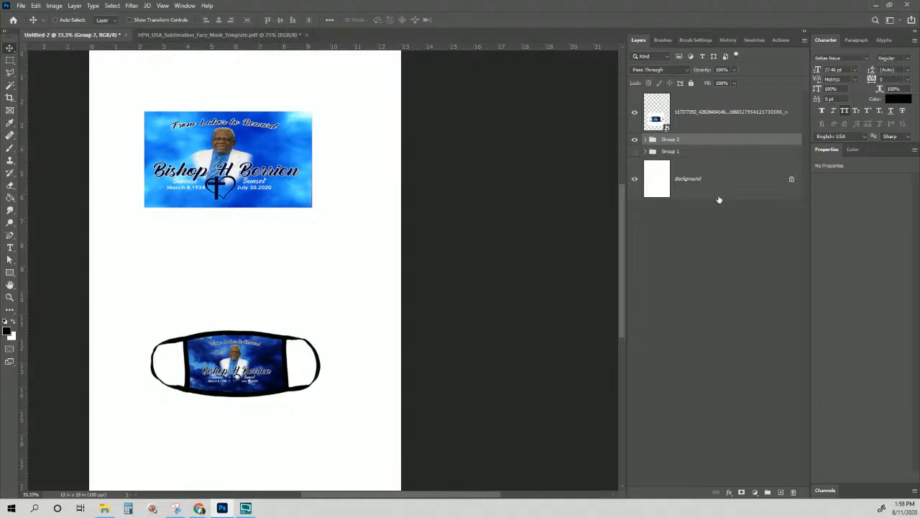
double_click(671, 140)
text(print mask)
key(Return)
Move the print mask group up and left, towards the page's upper-left corner, and check its size with Free Transform
click(691, 120)
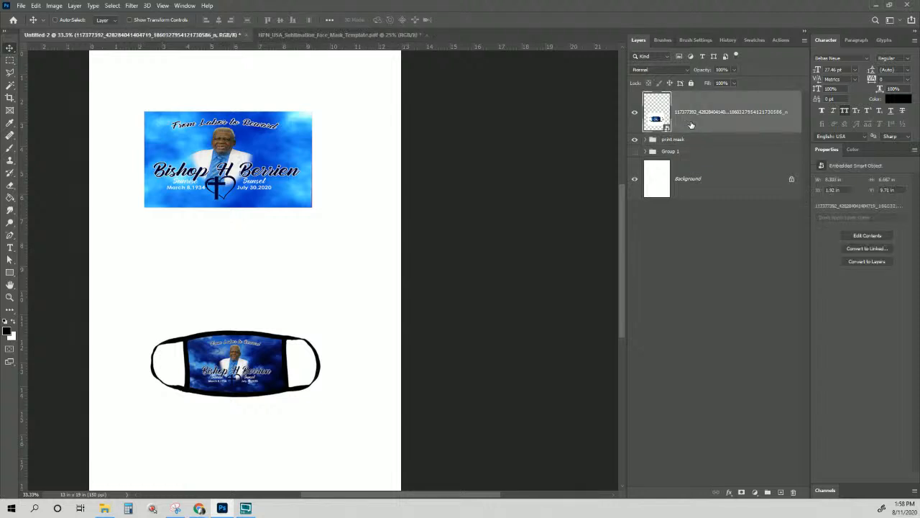
click(691, 141)
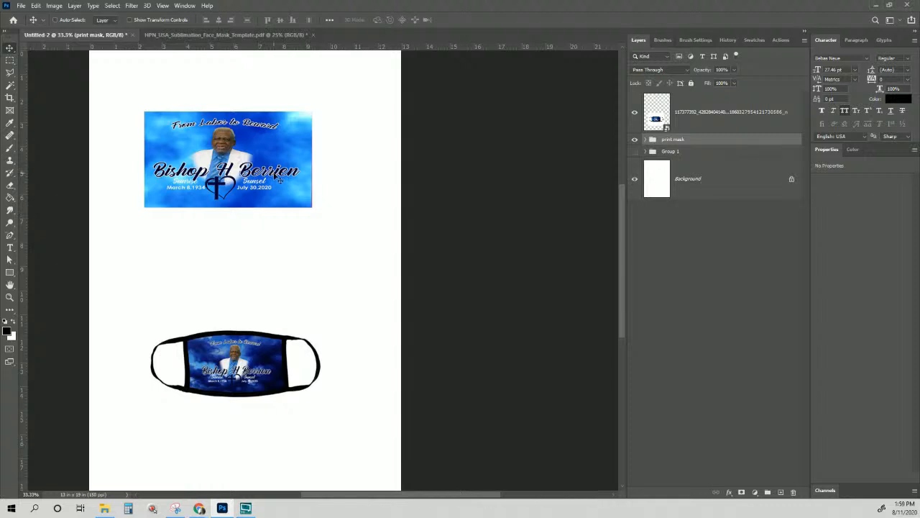
drag(278, 178, 245, 146)
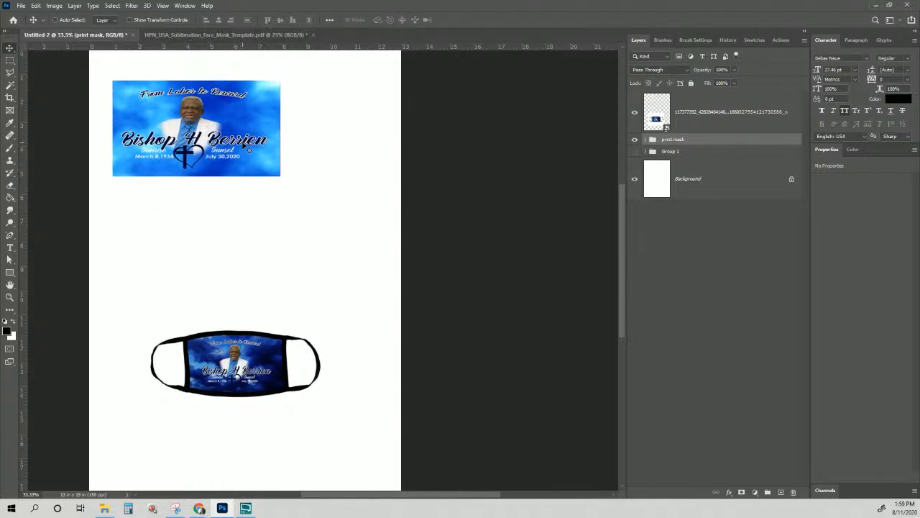
key(ctrl+t)
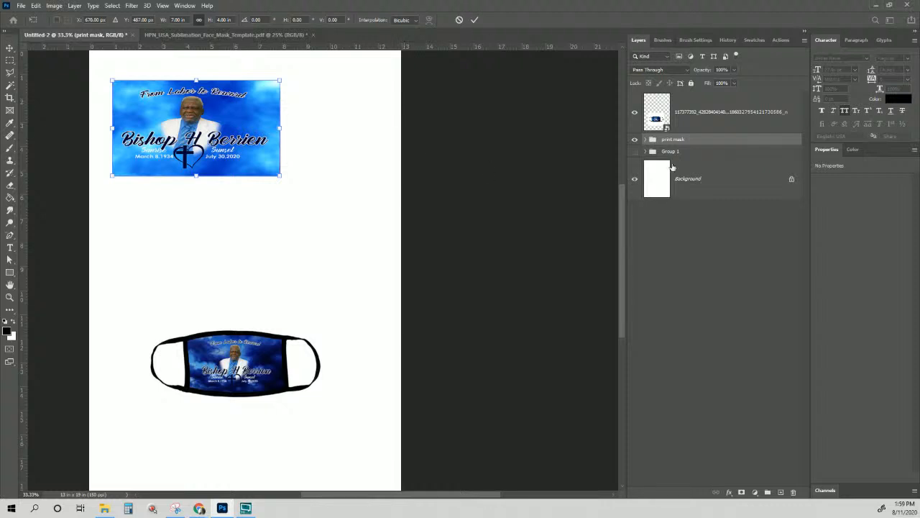
key(Return)
Expand the print mask group and stretch its artwork layer past the rectangle's right edge to about 7.08 in wide
key(ctrl+plus)
key(ctrl+plus)
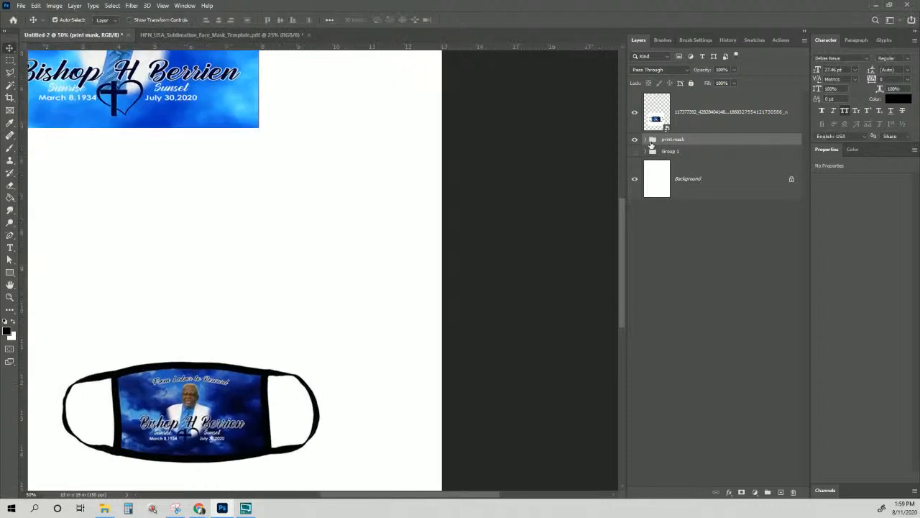
drag(238, 154, 386, 360)
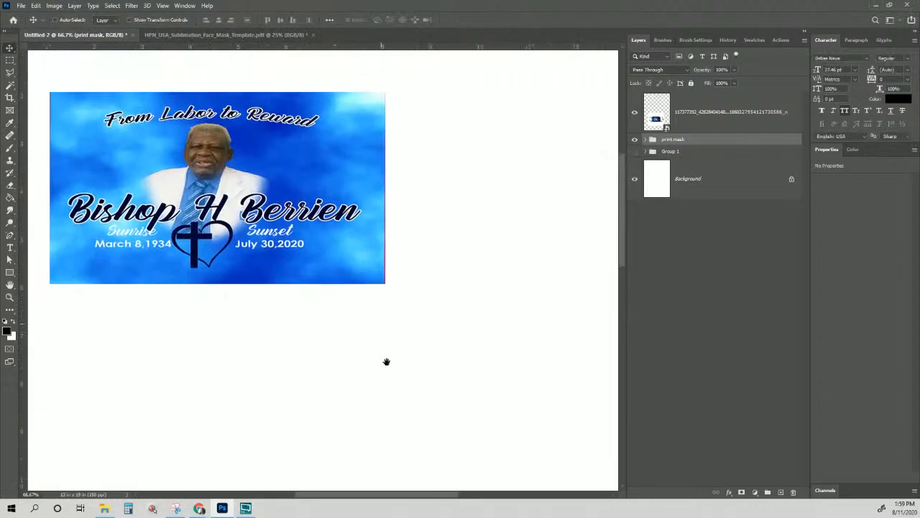
click(646, 139)
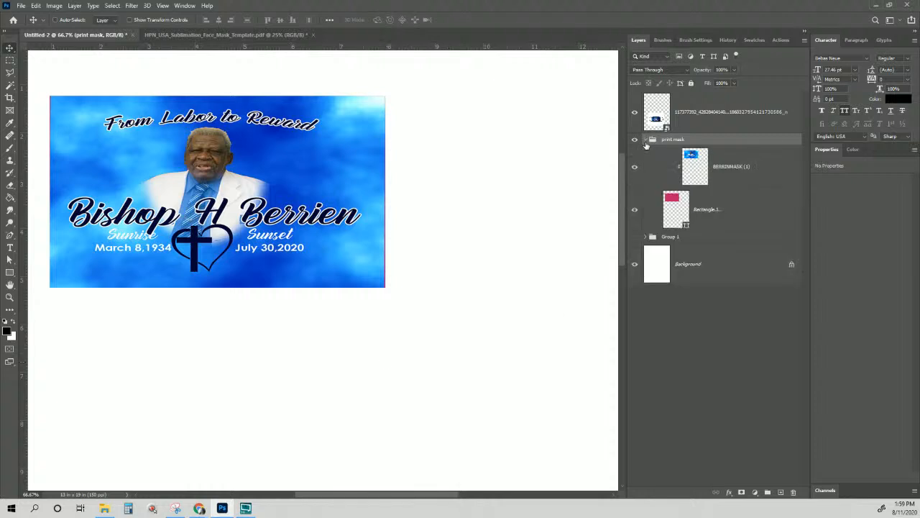
click(680, 211)
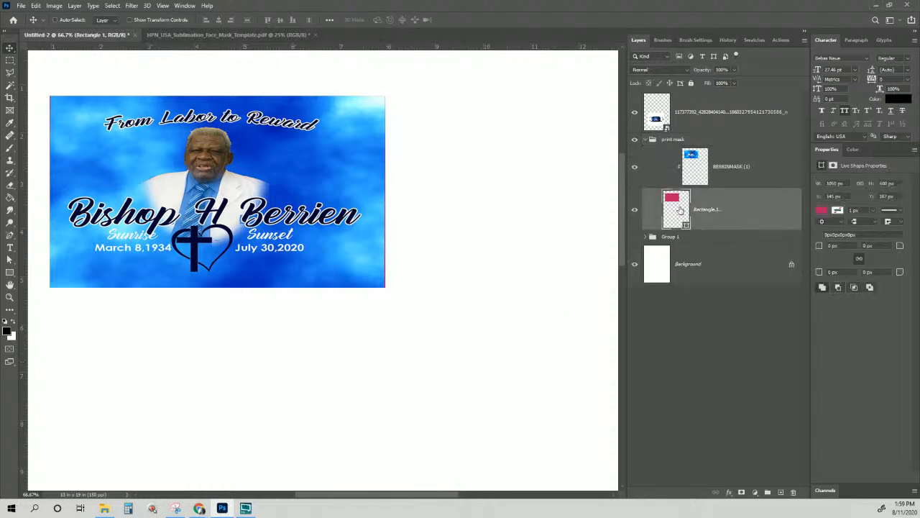
click(703, 169)
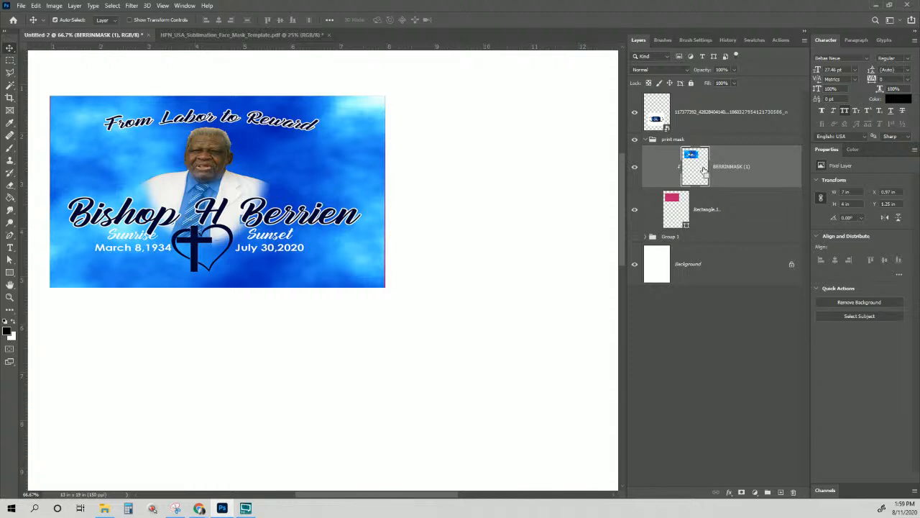
key(ctrl+t)
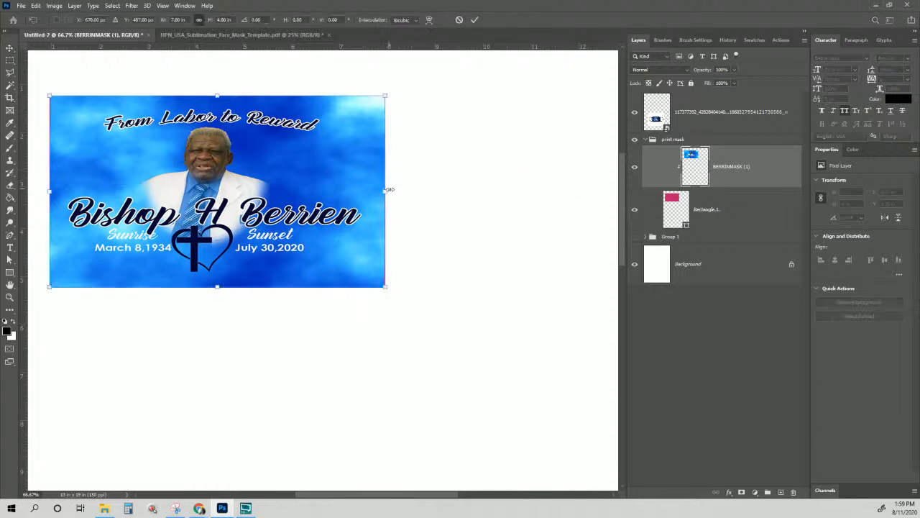
drag(389, 189, 390, 193)
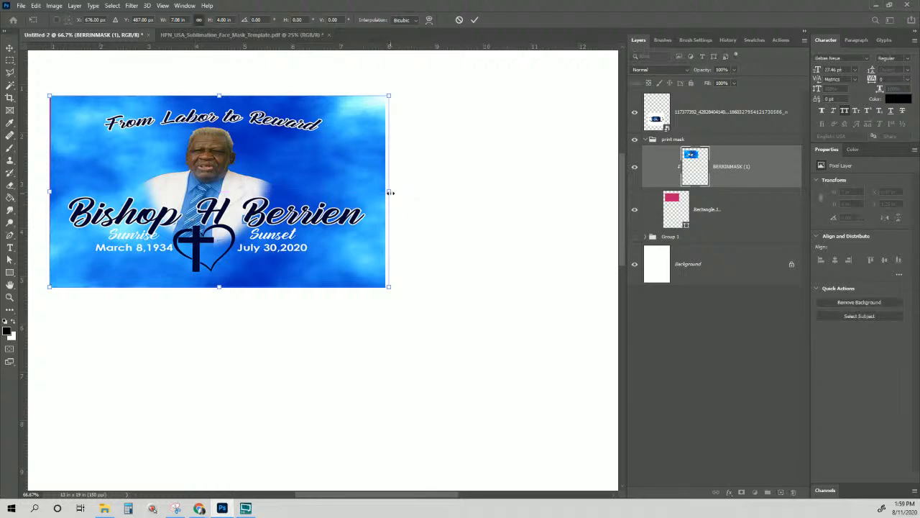
Nudge the artwork to overlap both side edges of the rectangle and stretch it downward to about 4.11 in high
key(Left)
key(Left)
key(Left)
key(Left)
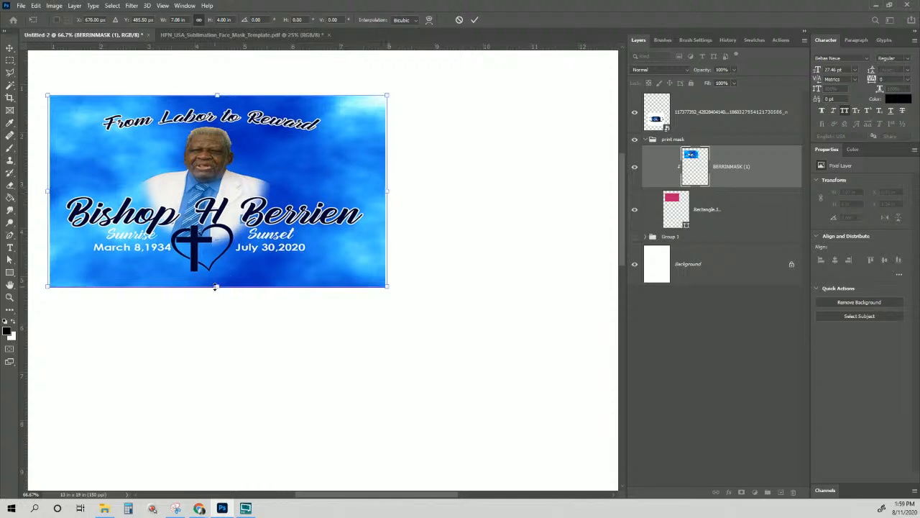
drag(216, 287, 217, 293)
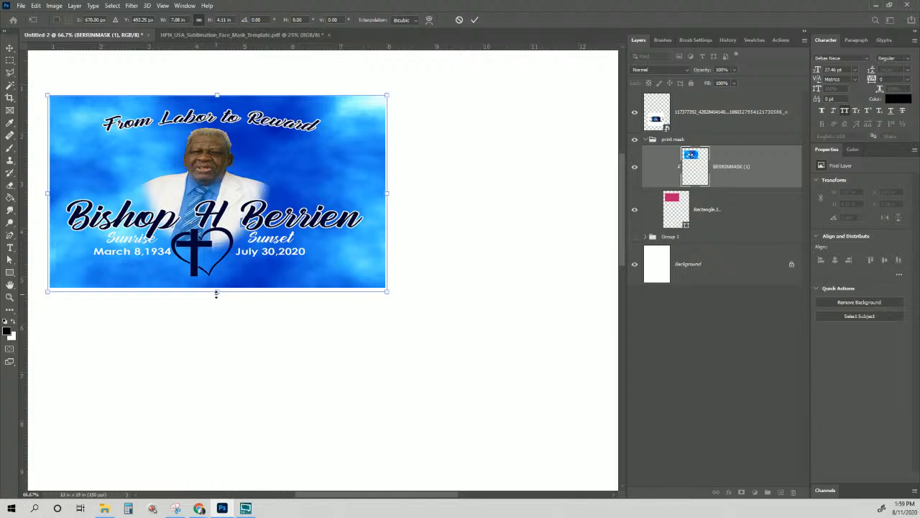
key(Return)
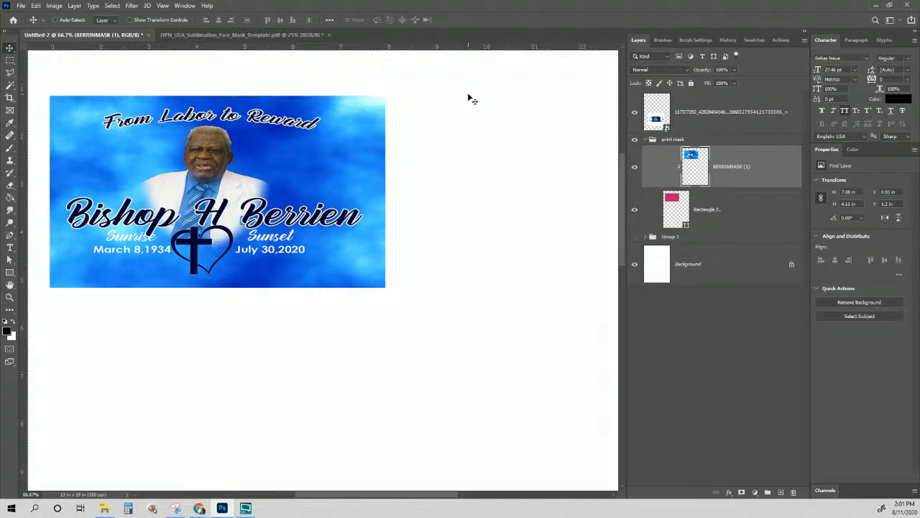
key(ctrl+minus)
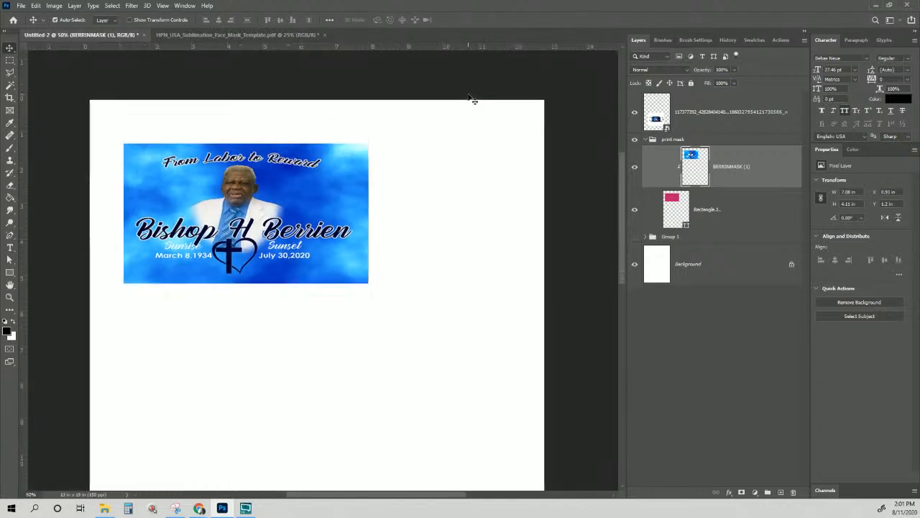
Collapse the print mask group and move it closer to the page's upper-left corner
key(ctrl+minus)
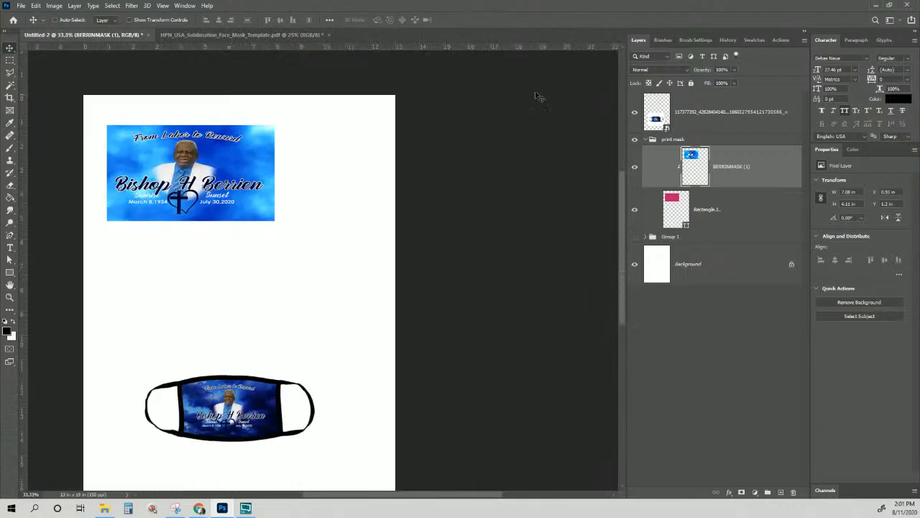
click(687, 141)
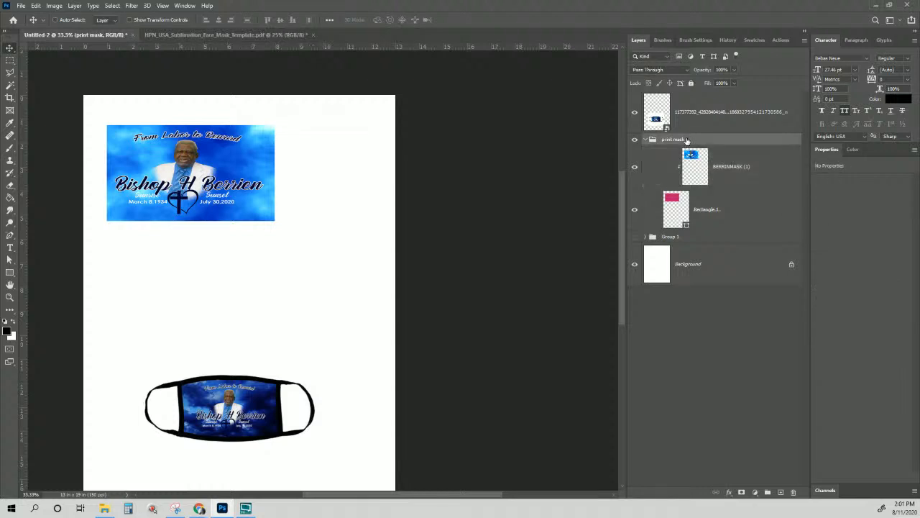
click(647, 140)
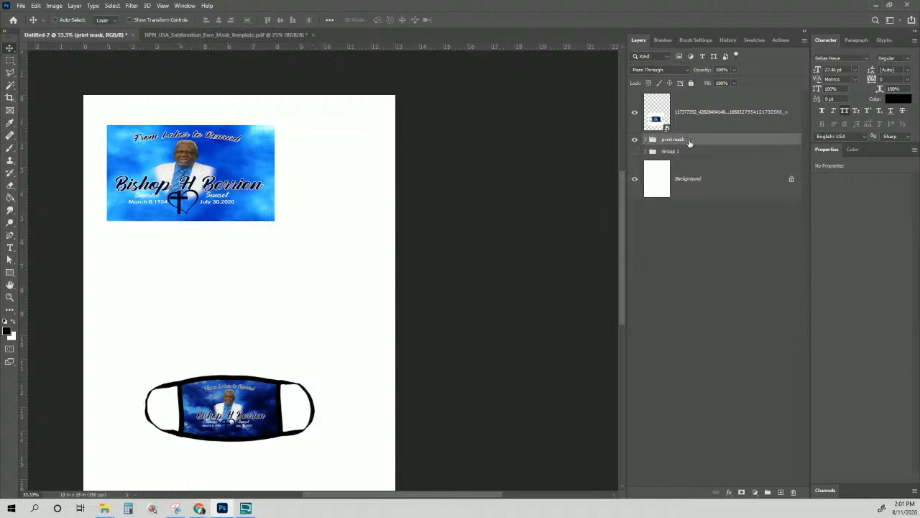
drag(223, 195, 206, 179)
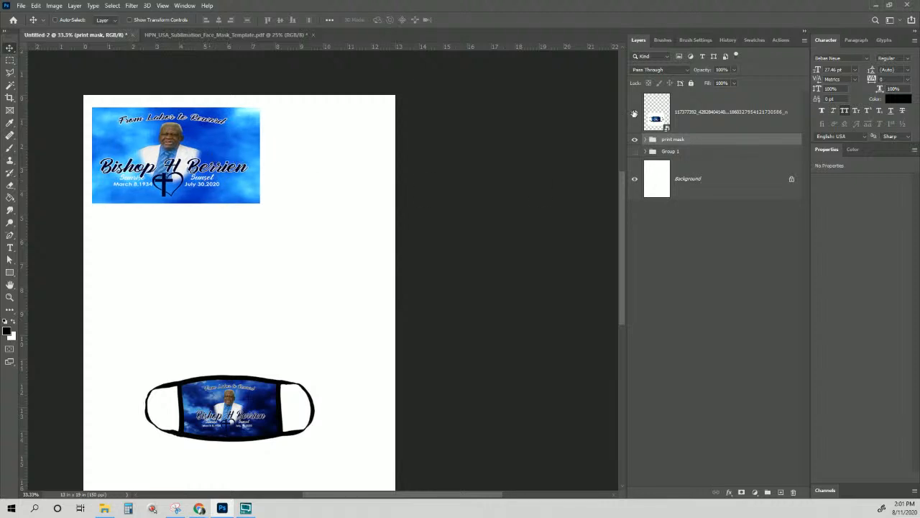
Delete the face mask mockup layer and the hidden Group 1
click(688, 117)
key(Delete)
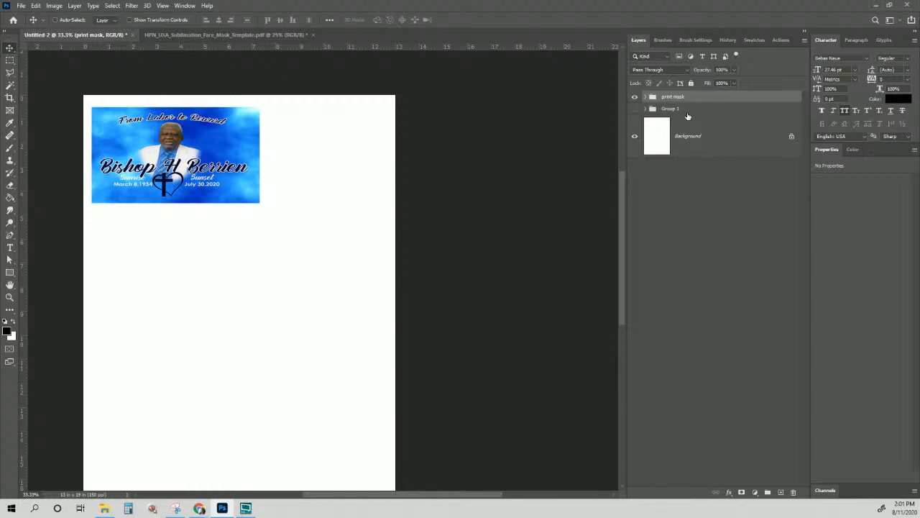
click(686, 112)
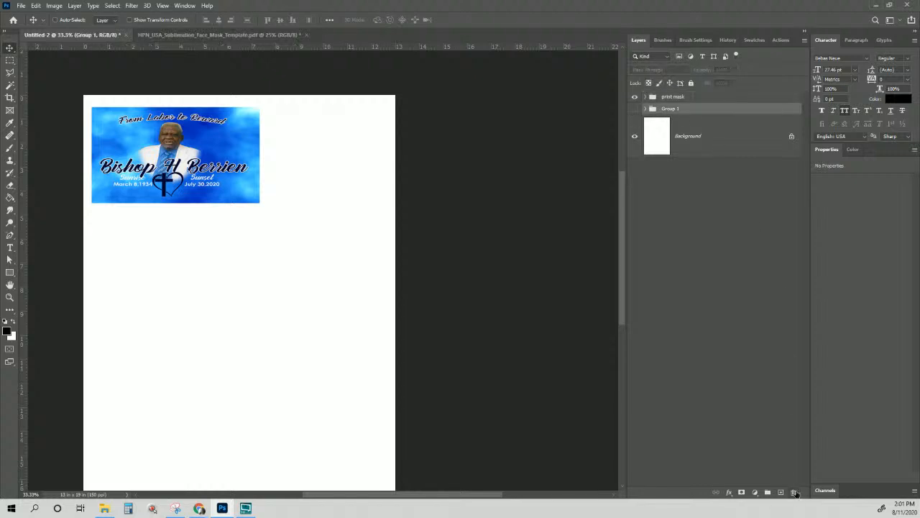
key(Delete)
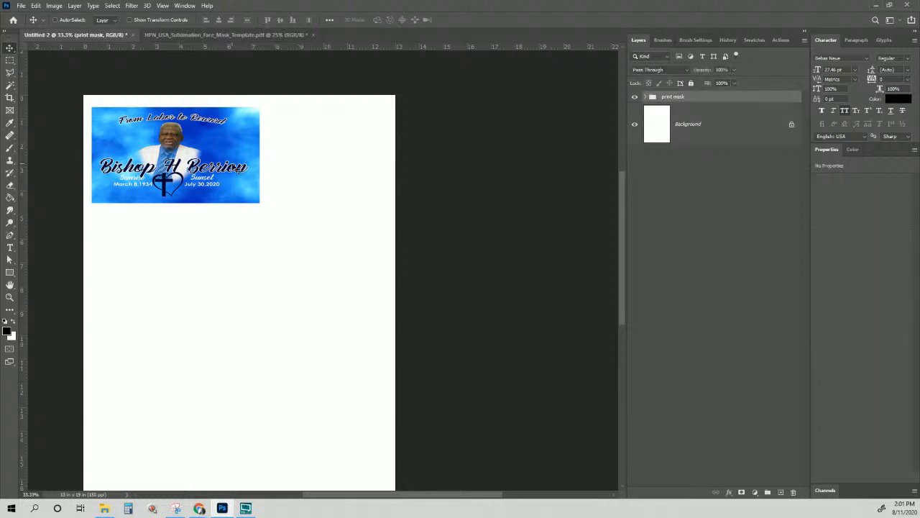
Shift the print mask group slightly down and right, leaving a small margin from the page's upper-left corner
mouse_move(235, 143)
mouse_down()
mouse_move(372, 129)
mouse_move(237, 150)
mouse_up()
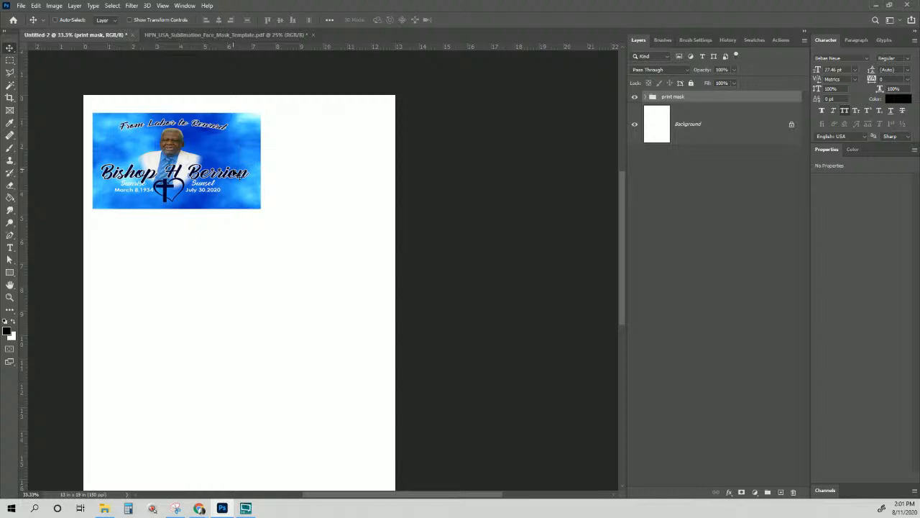
scroll(182, 324, down, 1)
scroll(182, 323, down, 5)
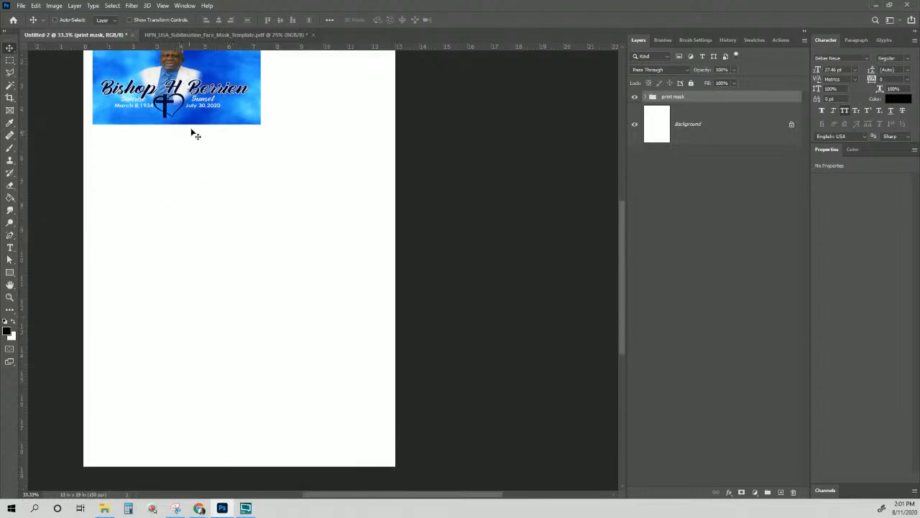
scroll(191, 131, up, 2)
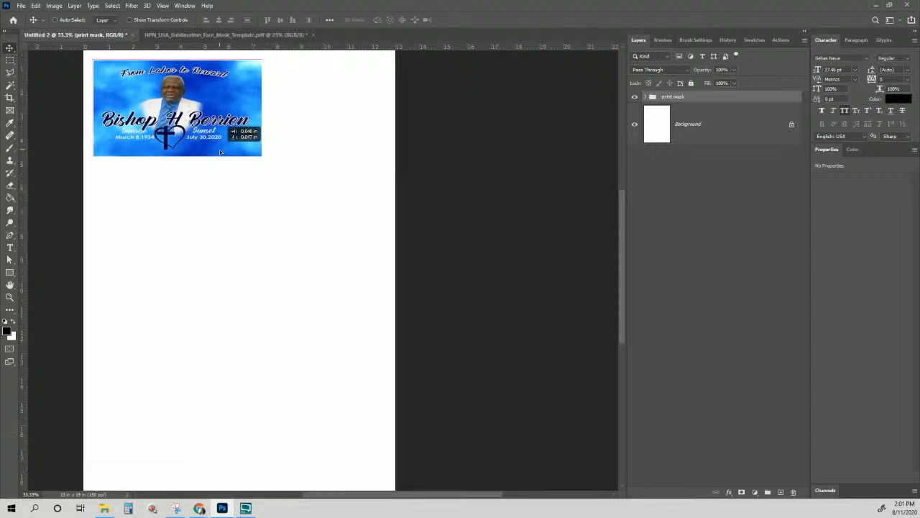
Duplicate the print mask group and merge the duplicate into a single layer
right_click(694, 95)
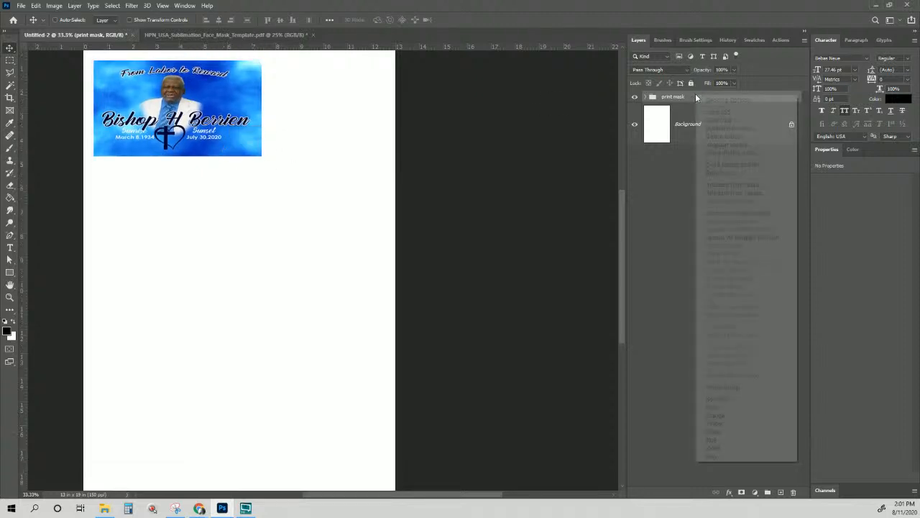
click(716, 128)
key(Return)
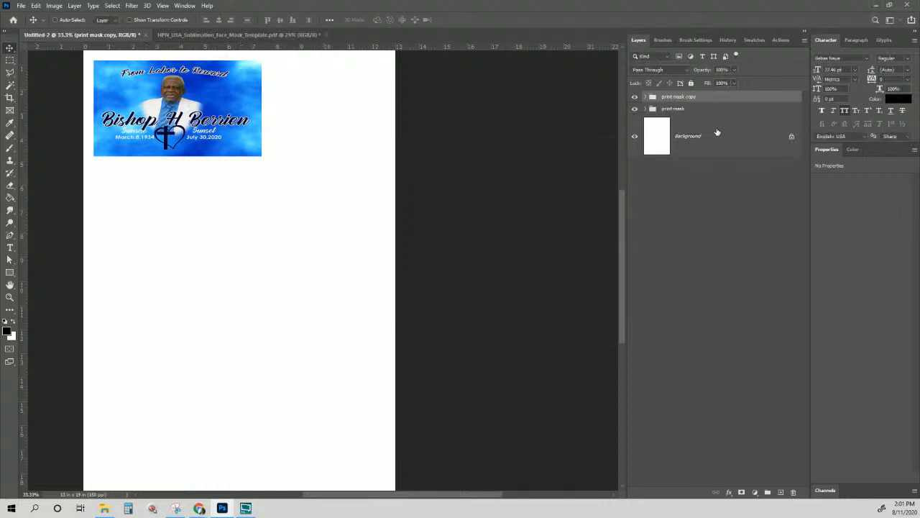
right_click(709, 92)
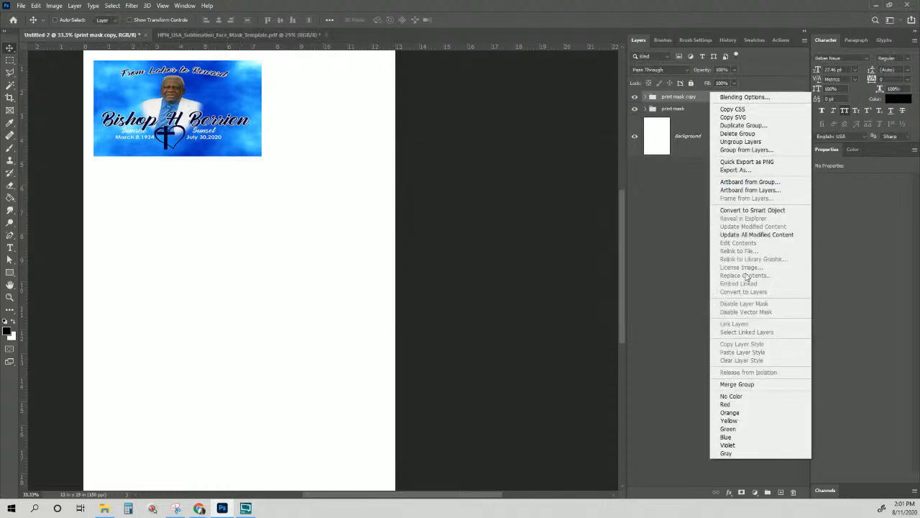
click(737, 384)
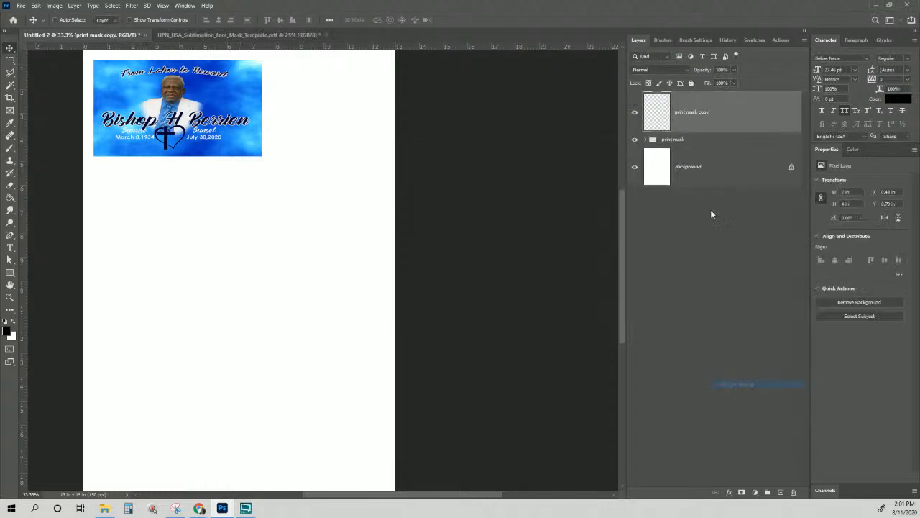
Hide the original print mask group and stack three more copies of the merged design down the page with 0.36 in gaps
click(634, 140)
drag(220, 101, 223, 308)
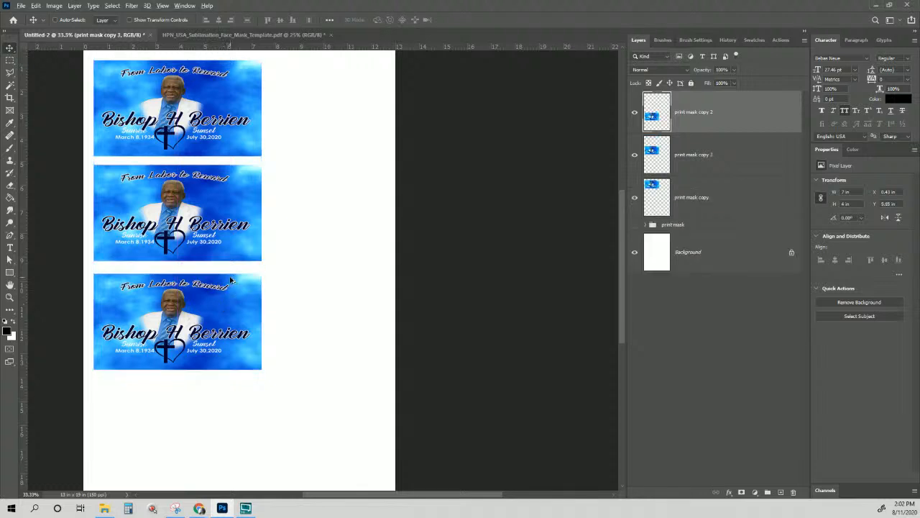
key(ctrl+z)
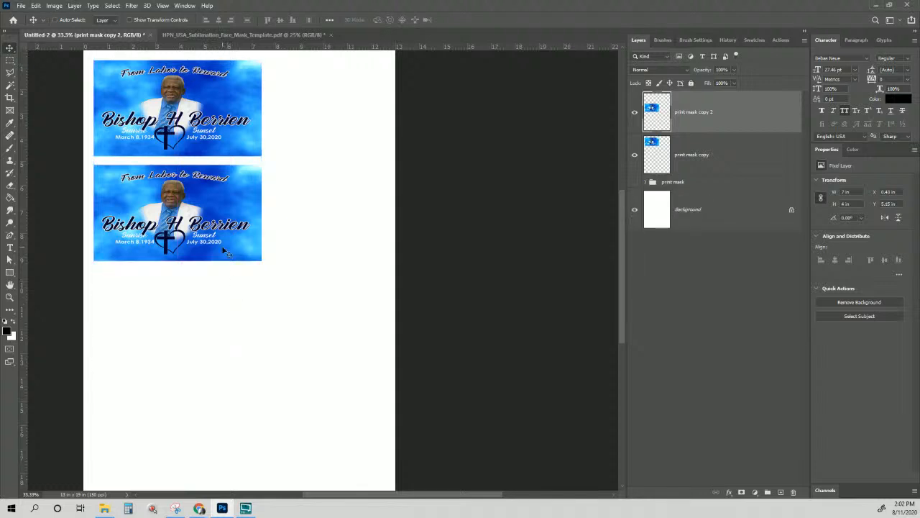
drag(223, 242, 227, 345)
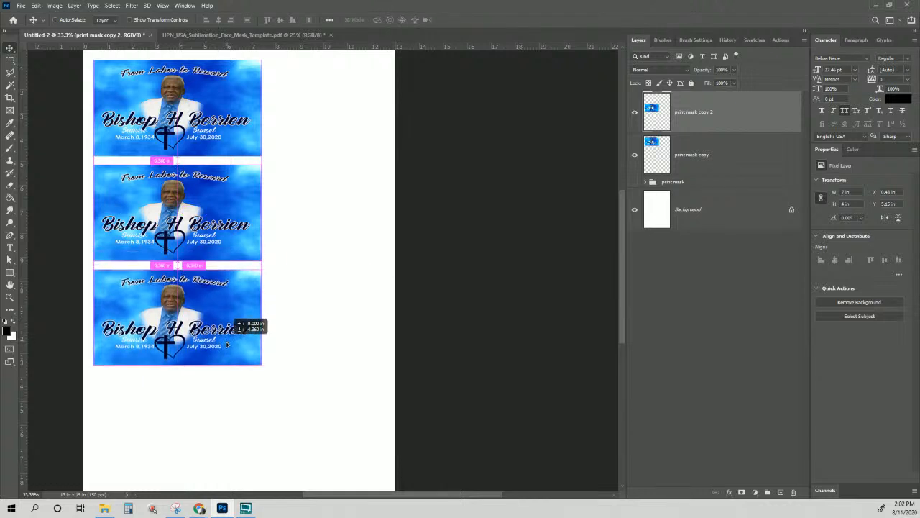
drag(226, 345, 238, 410)
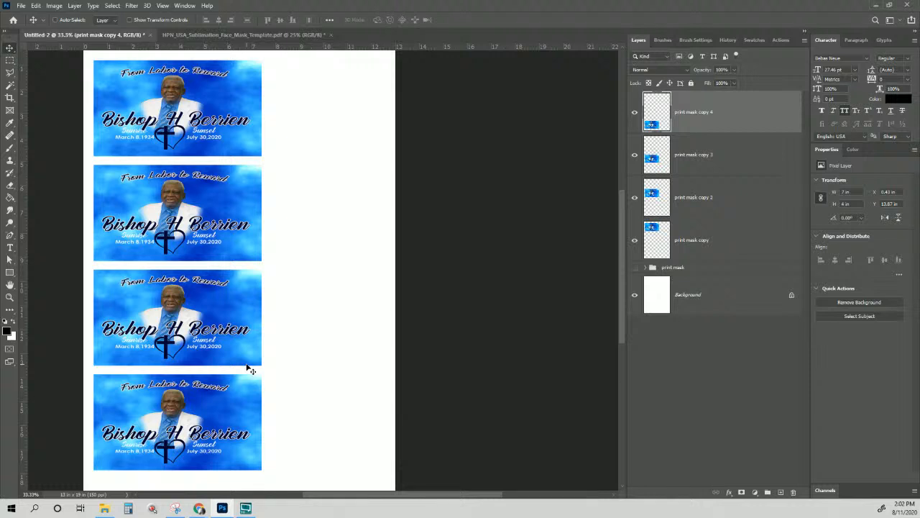
Select all four print mask copies and rotate them together by 90 degrees with Free Transform
shift+click(709, 242)
key(ctrl+t)
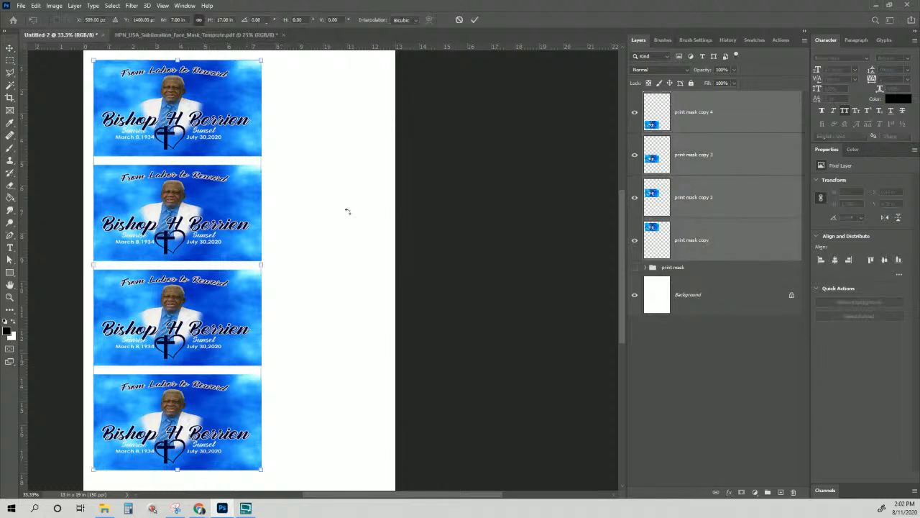
click(256, 20)
text(90)
key(Return)
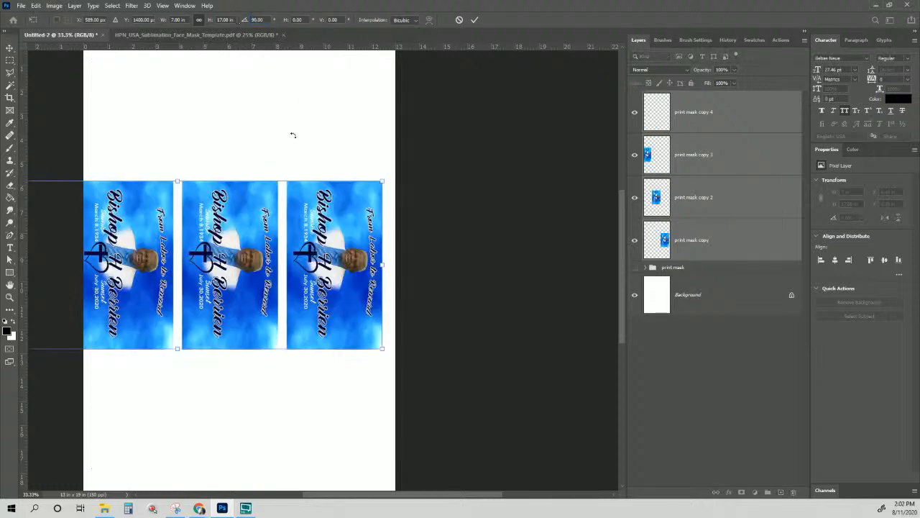
Move the rotated row to the top of the page with three masks fitting inside its width, and apply the transform
drag(333, 231, 343, 120)
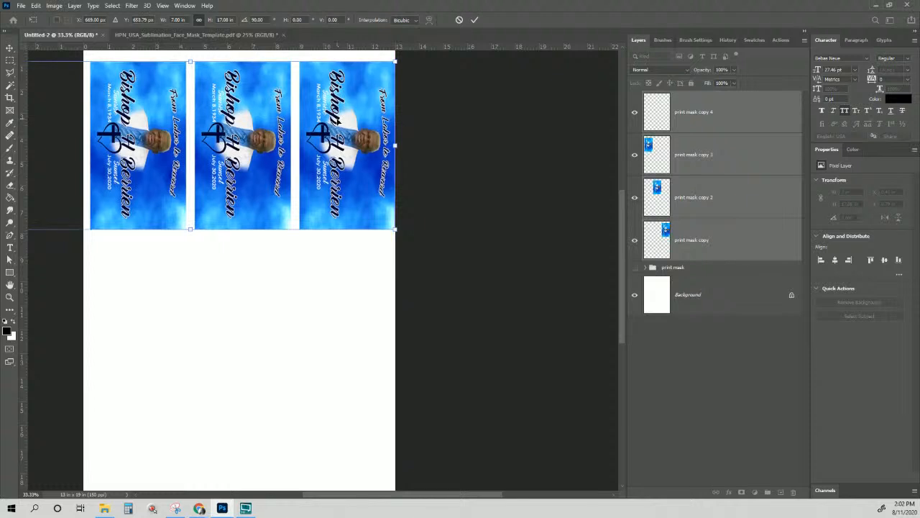
key(Left)
key(Left)
key(Left)
key(Left)
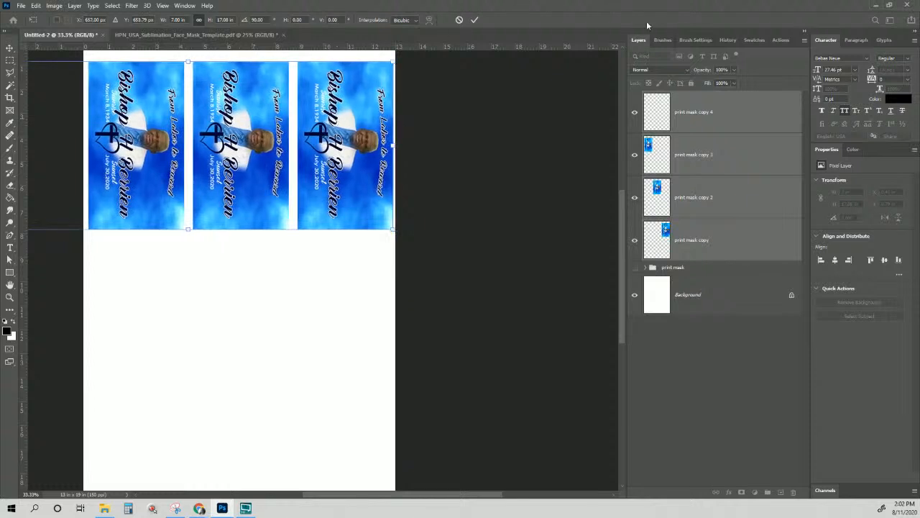
key(Return)
Remove the off-page copy and the left and middle masks, keeping only the design at the page's right edge
click(752, 121)
key(ctrl+e)
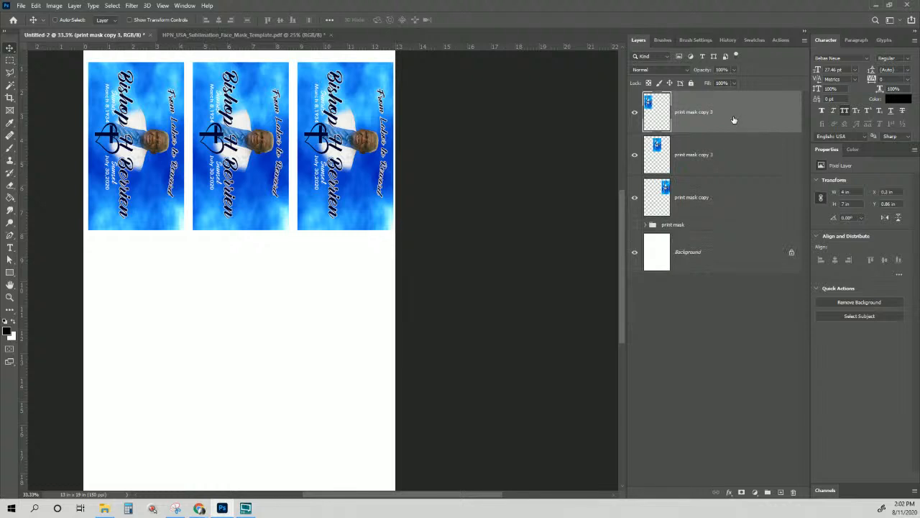
click(722, 158)
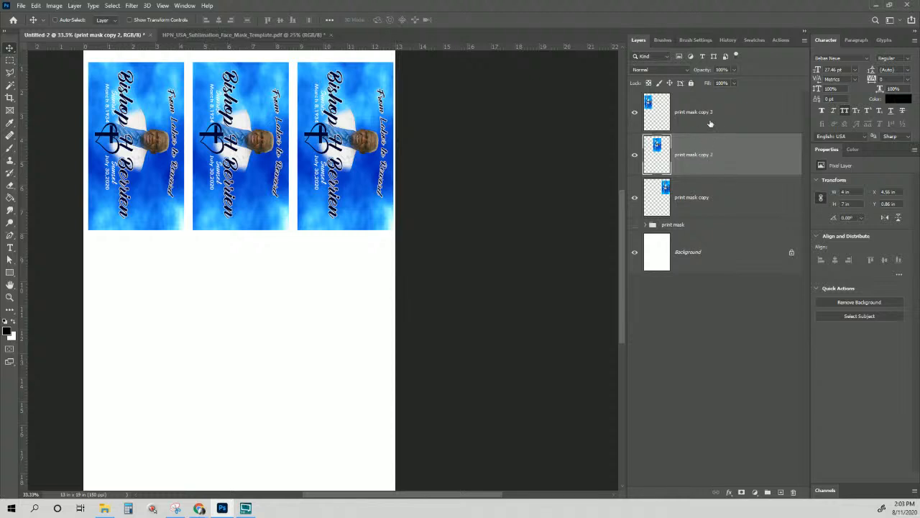
key(Delete)
click(707, 122)
key(Delete)
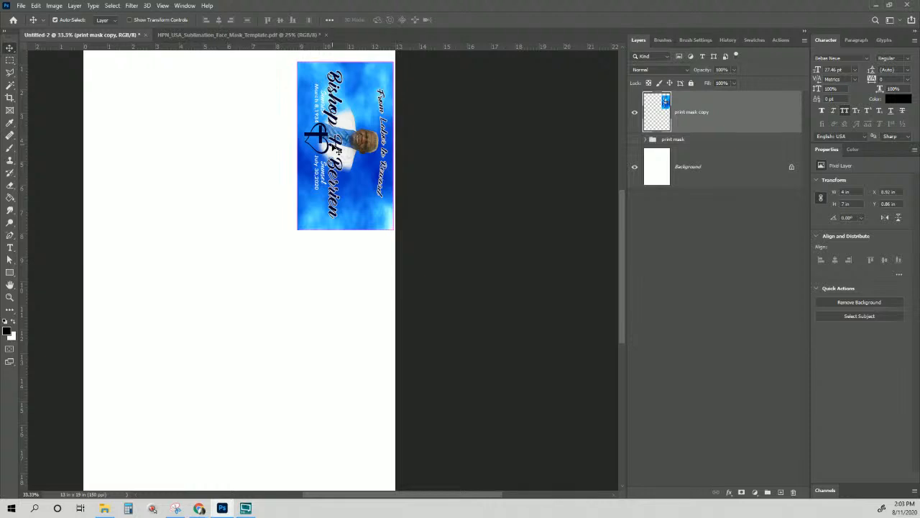
Start Free Transform on the remaining design and try a height of 7.5 in with the aspect ratio linked
key(ctrl+t)
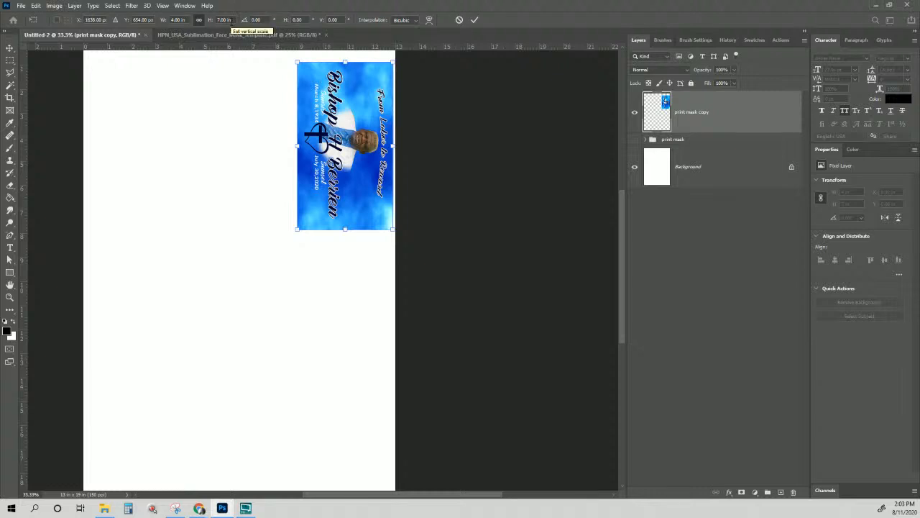
drag(231, 20, 215, 23)
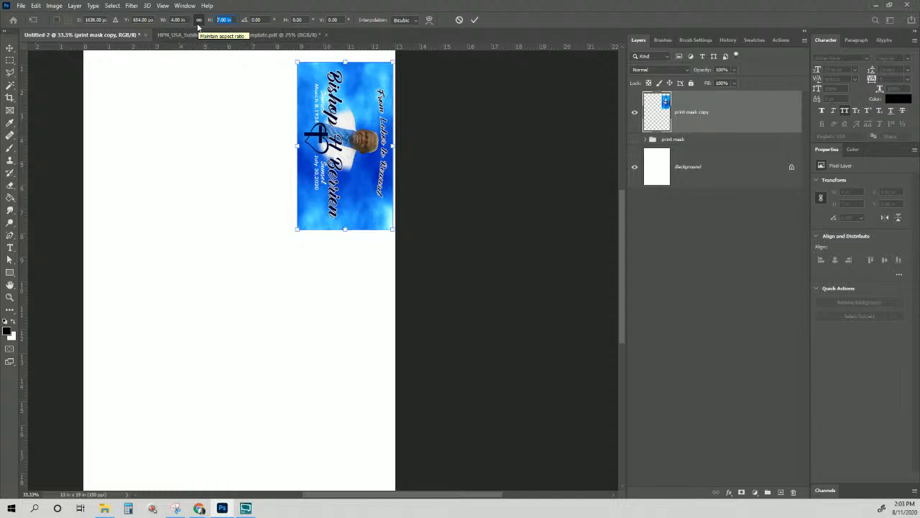
text(3)
text(.5)
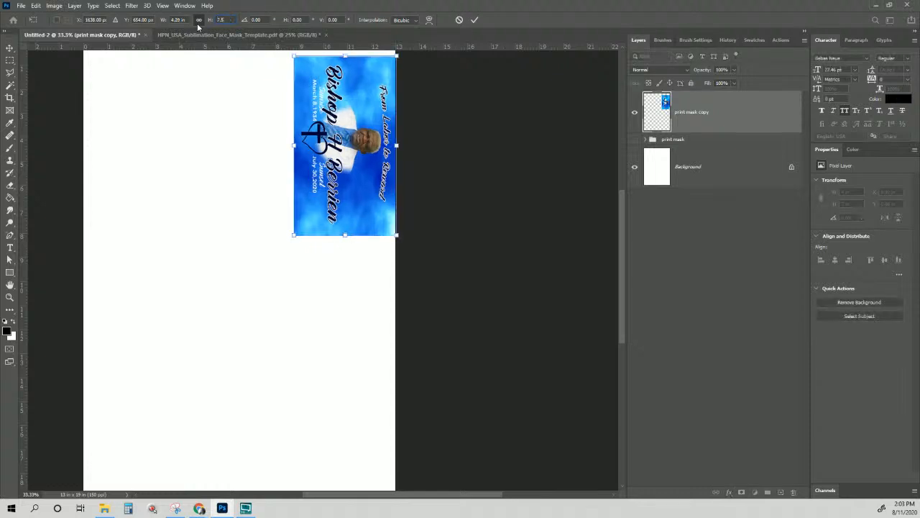
Resize the design to 4.5 in wide by 7.5 in high, unlinking the aspect ratio for the height, and move it fully onto the page
drag(181, 20, 161, 23)
click(182, 21)
drag(184, 20, 161, 25)
text(4)
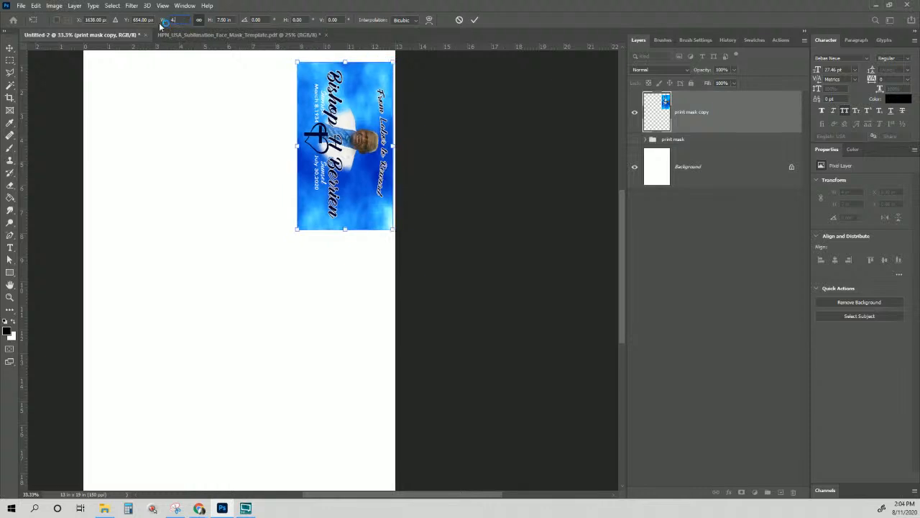
text(.5)
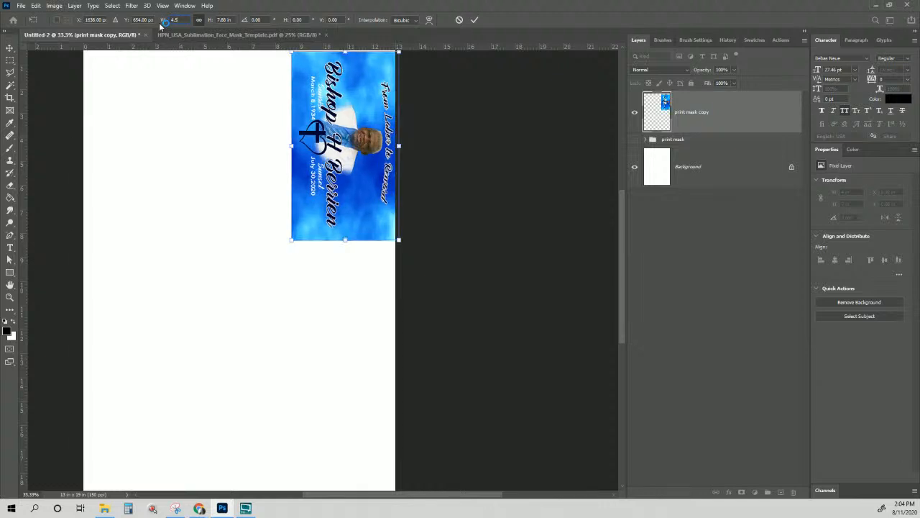
drag(353, 211, 343, 221)
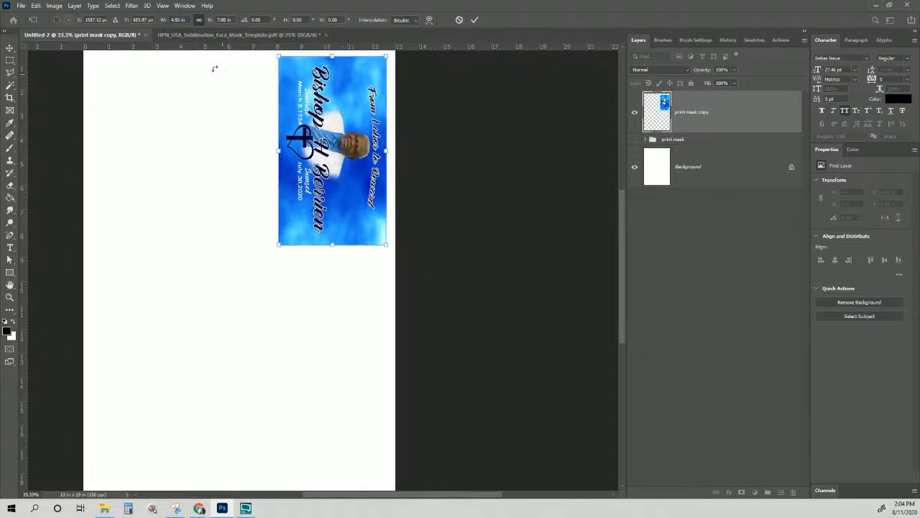
click(199, 20)
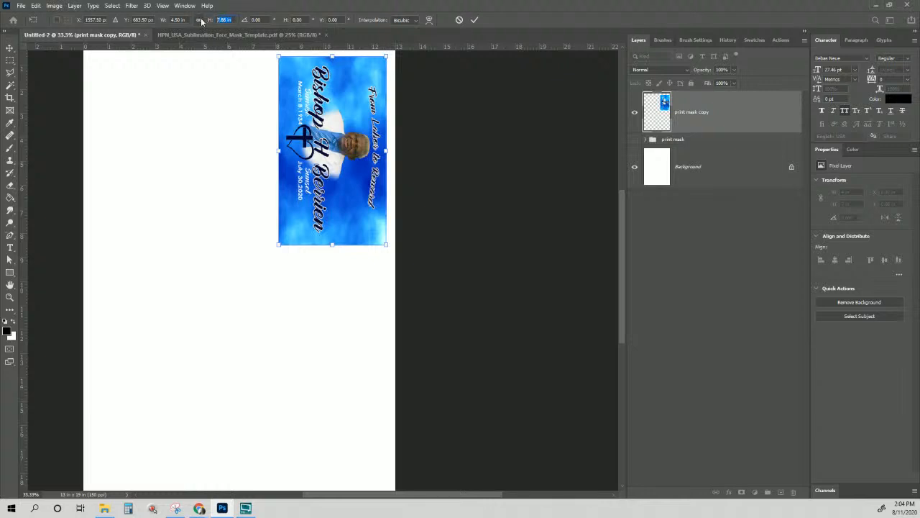
text(7.5)
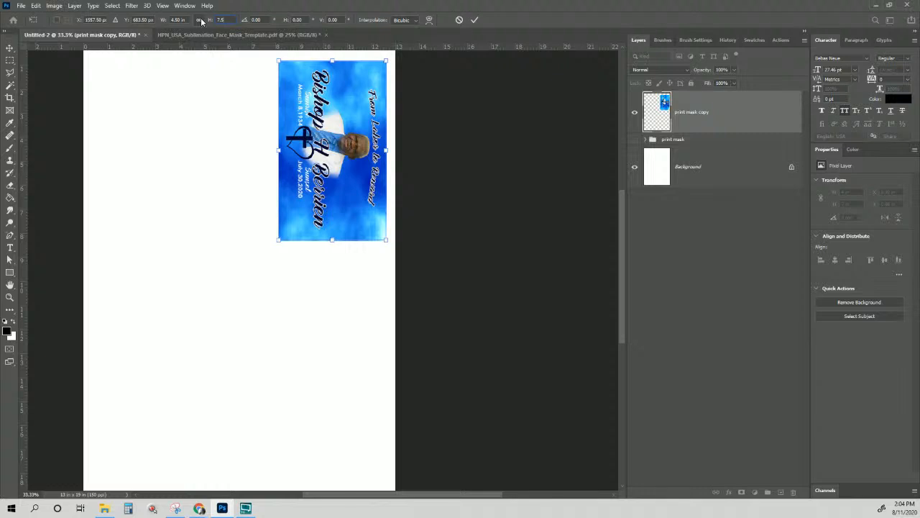
Set the design's height to 8 in and its width to 5 in
click(210, 19)
text(8)
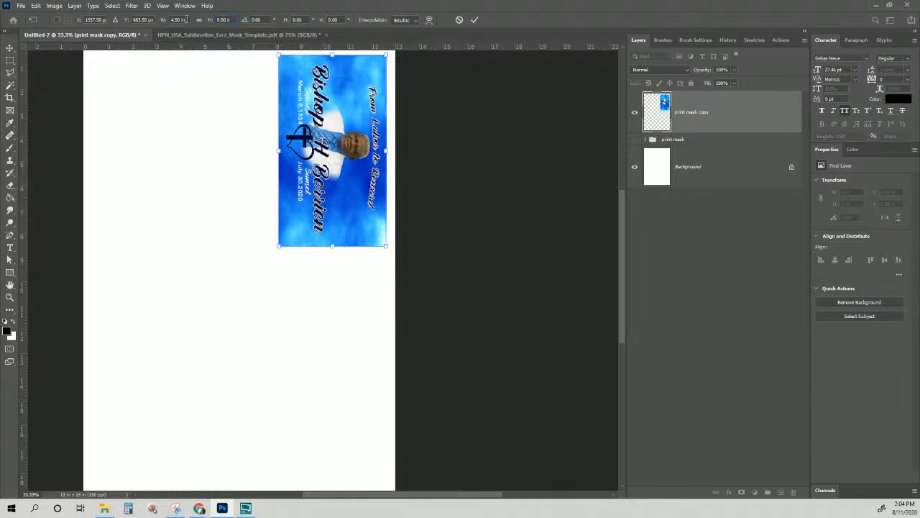
drag(187, 20, 148, 28)
text(5)
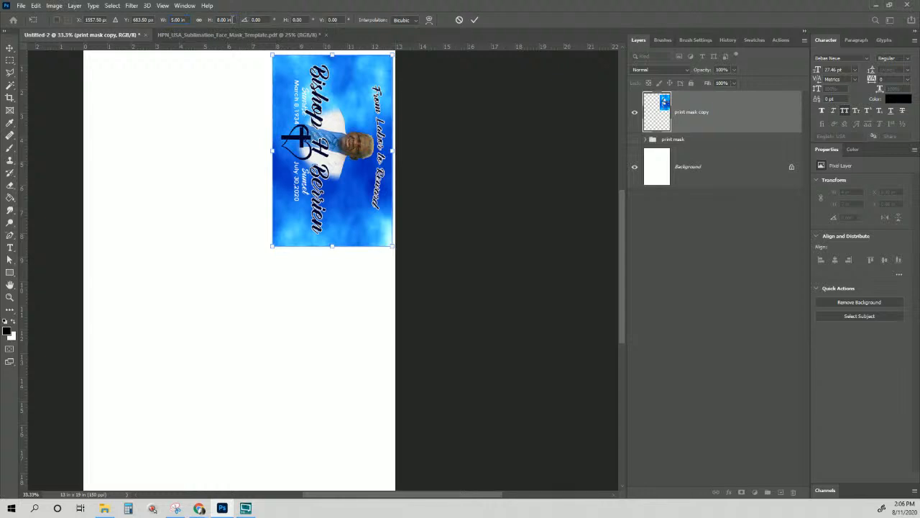
Apply the resize and duplicate the print mask copy layer as print mask copy 2
key(Return)
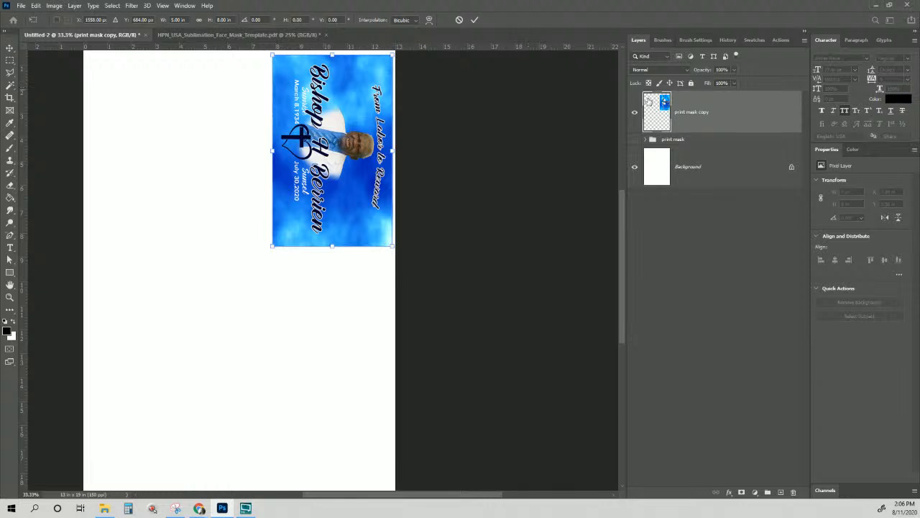
right_click(718, 104)
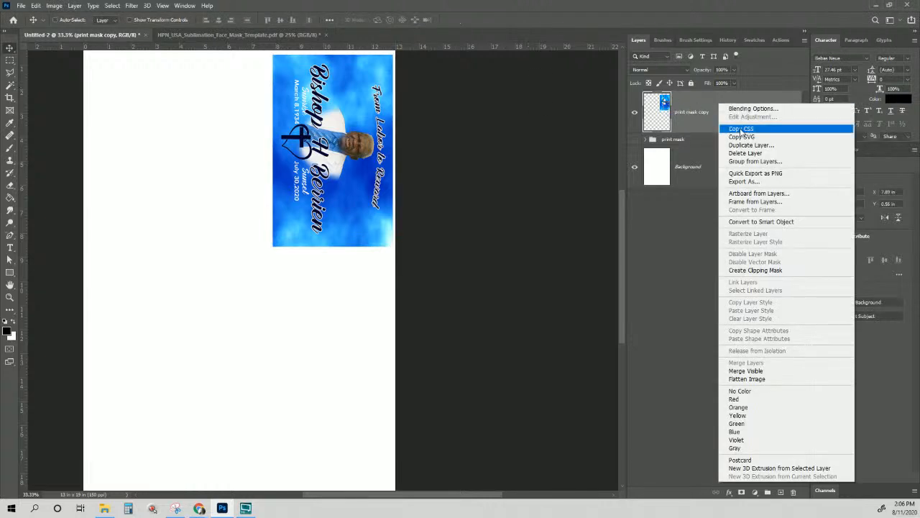
click(749, 147)
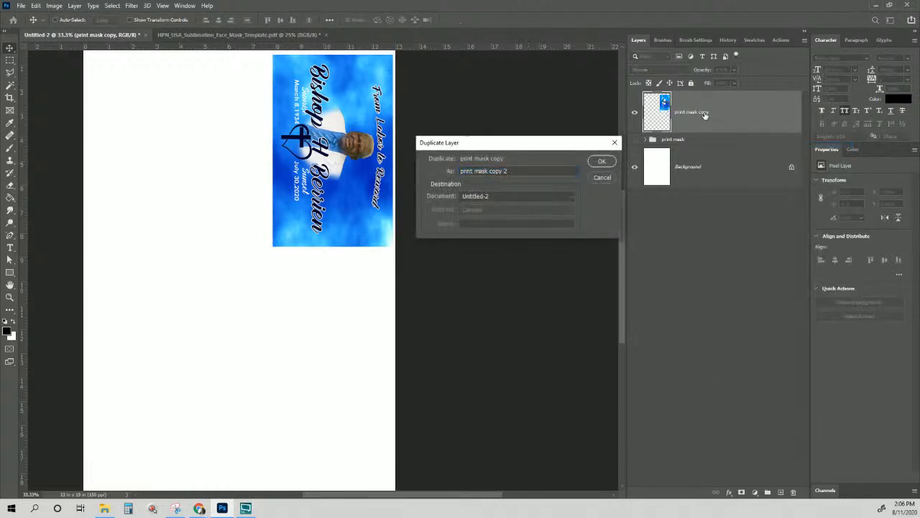
key(Return)
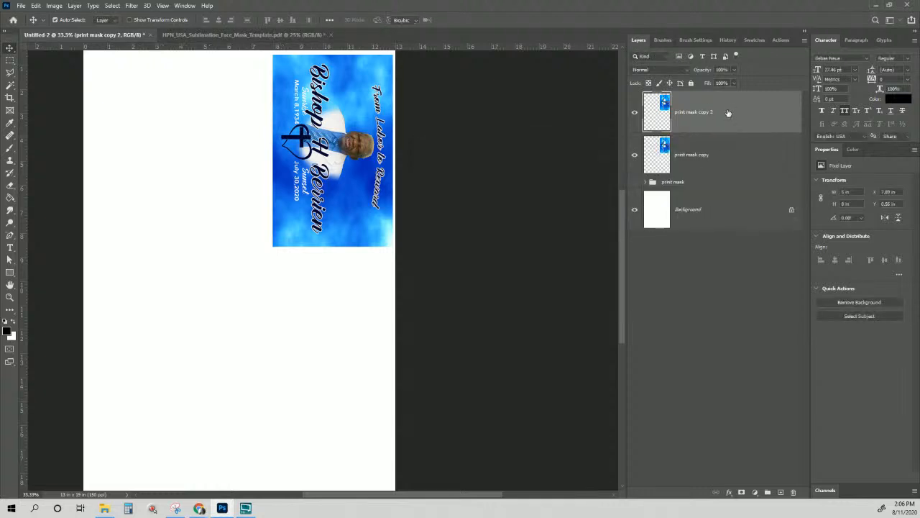
key(ctrl+t)
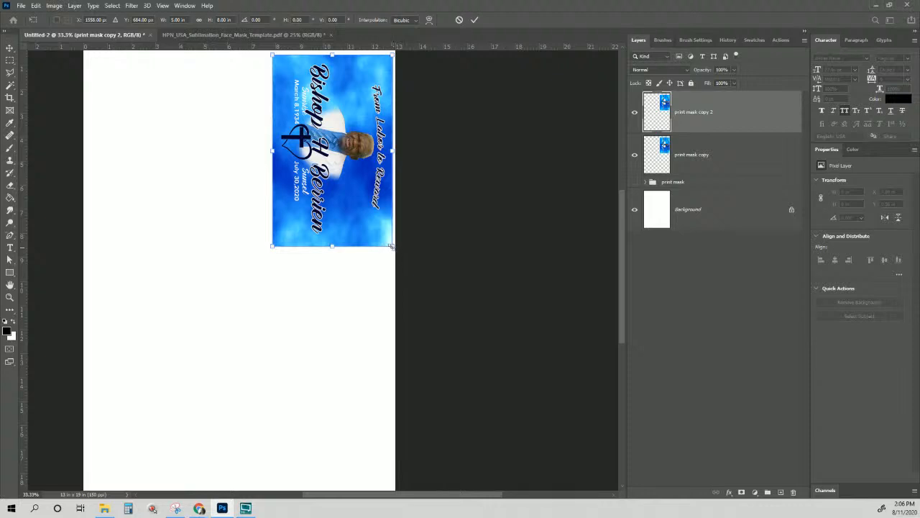
drag(391, 246, 388, 245)
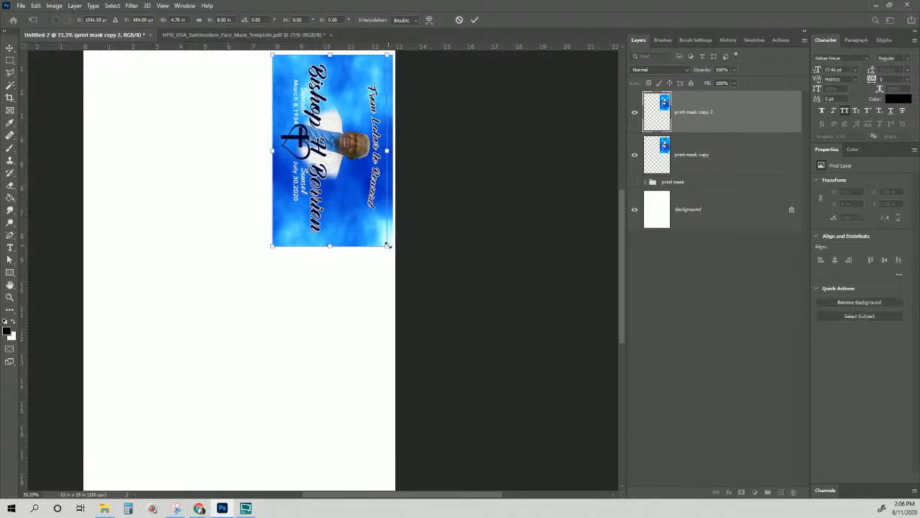
key(Return)
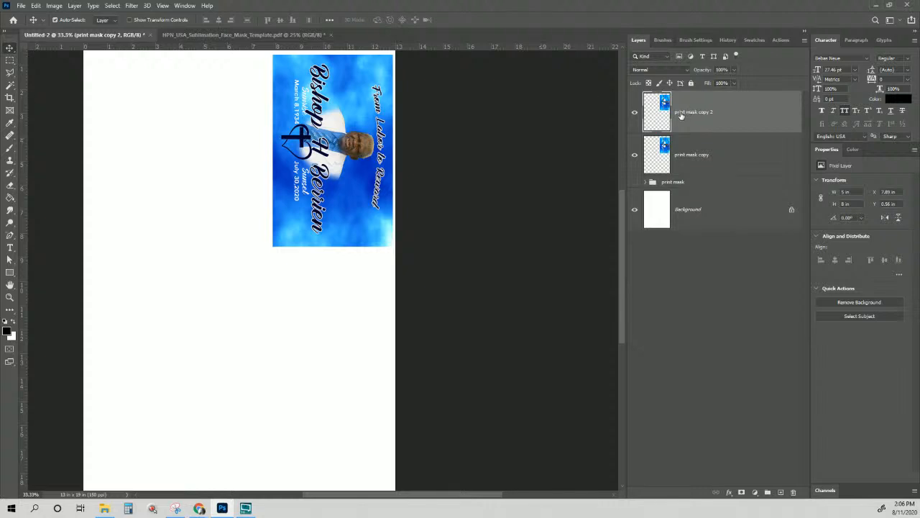
Shrink the duplicate to about 4.51 in wide by 7.37 in high and centre it over the original design
key(ctrl+t)
drag(274, 245, 279, 238)
drag(329, 219, 330, 223)
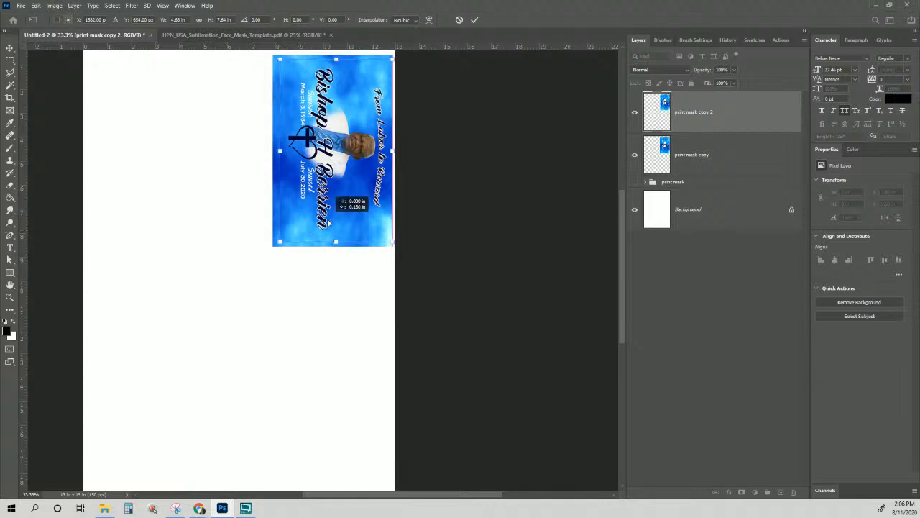
drag(392, 243, 387, 237)
drag(358, 207, 356, 211)
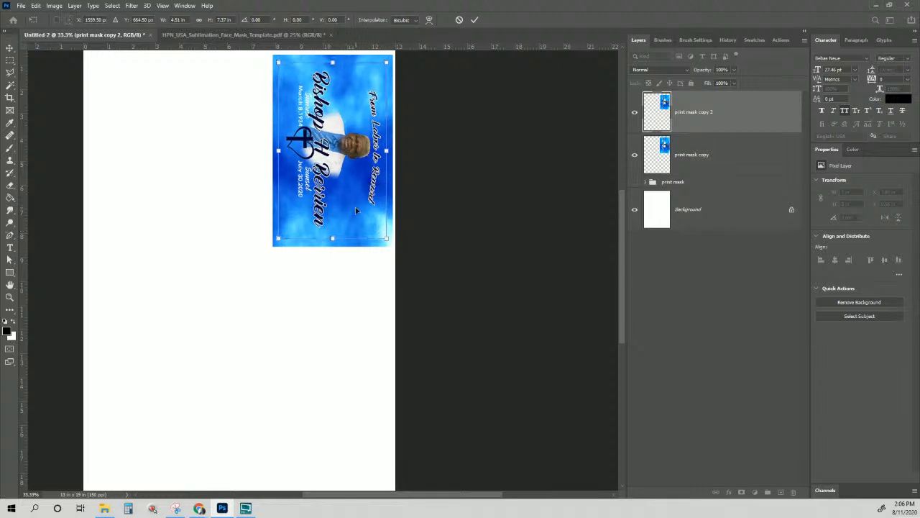
key(Return)
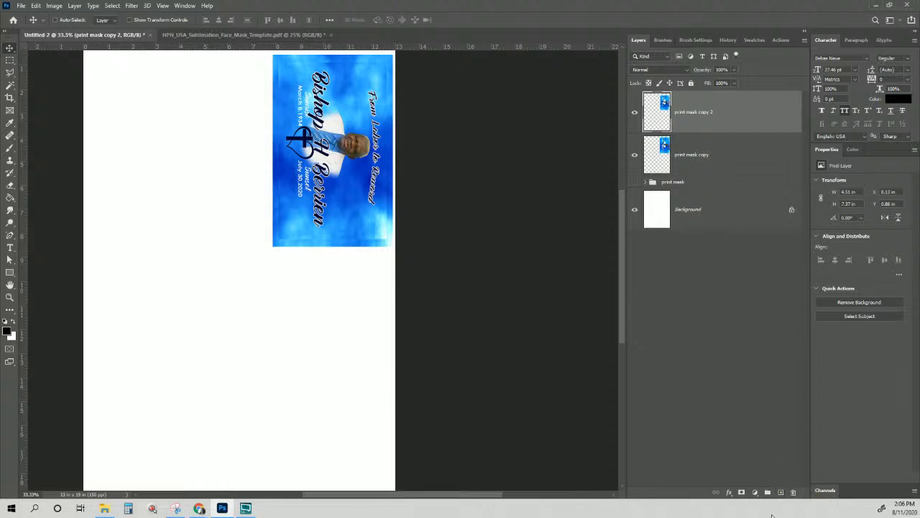
Add a layer mask to print mask copy 2 and choose the Brush tool for painting on it
click(741, 492)
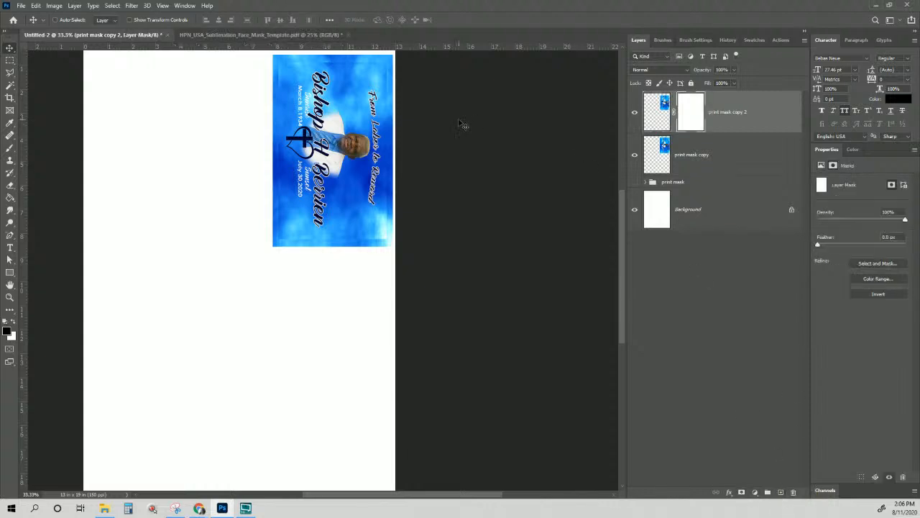
click(10, 147)
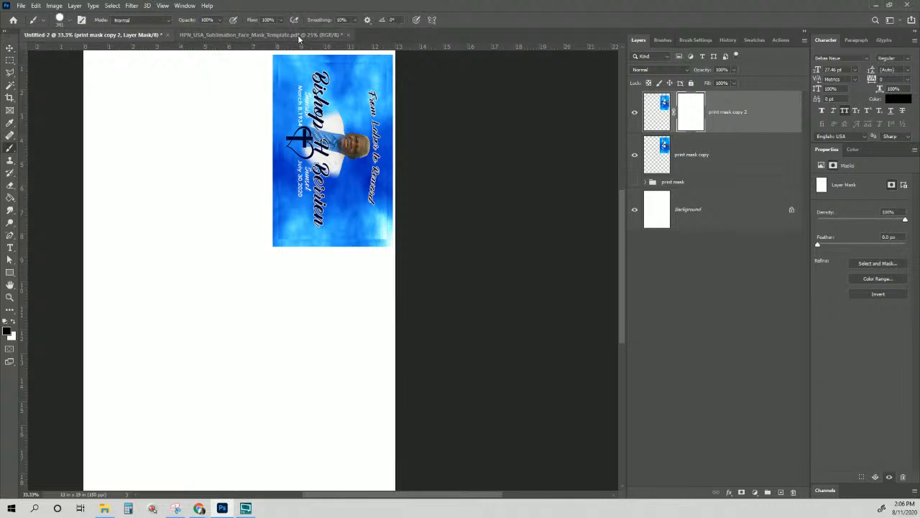
click(279, 67)
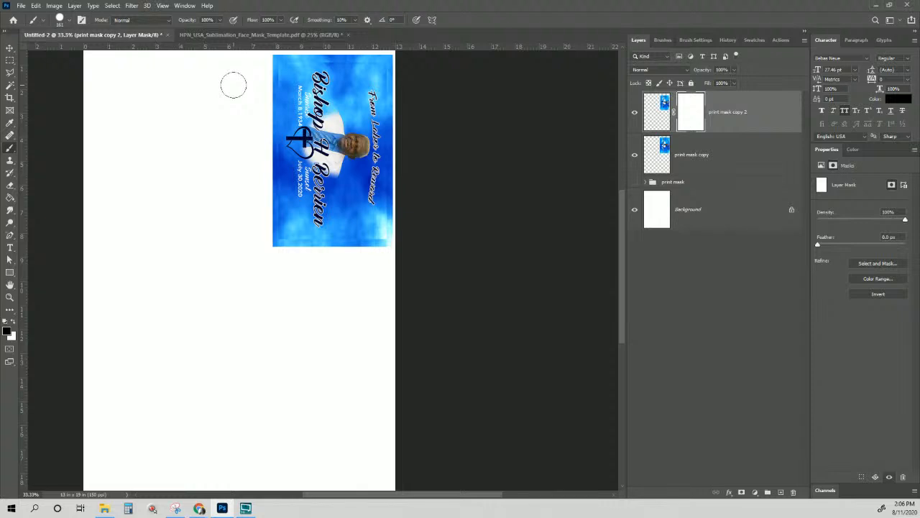
Set the brush to 0% hardness at about 161 px and paint black on the mask around the duplicate's edges to blend them
alt+right_click(234, 86)
drag(233, 94, 236, 18)
alt+right_click(219, 242)
drag(218, 242, 227, 190)
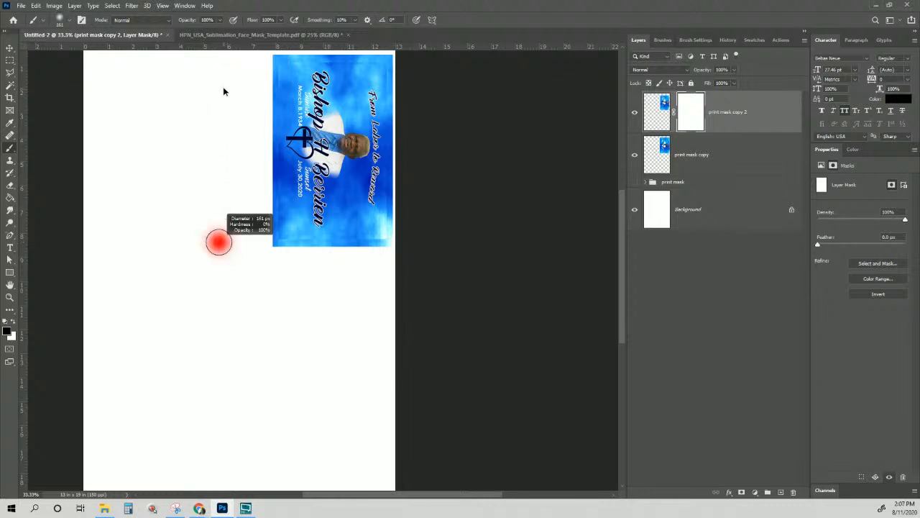
drag(223, 91, 226, 94)
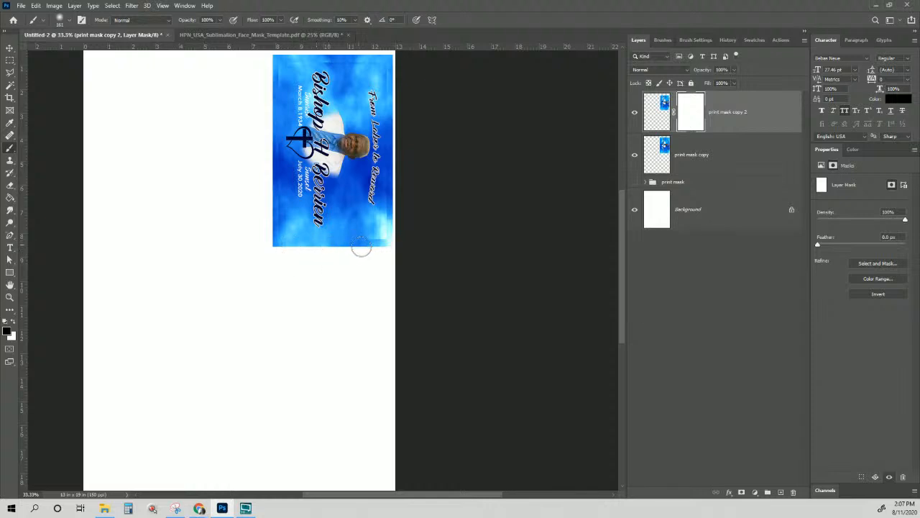
mouse_move(361, 248)
mouse_down()
mouse_move(397, 244)
mouse_move(362, 262)
mouse_move(395, 239)
mouse_move(390, 63)
mouse_move(371, 54)
mouse_move(270, 62)
mouse_move(280, 59)
mouse_move(265, 125)
mouse_move(264, 233)
mouse_move(272, 245)
mouse_move(263, 80)
mouse_up()
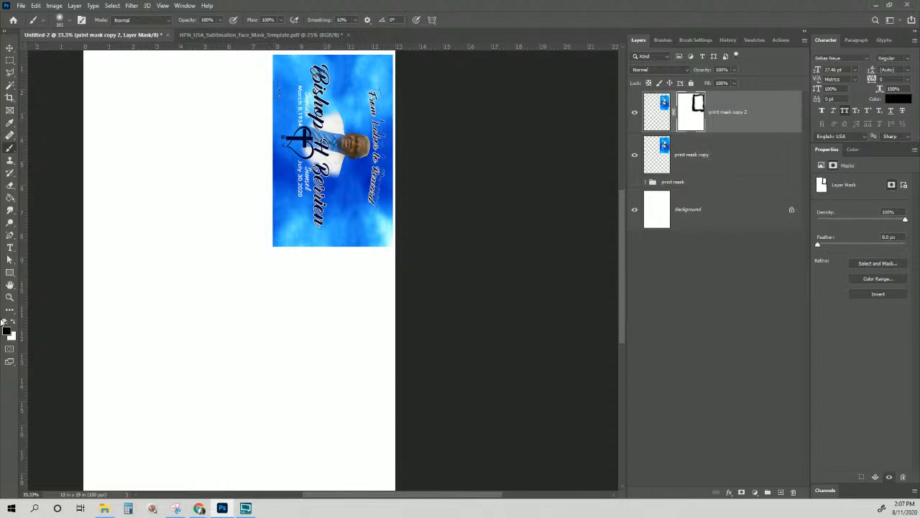
Paint white on the mask with a smaller brush to restore the clipped lettering and cross, and touch up above the name in black
click(15, 322)
alt+right_click(226, 257)
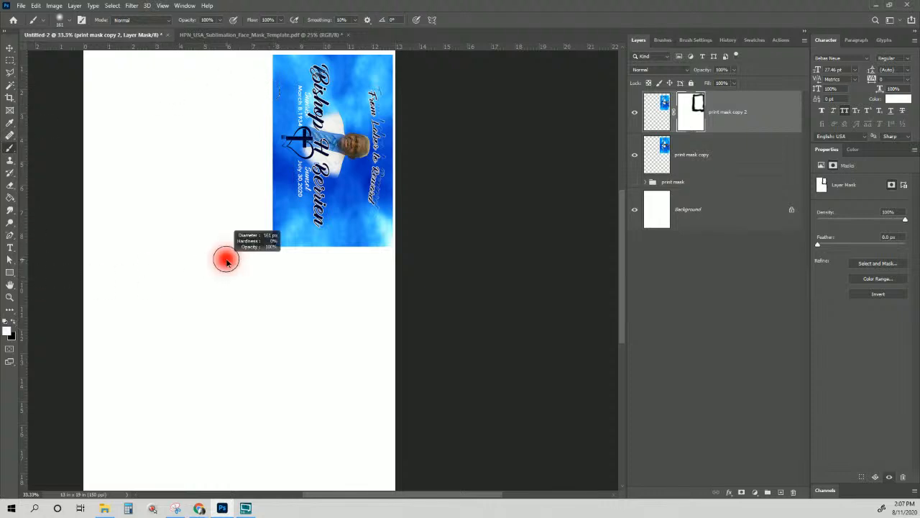
drag(228, 251, 233, 358)
alt+right_click(239, 301)
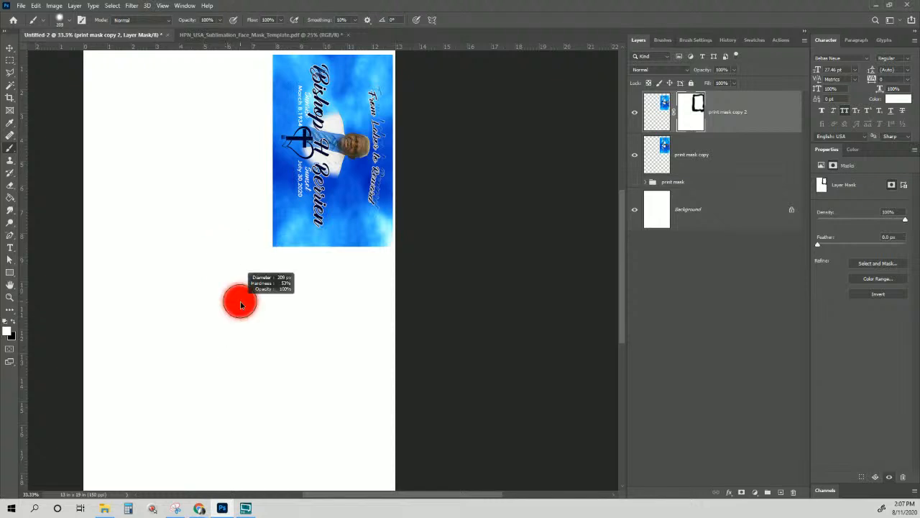
drag(239, 301, 231, 303)
drag(306, 137, 287, 145)
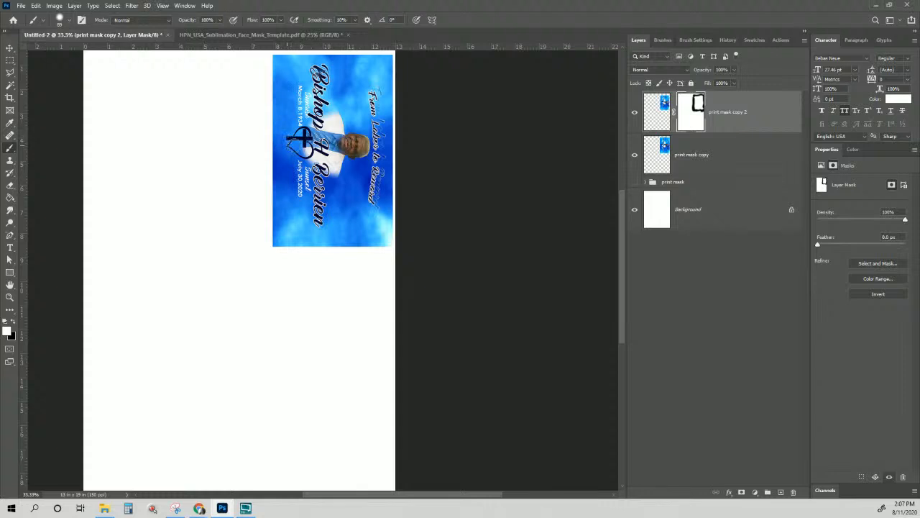
mouse_move(313, 83)
mouse_down()
mouse_move(324, 81)
mouse_move(315, 71)
mouse_move(327, 67)
mouse_move(325, 75)
mouse_up()
mouse_move(374, 97)
mouse_down()
mouse_move(371, 193)
mouse_move(381, 118)
mouse_move(374, 85)
mouse_up()
mouse_move(376, 118)
mouse_down()
mouse_move(372, 199)
mouse_move(379, 199)
mouse_move(383, 130)
mouse_up()
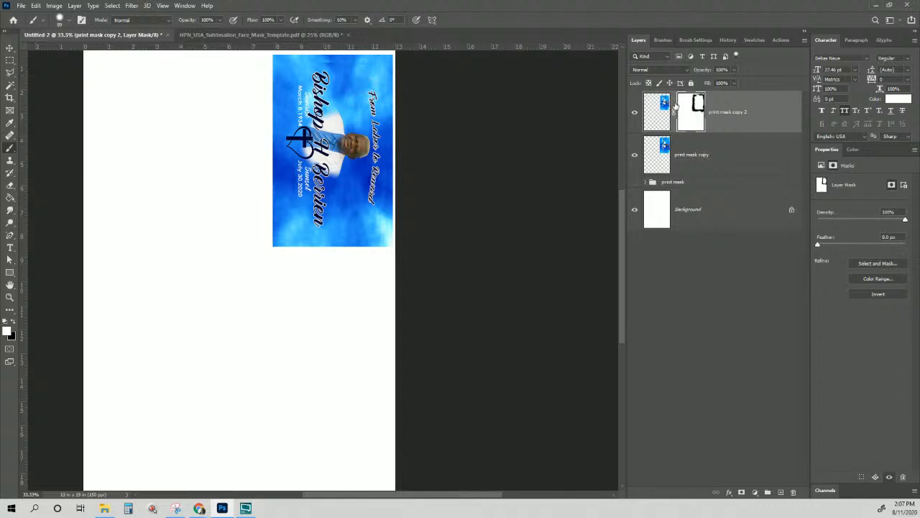
click(12, 322)
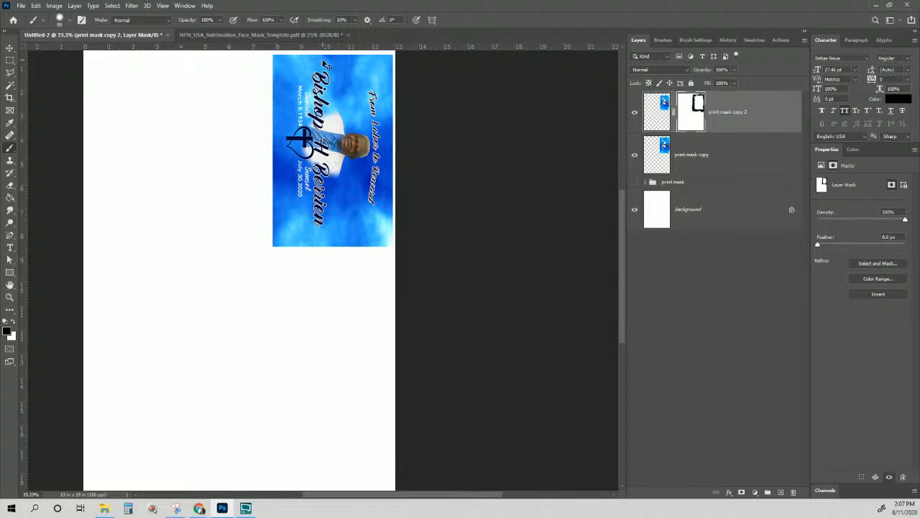
click(331, 66)
Target the duplicate's pixels and try the Clone Stamp on the stray marks above the name, sampling All Layers
click(660, 110)
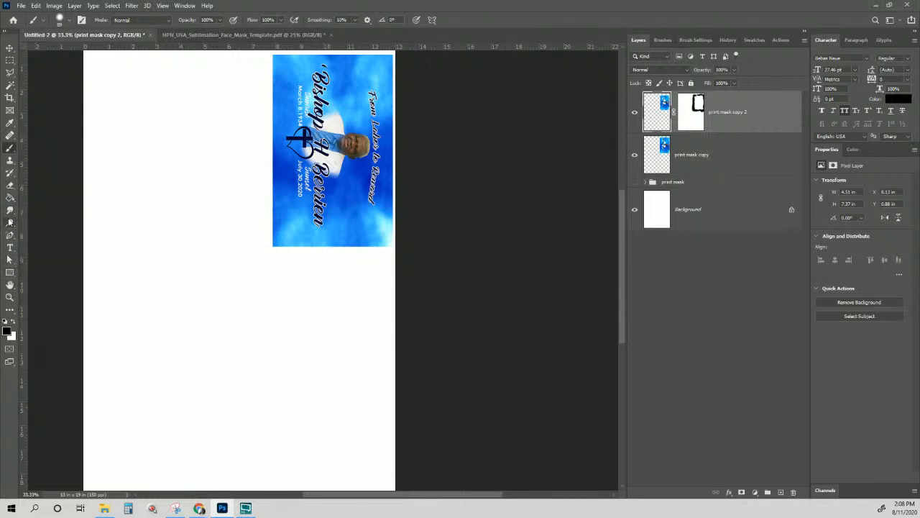
click(13, 162)
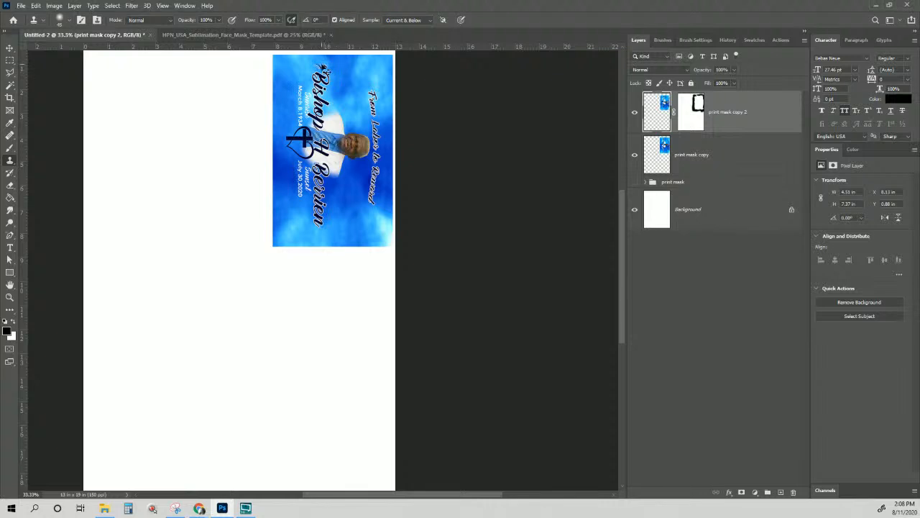
drag(323, 67, 330, 73)
click(402, 20)
click(397, 20)
click(399, 20)
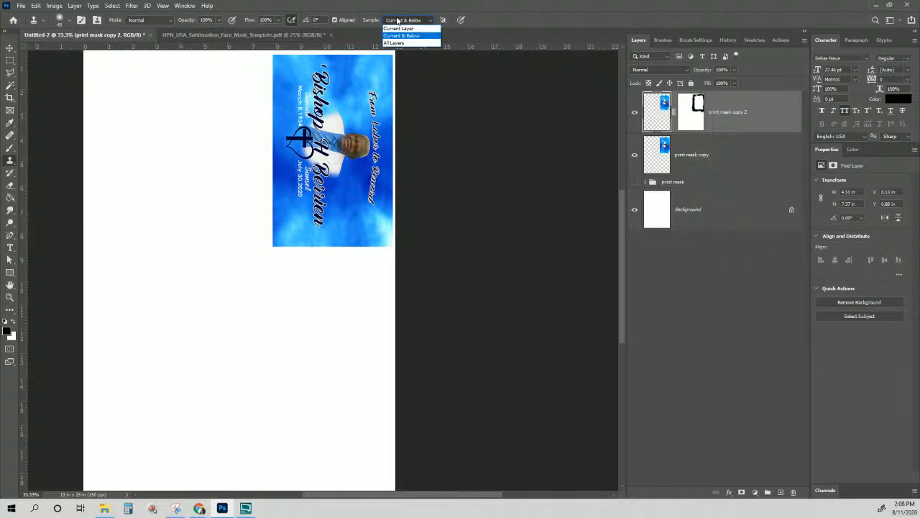
click(394, 43)
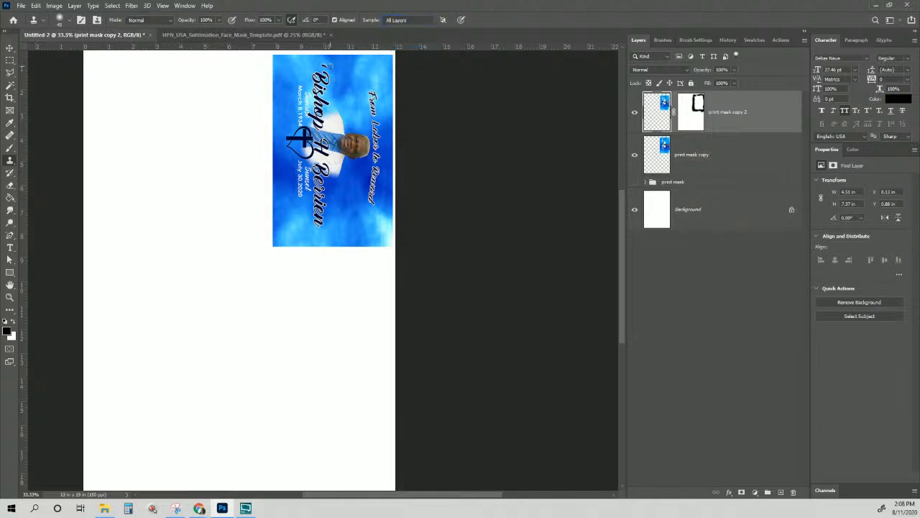
drag(329, 60, 324, 61)
drag(326, 66, 328, 67)
Add a new layer on top and clone blue cloud texture over the leftover marks near the design's upper edge
click(781, 492)
key(ctrl+plus)
key(ctrl+plus)
key(ctrl+plus)
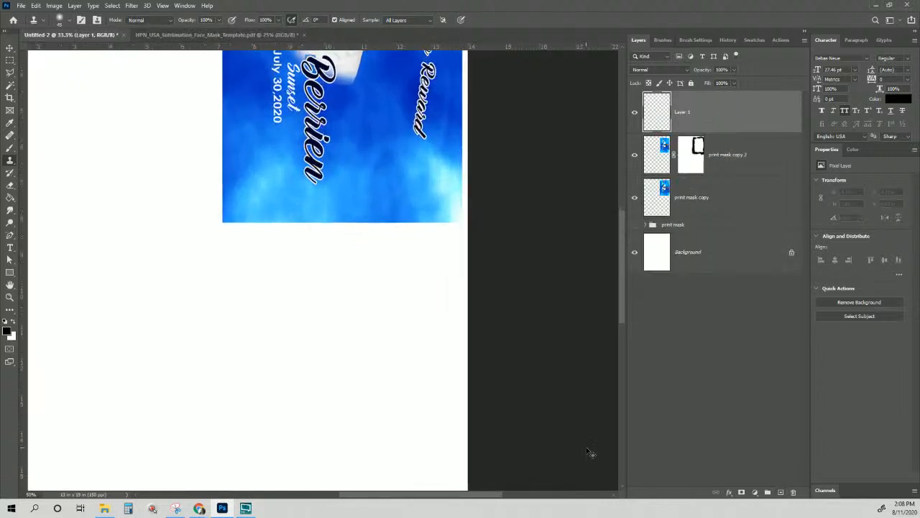
drag(343, 211, 318, 333)
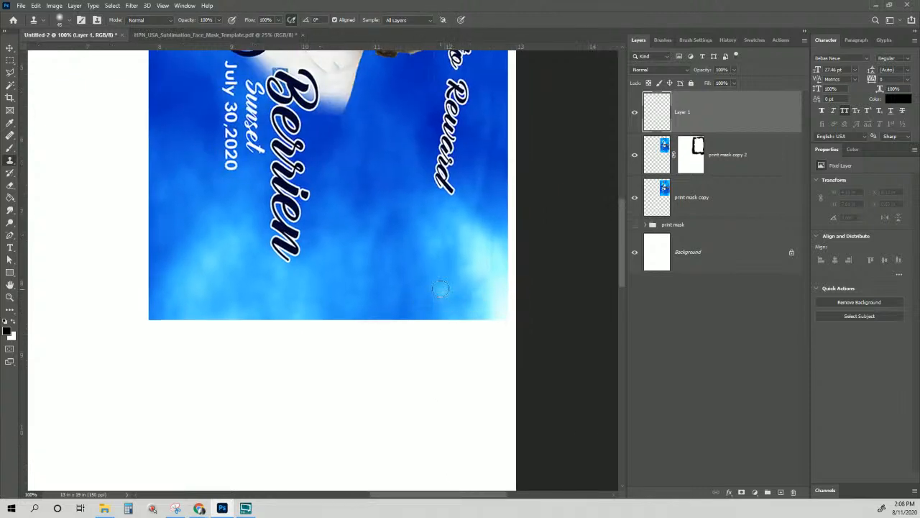
scroll(441, 283, up, 5)
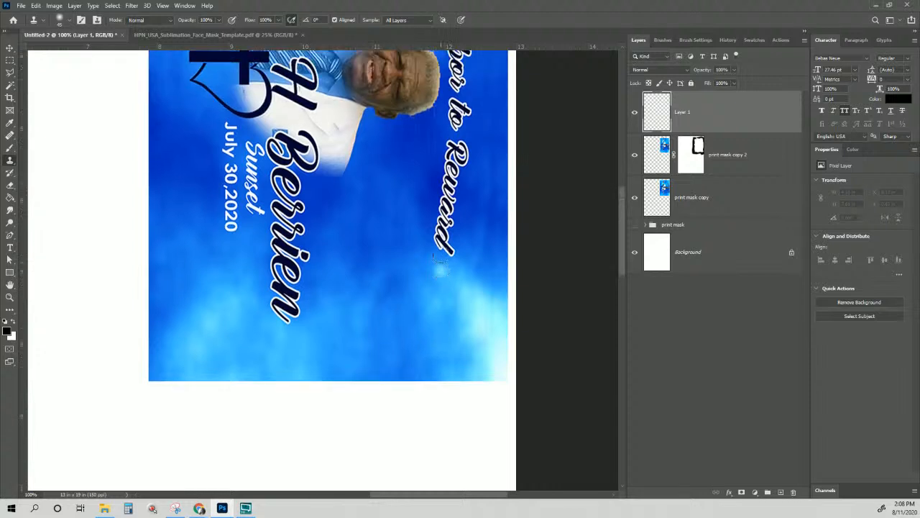
scroll(438, 254, up, 8)
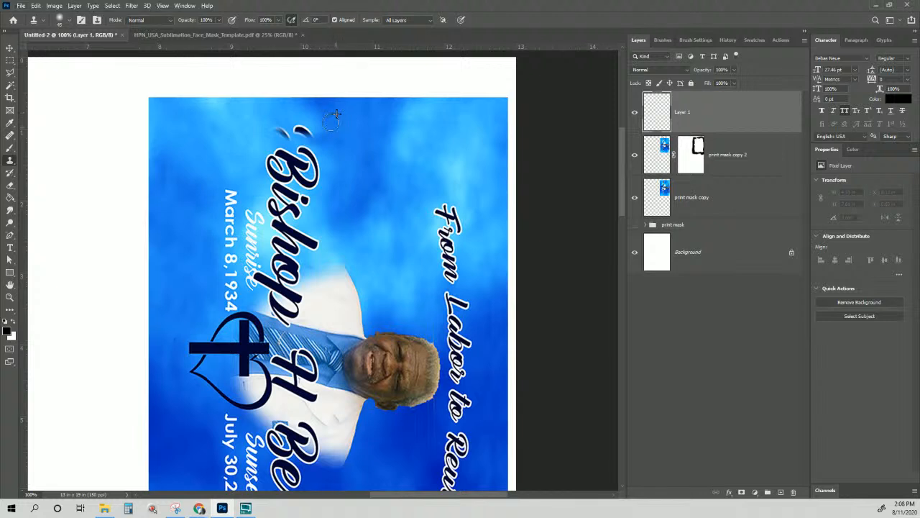
mouse_move(407, 117)
mouse_down()
mouse_move(393, 125)
mouse_move(410, 127)
mouse_up()
Sample the light clouds and clone them over the design's upper-right area and down its right edge beside "From Labor to Reward"
alt+click(399, 139)
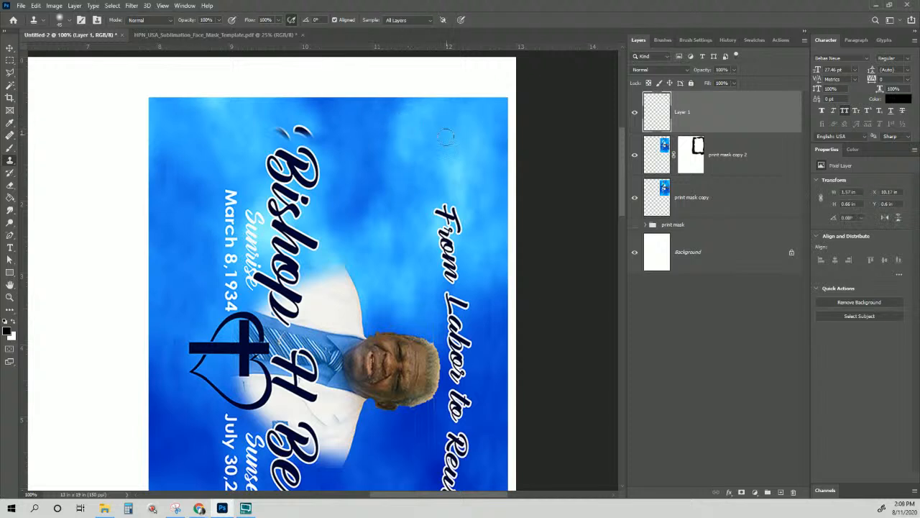
alt+click(405, 135)
drag(493, 115, 493, 171)
drag(480, 191, 501, 197)
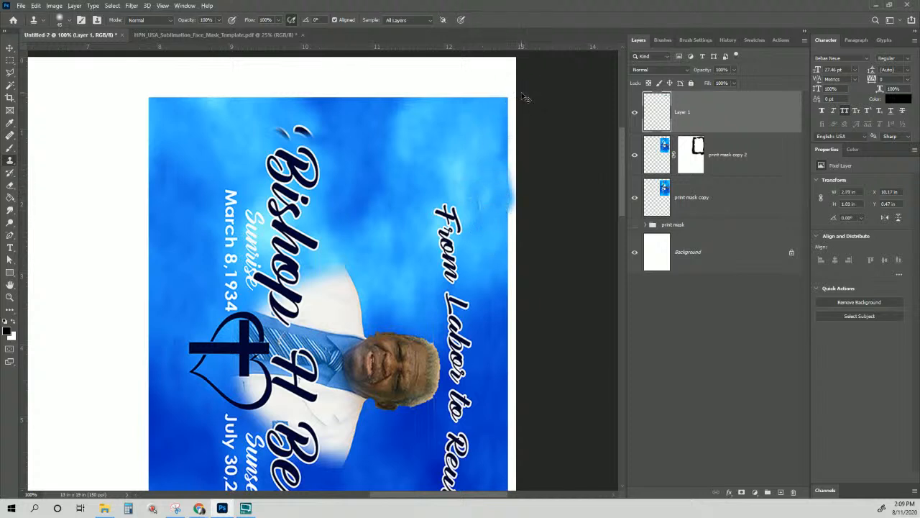
Target print mask copy 2's layer mask, try a touch-up stroke beside "Labor", and switch to the Brush with white as the foreground color
scroll(483, 210, down, 3)
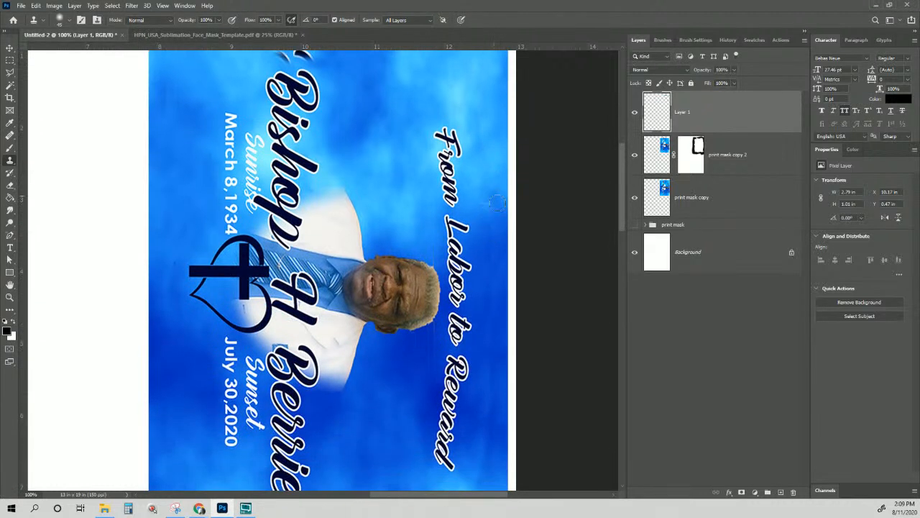
click(693, 157)
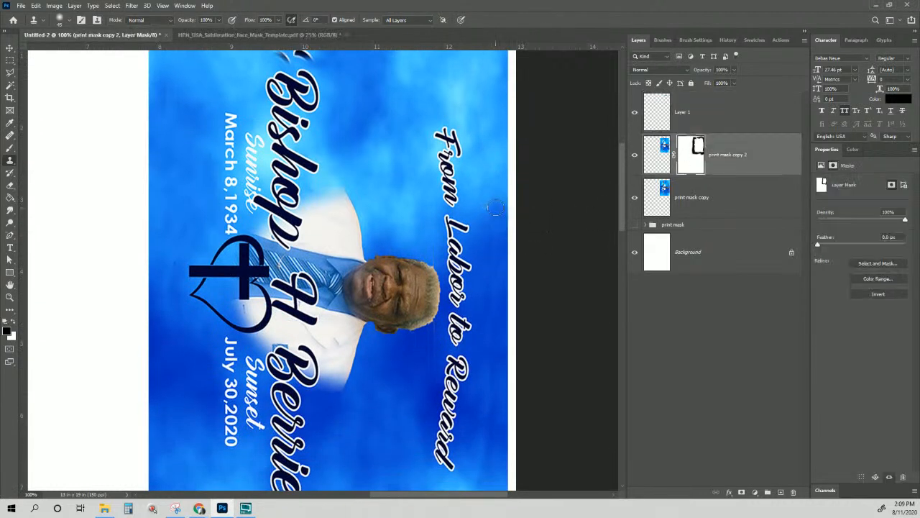
mouse_move(497, 232)
mouse_down()
mouse_move(494, 263)
mouse_move(499, 246)
mouse_up()
click(9, 152)
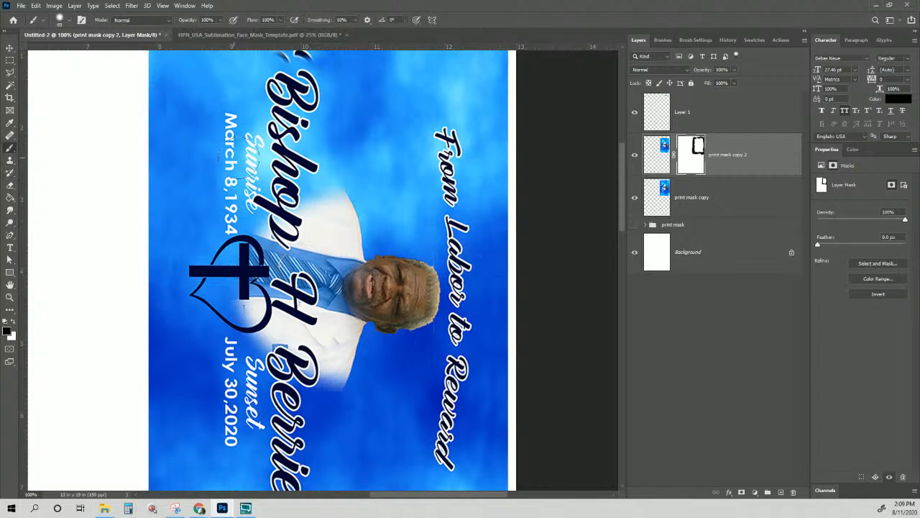
key(x)
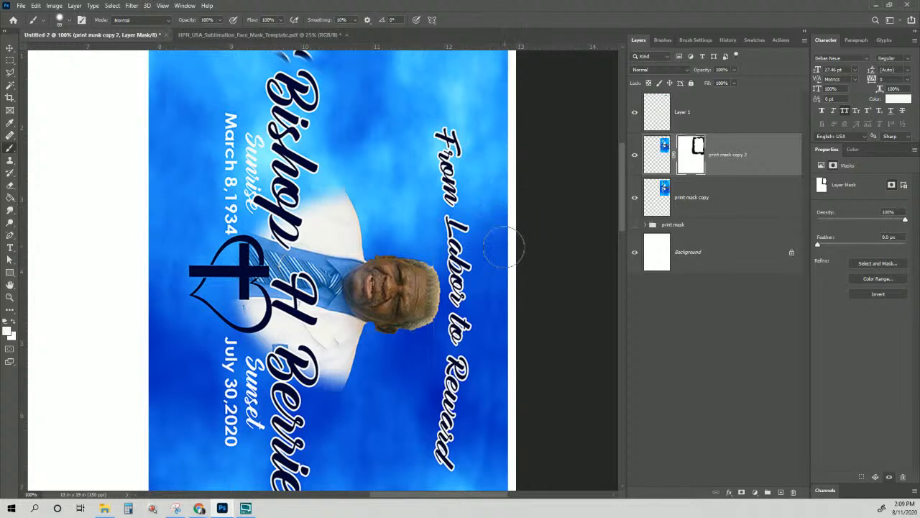
On Layer 1, sample the dark blue and paint it down the design's right edge beside "From Labor to Reward" with an enlarged brush
click(665, 120)
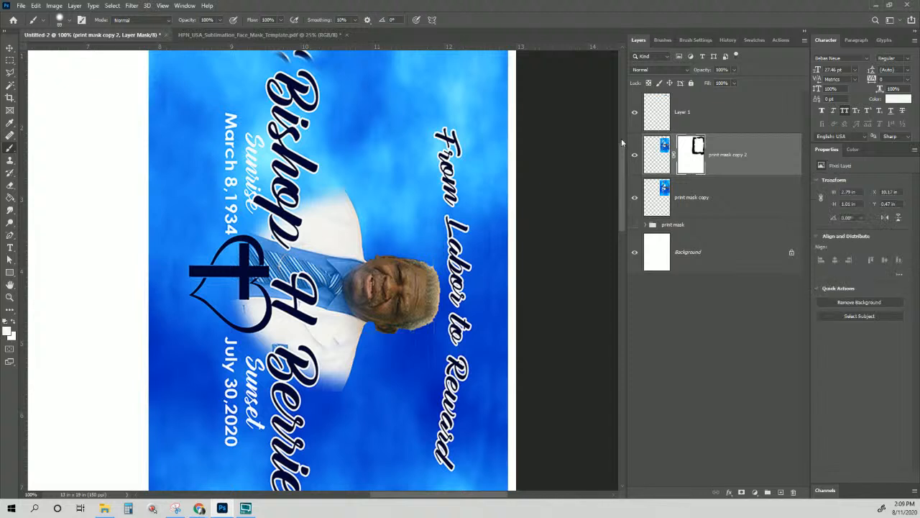
alt+click(492, 243)
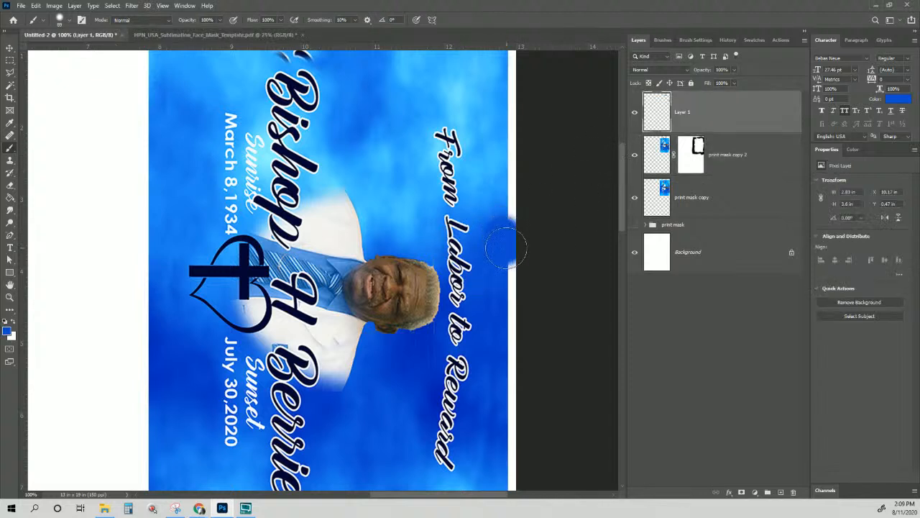
mouse_move(503, 232)
mouse_down()
mouse_move(512, 287)
mouse_move(496, 330)
mouse_move(507, 291)
mouse_move(499, 272)
mouse_move(510, 384)
mouse_up()
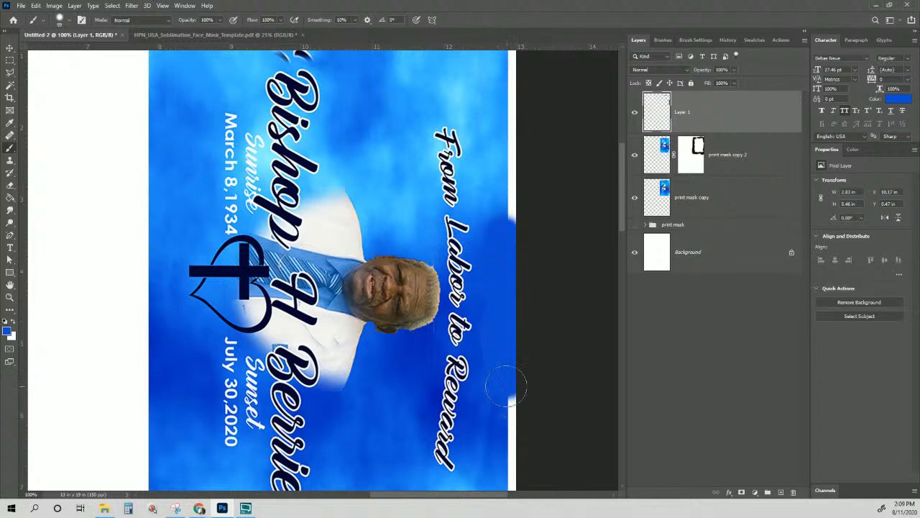
scroll(509, 384, down, 2)
scroll(508, 373, down, 1)
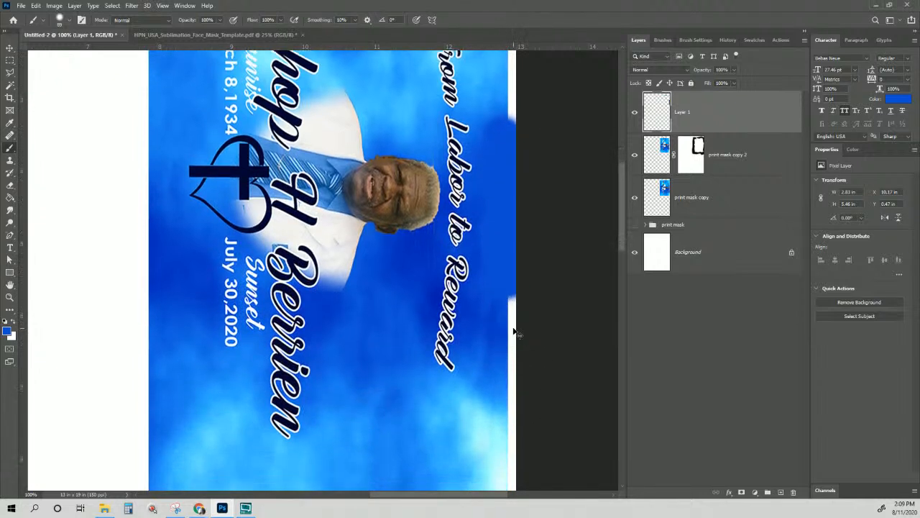
key(ctrl+minus)
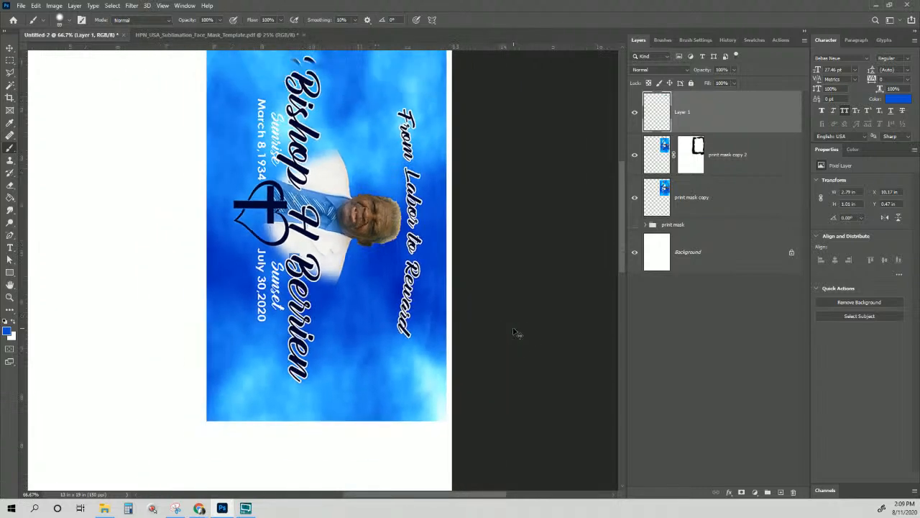
drag(284, 198, 308, 218)
drag(444, 189, 439, 360)
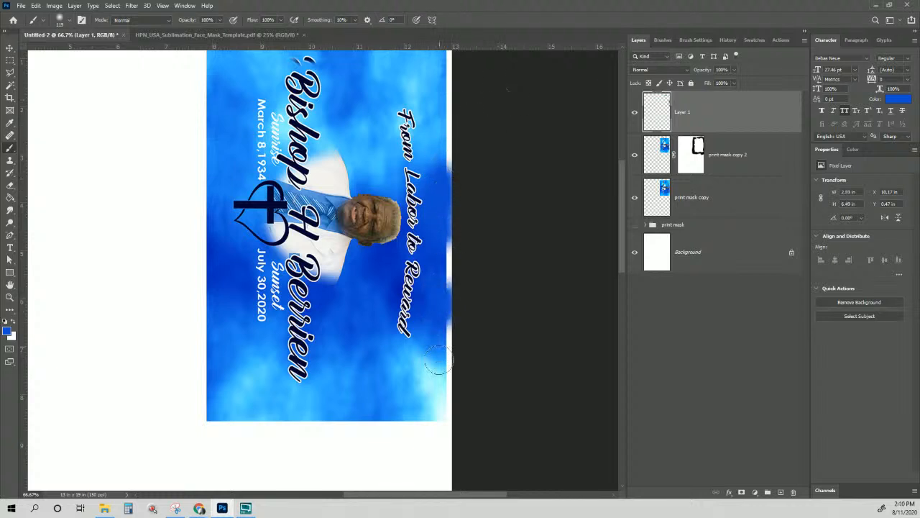
Sample the light cloud color and paint it over the design's lower-right corner and bottom edge
alt+click(447, 401)
mouse_move(447, 401)
mouse_down()
mouse_move(441, 363)
mouse_move(444, 404)
mouse_move(435, 418)
mouse_move(426, 415)
mouse_move(438, 417)
mouse_move(411, 416)
mouse_move(406, 396)
mouse_move(401, 430)
mouse_up()
alt+click(404, 398)
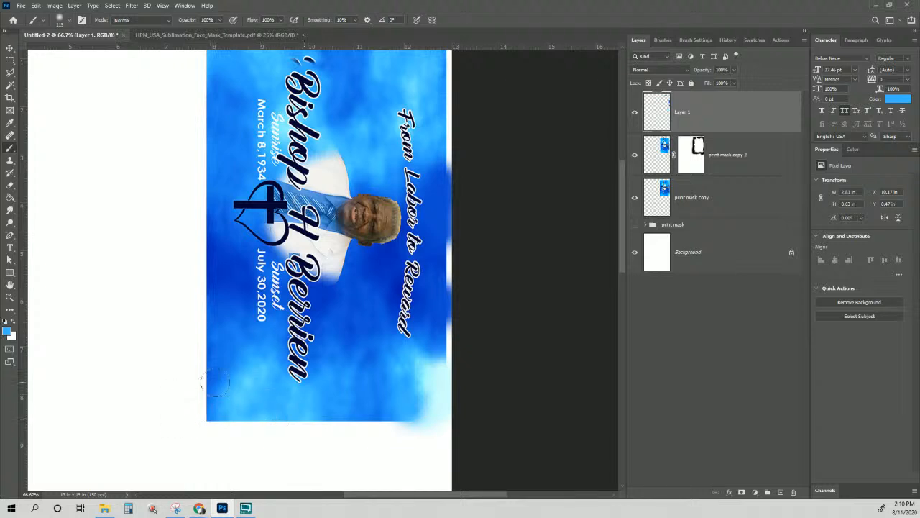
Paint sampled blues over the design's left edge in several spots and light blue along its top edge near the right corner
scroll(253, 386, up, 2)
scroll(253, 386, up, 4)
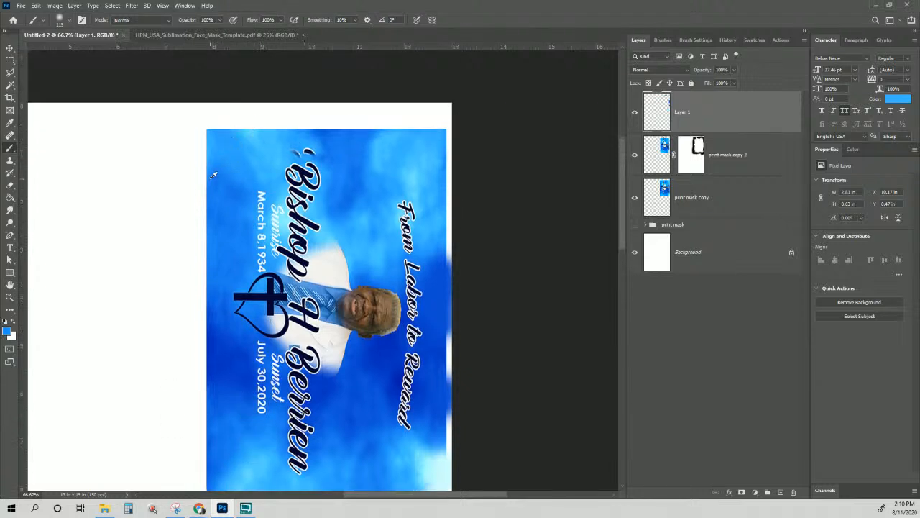
drag(219, 184, 223, 183)
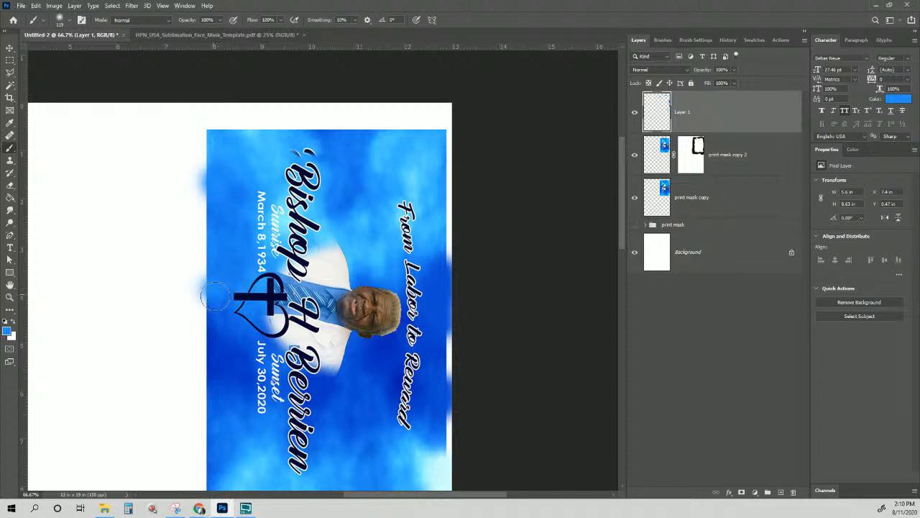
scroll(222, 406, down, 2)
scroll(221, 412, down, 1)
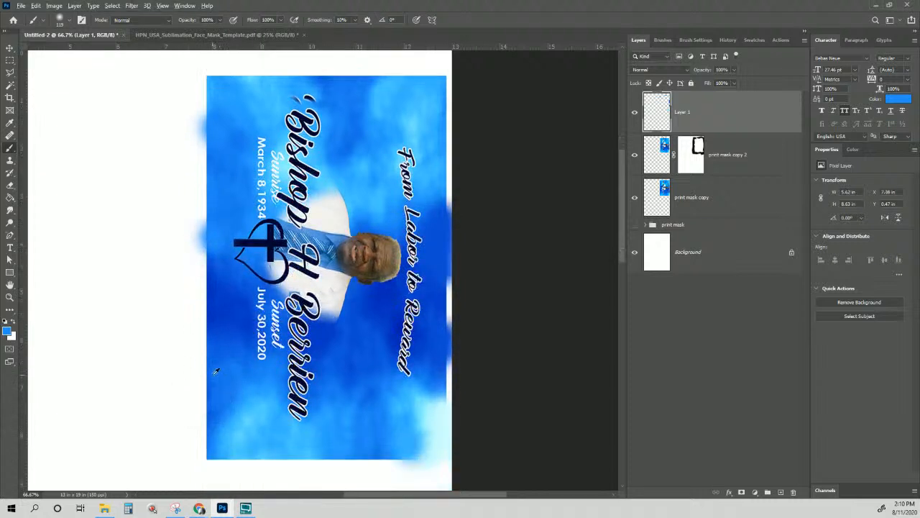
alt+click(224, 378)
drag(217, 370, 217, 433)
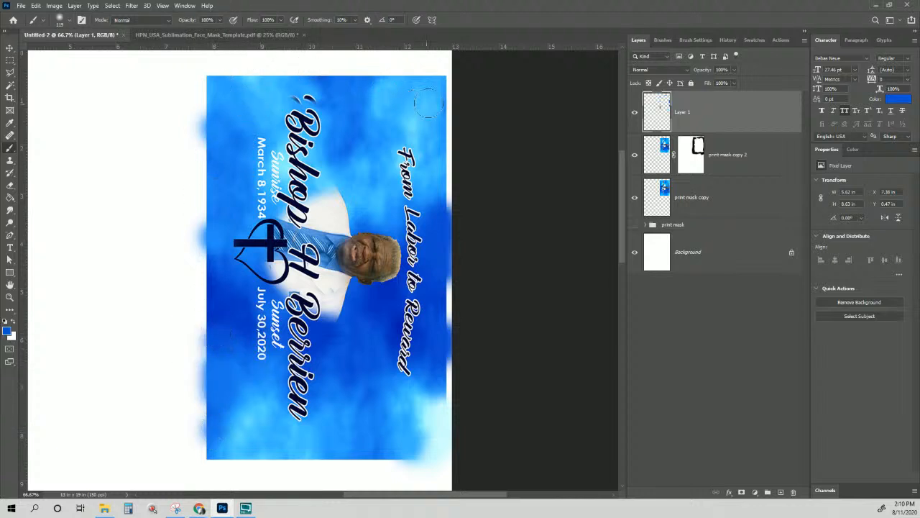
alt+click(408, 94)
mouse_move(406, 87)
mouse_down()
mouse_move(401, 81)
mouse_move(414, 92)
mouse_up()
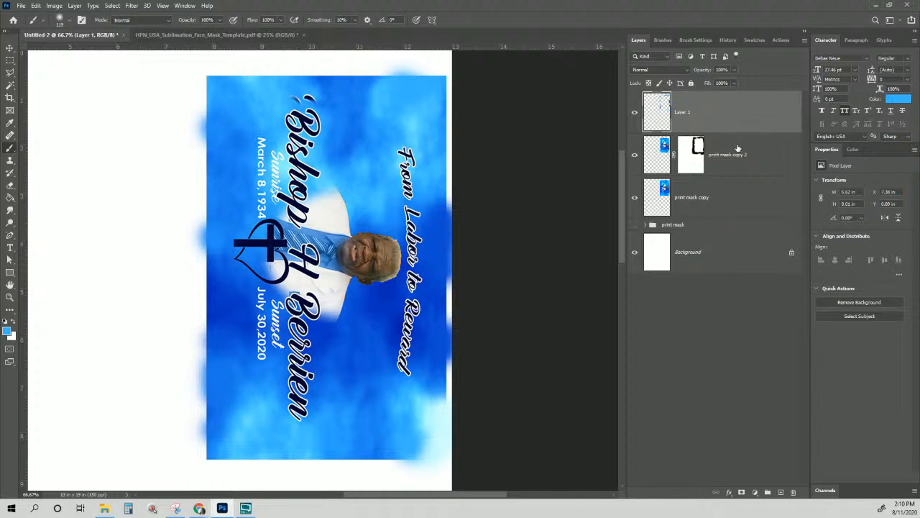
Clip Layer 1 and print mask copy 2 to the print mask copy layer with a clipping mask
right_click(735, 110)
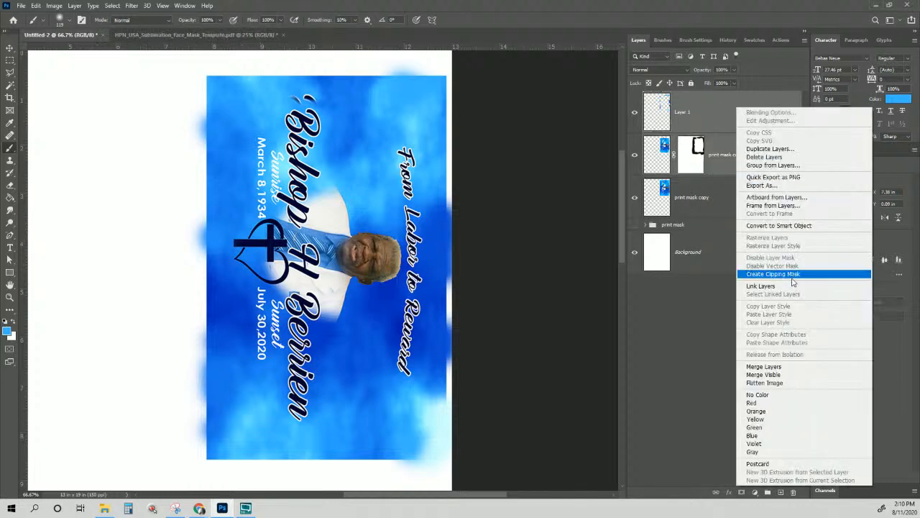
click(770, 274)
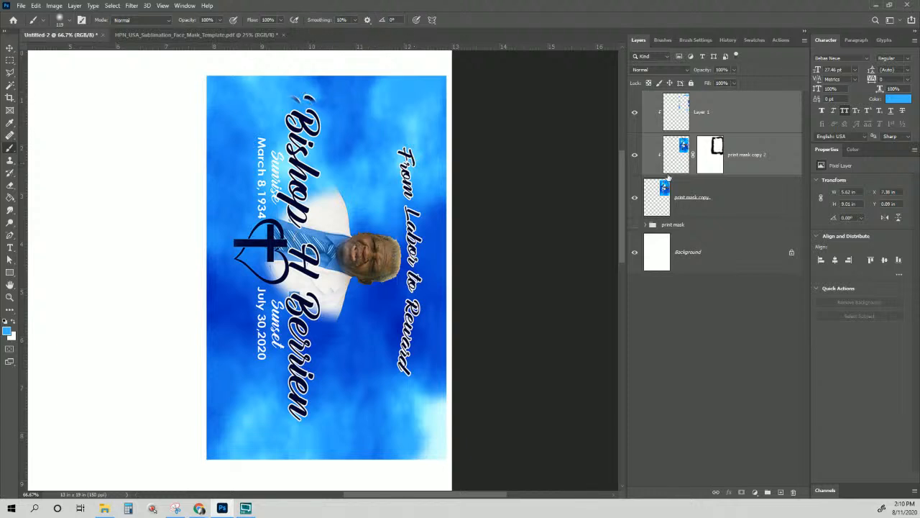
On Layer 1, sample the nearby blues and paint over the leftover stray marks above the name
click(665, 123)
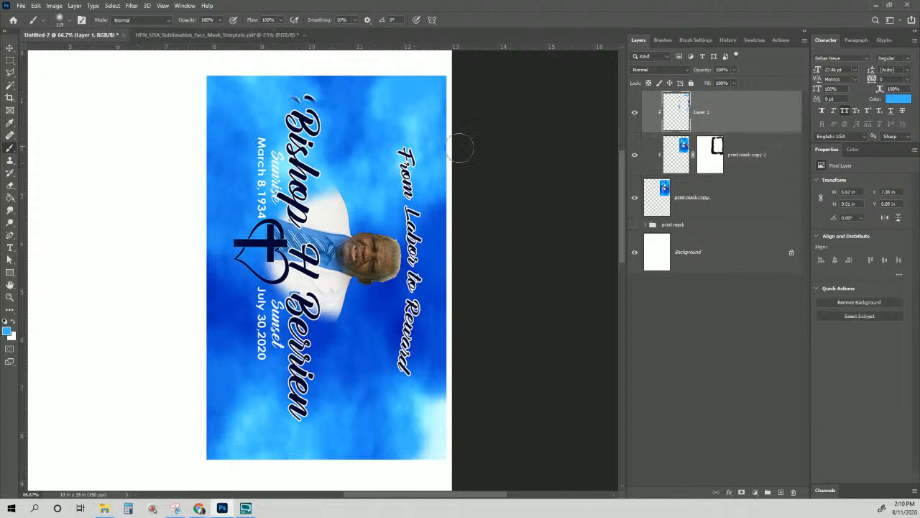
alt+click(303, 87)
mouse_move(293, 93)
mouse_down()
mouse_move(321, 88)
mouse_move(305, 65)
mouse_move(324, 80)
mouse_move(309, 71)
mouse_move(314, 87)
mouse_up()
alt+click(342, 98)
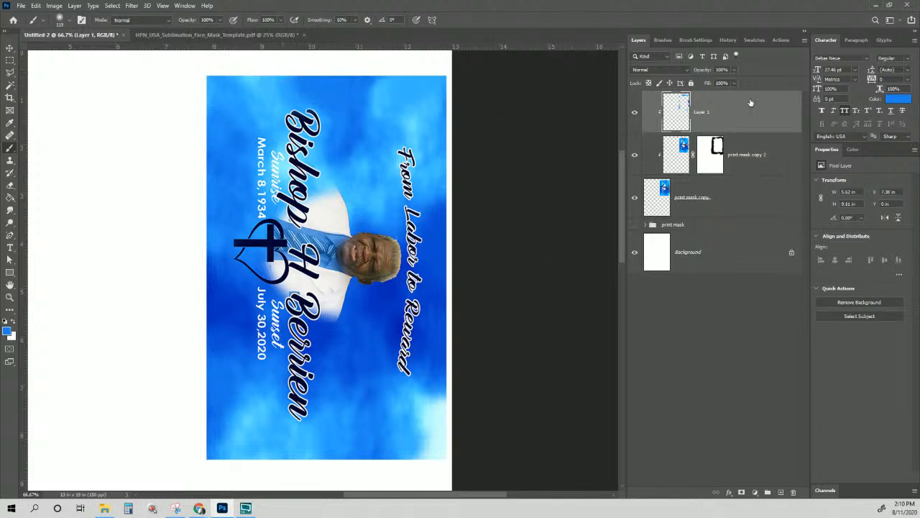
Merge Layer 1, print mask copy 2 and print mask copy into a single layer
shift+click(746, 194)
right_click(746, 194)
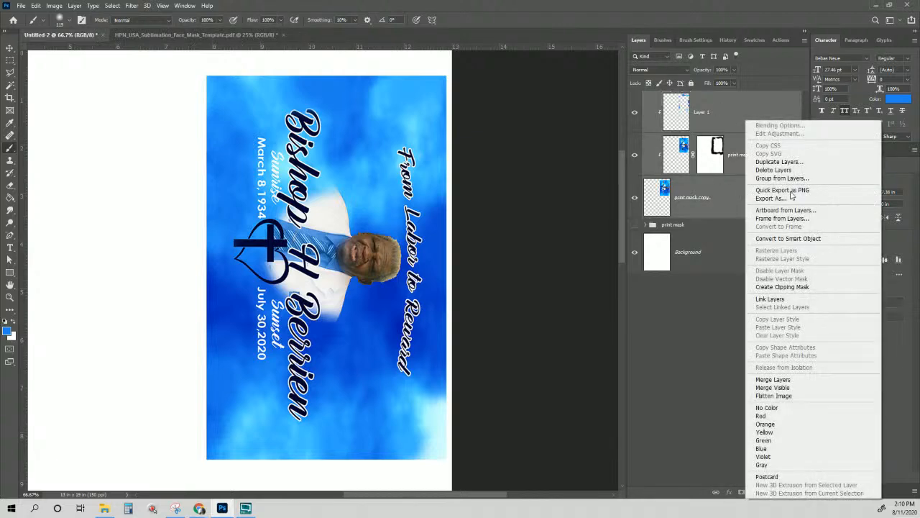
click(783, 380)
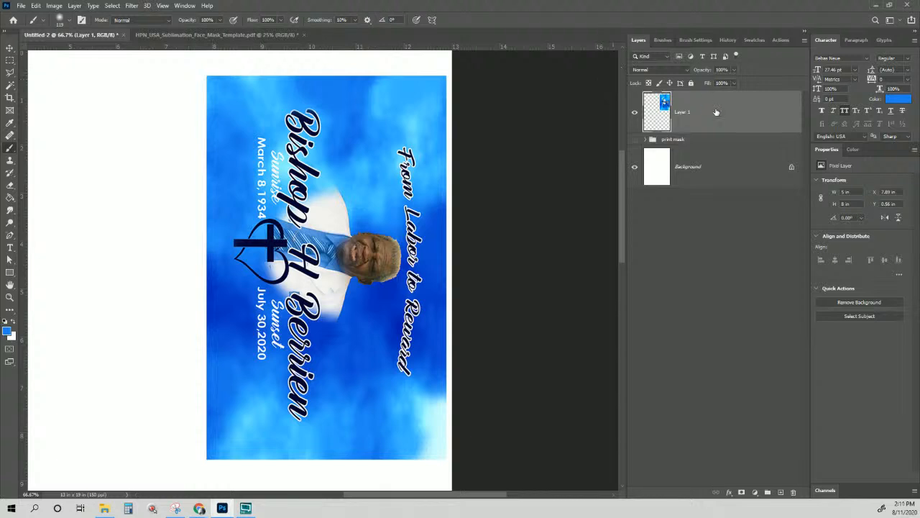
Check the merged design's dimensions and placement on the page with Free Transform, and close it without resizing
key(ctrl+t)
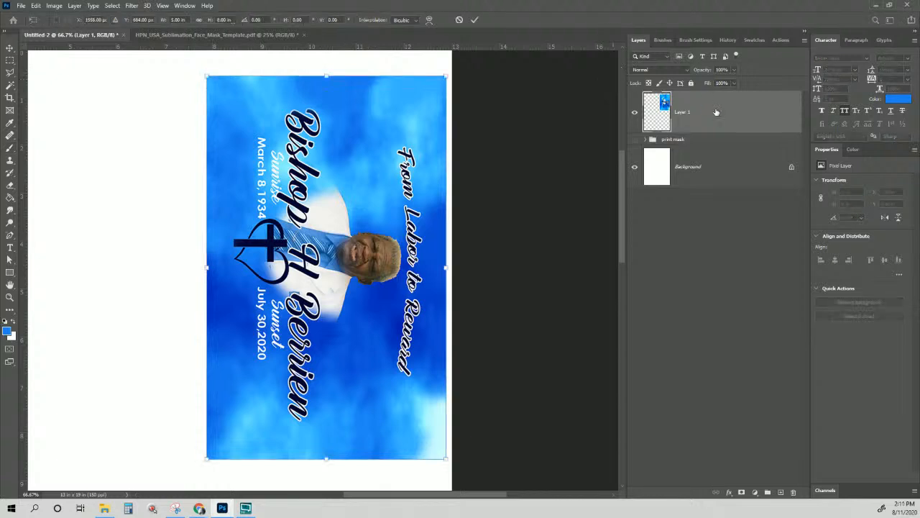
key(ctrl+minus)
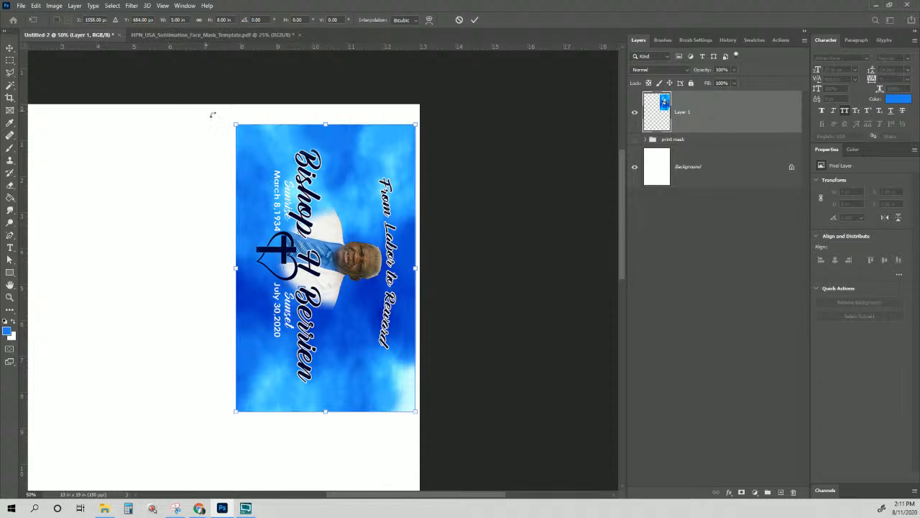
key(ctrl+minus)
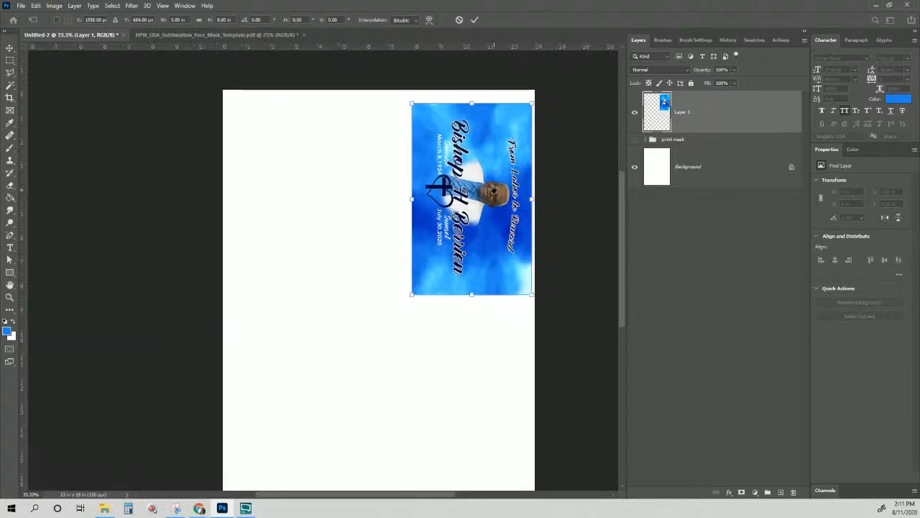
drag(493, 189, 463, 176)
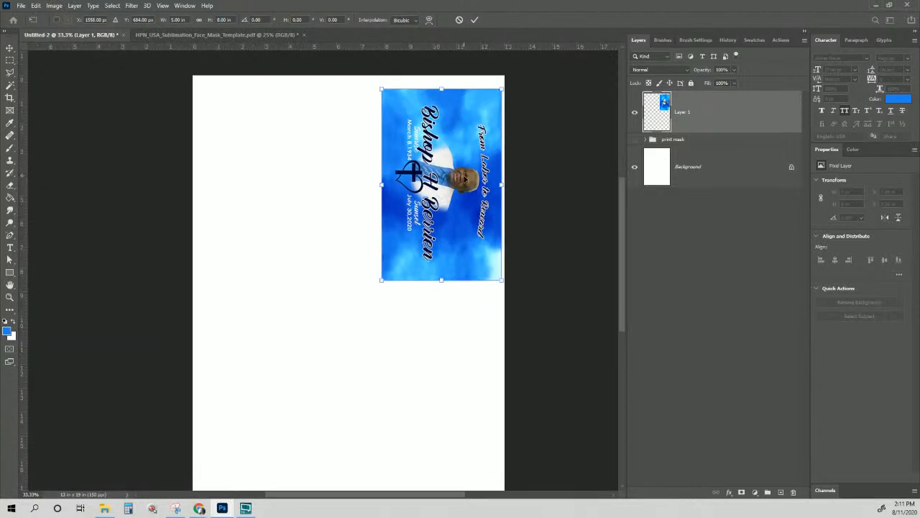
key(Return)
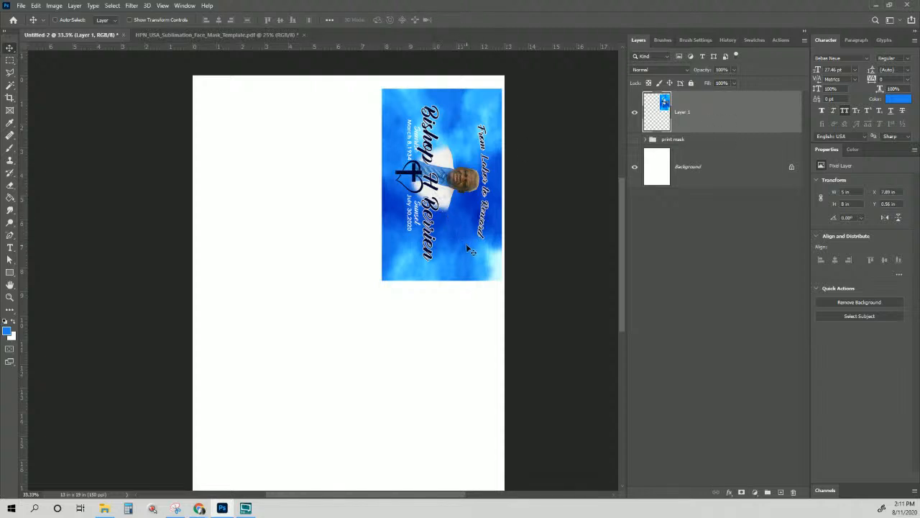
Duplicate the mask design to its left, and duplicate the pair below to fill the page with four masks
drag(467, 248, 347, 243)
scroll(353, 267, down, 3)
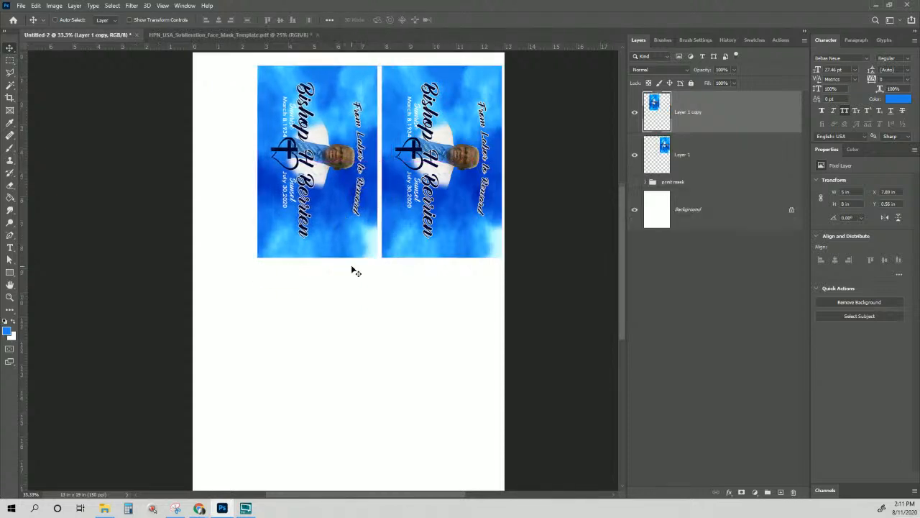
shift+click(662, 148)
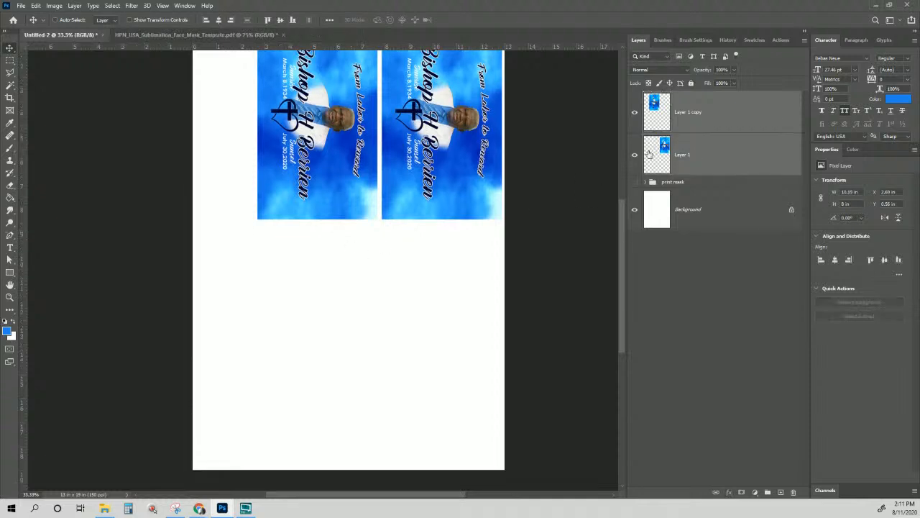
drag(447, 144, 444, 332)
Select all four mask designs and move them together toward the page center, to about X 1.67 in, Y 1.12 in
click(705, 117)
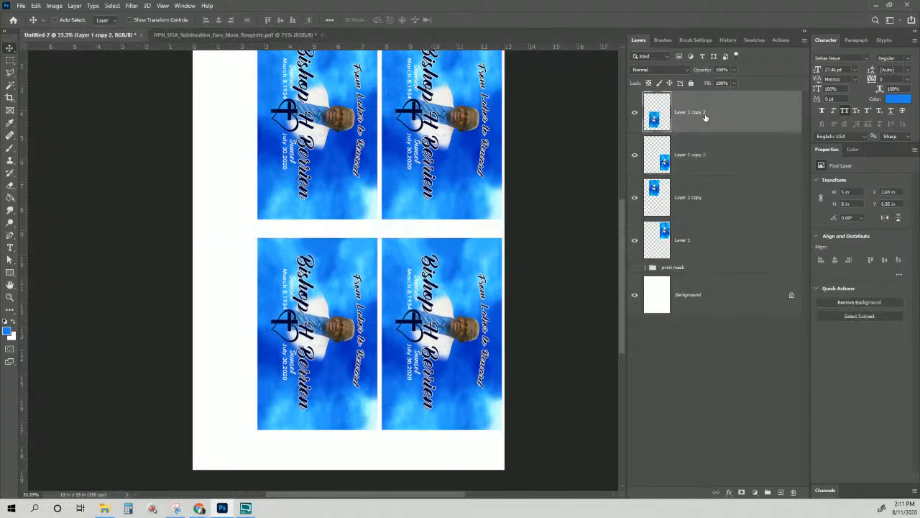
shift+click(723, 234)
drag(471, 295, 445, 300)
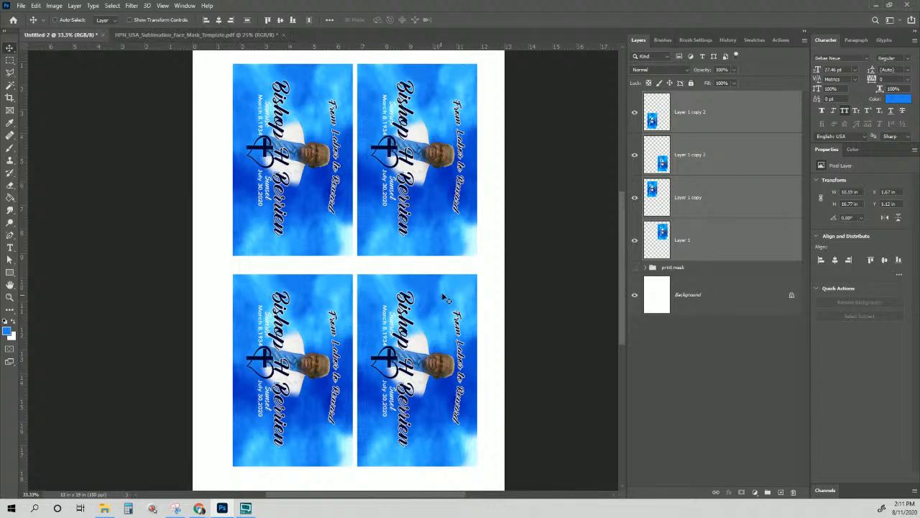
click(690, 123)
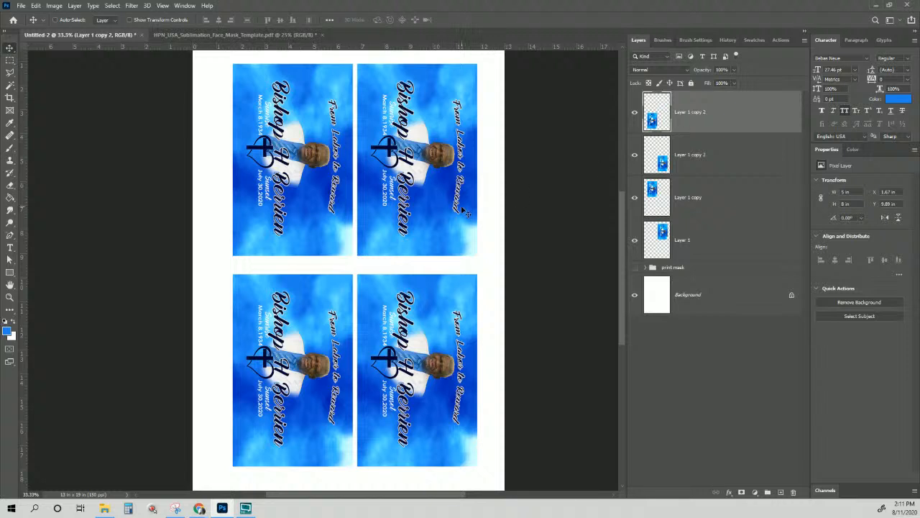
click(695, 139)
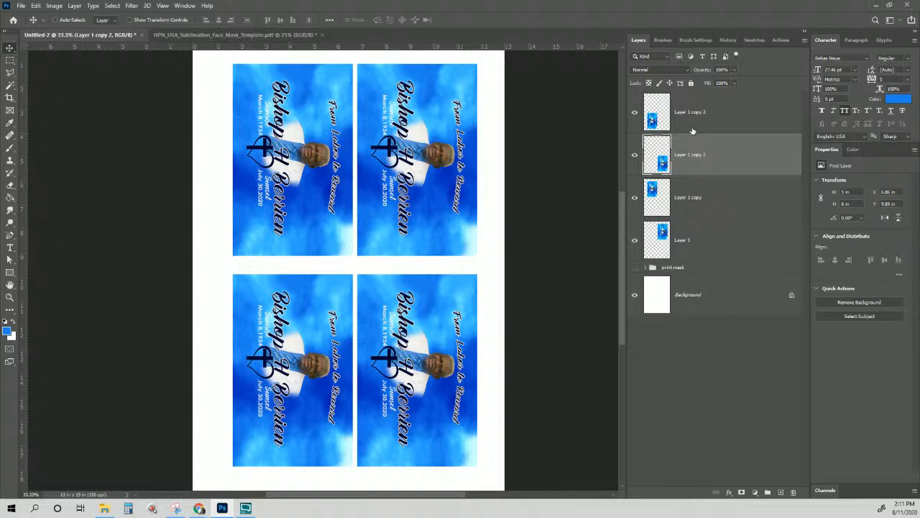
click(694, 126)
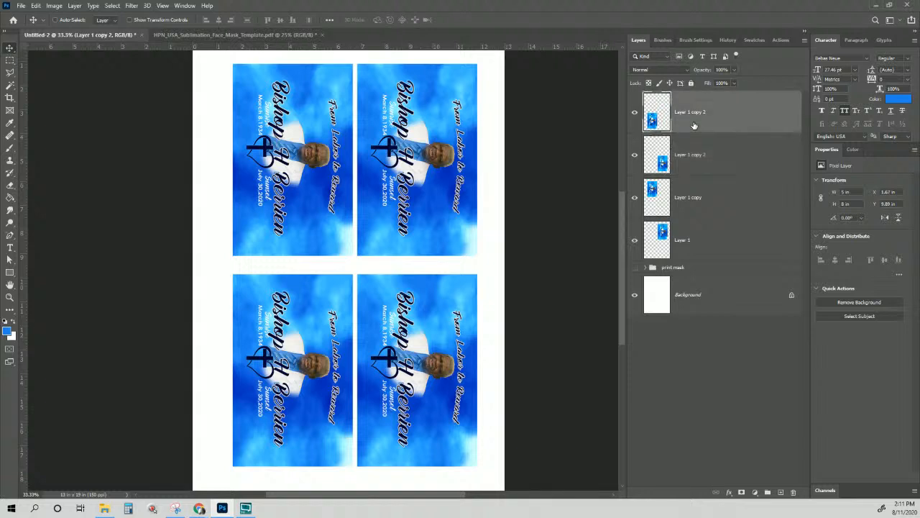
click(698, 151)
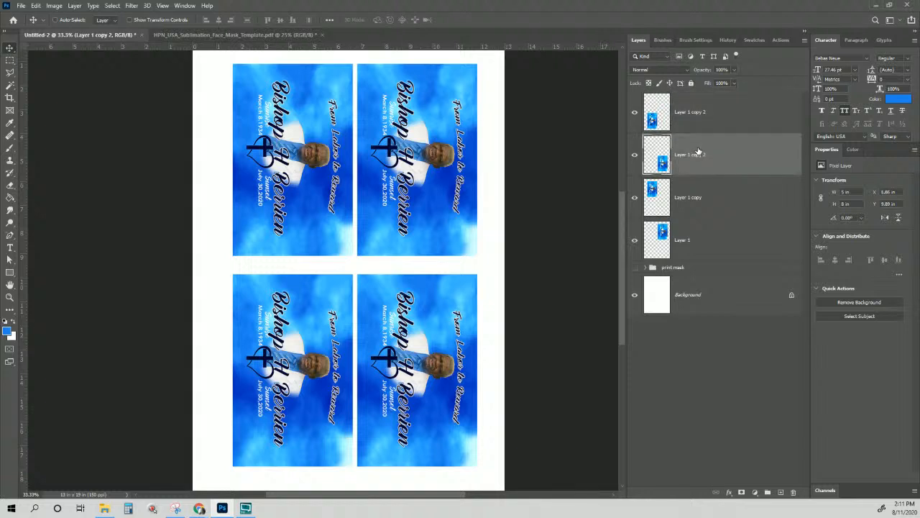
Nudge the lower-right mask toward the lower-left one to X 6.7 in, leaving only a thin gap between them
click(695, 129)
click(702, 154)
key(Left)
key(Left)
key(Left)
key(Left)
key(Left)
key(Left)
key(Left)
key(Left)
key(Left)
key(Left)
key(Left)
key(Left)
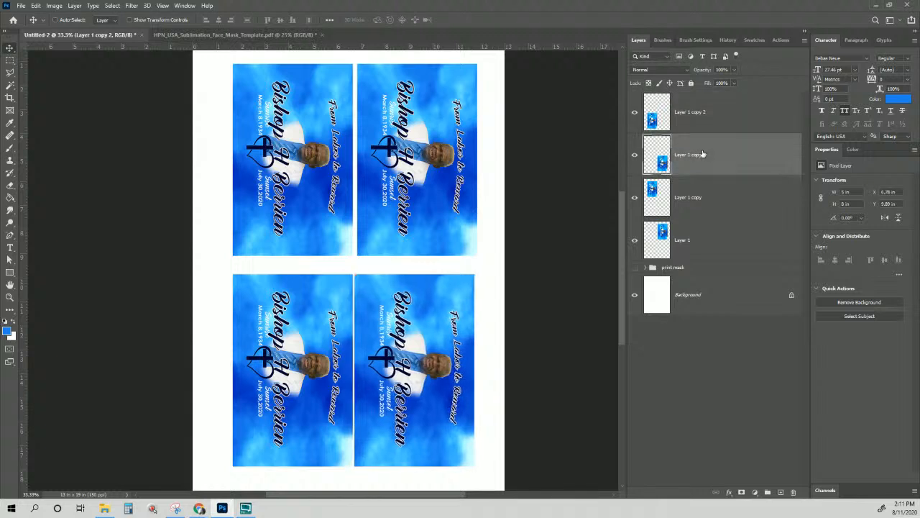
key(Left)
key(Left)
key(Left)
key(Left)
key(Left)
key(Left)
key(Left)
key(Left)
key(Left)
key(Left)
key(Left)
key(Left)
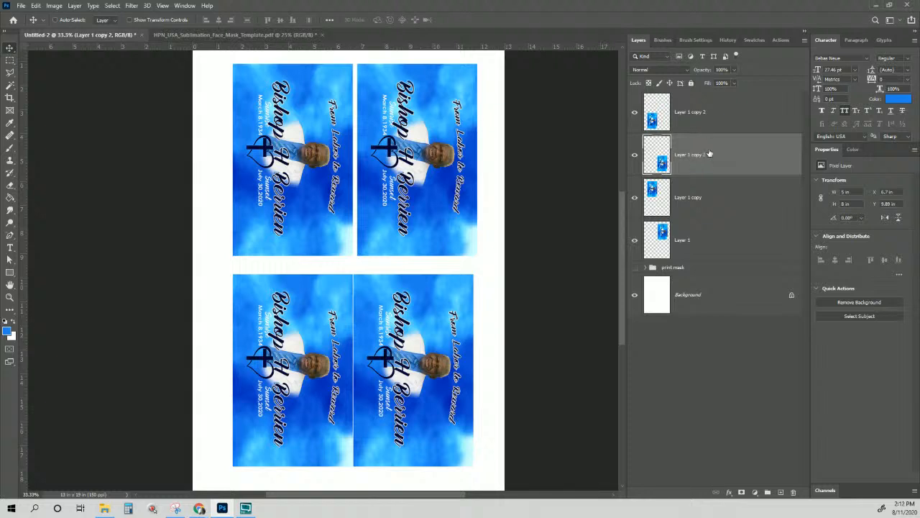
Delete the two upper masks, Layer 1 and Layer 1 copy, keeping only the closely spaced lower pair
click(709, 117)
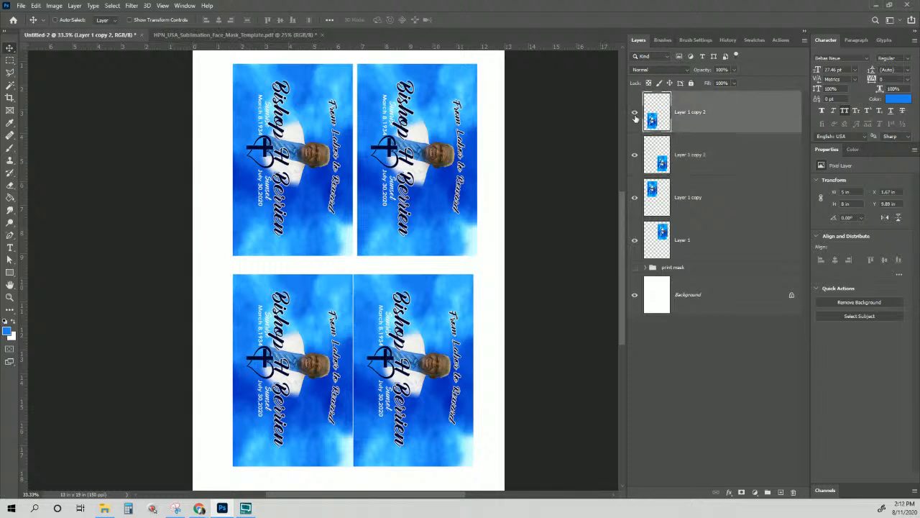
click(713, 233)
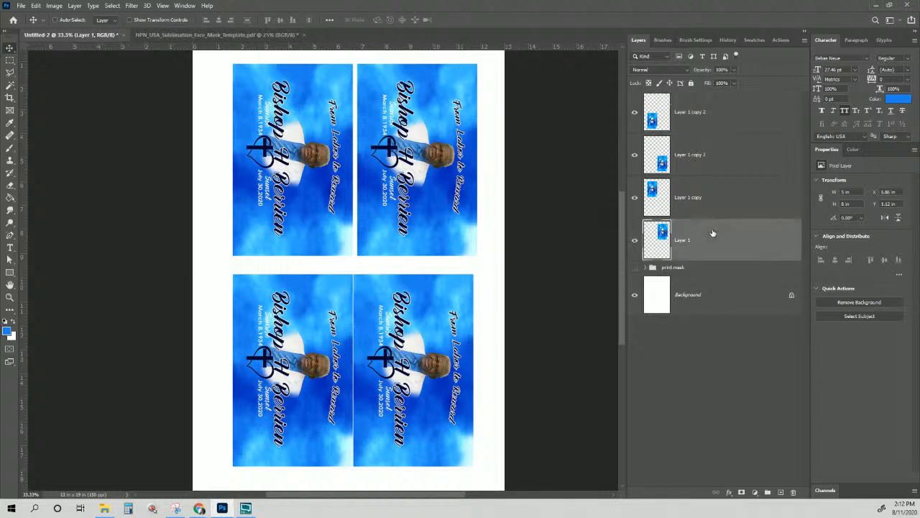
key(Delete)
click(714, 152)
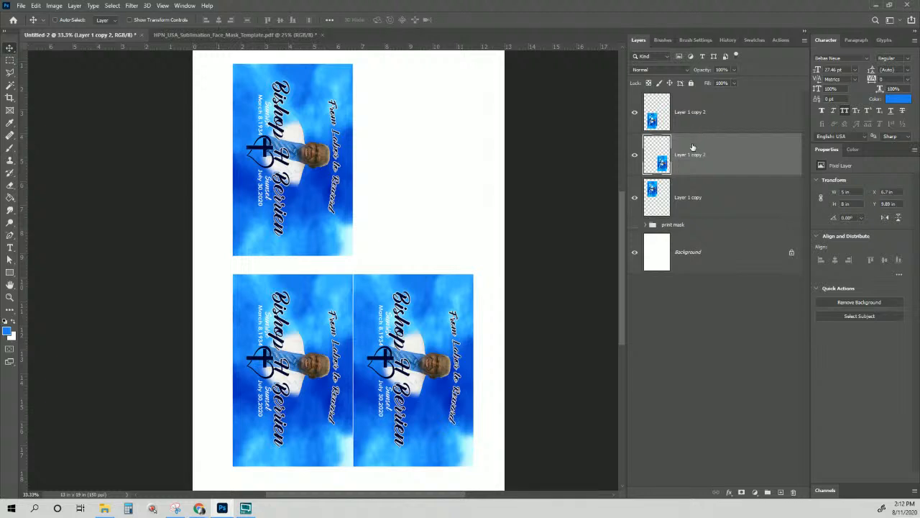
click(696, 180)
key(Delete)
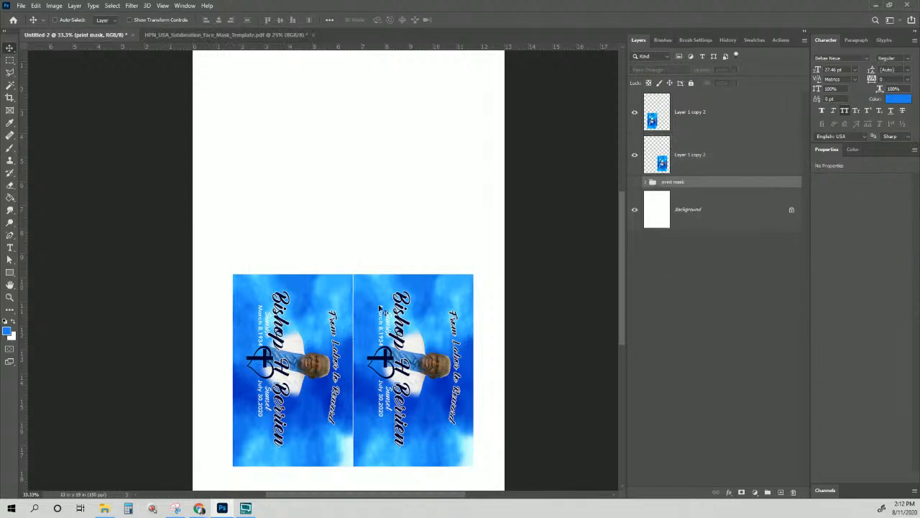
Duplicate the lower pair of masks directly above it, at about X 1.67 in, Y 1.85 in, with a thin gap between rows
click(695, 120)
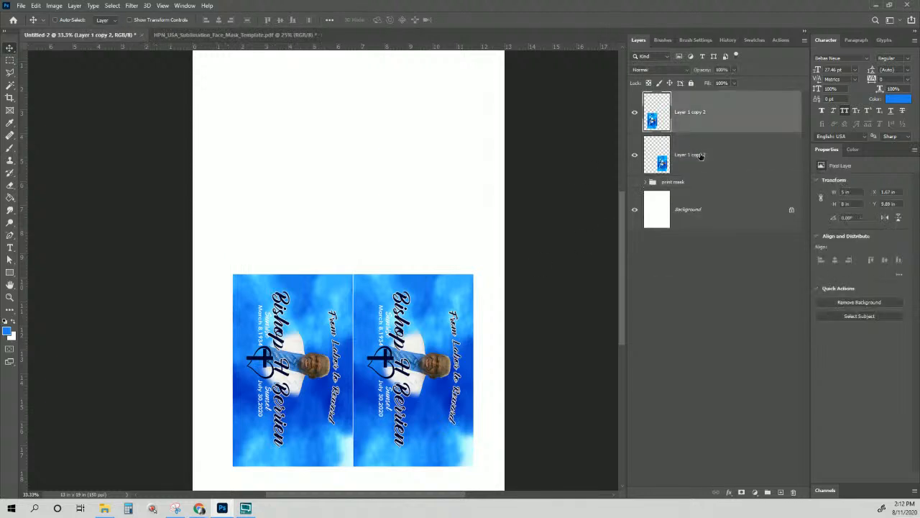
shift+click(701, 155)
drag(422, 429, 417, 244)
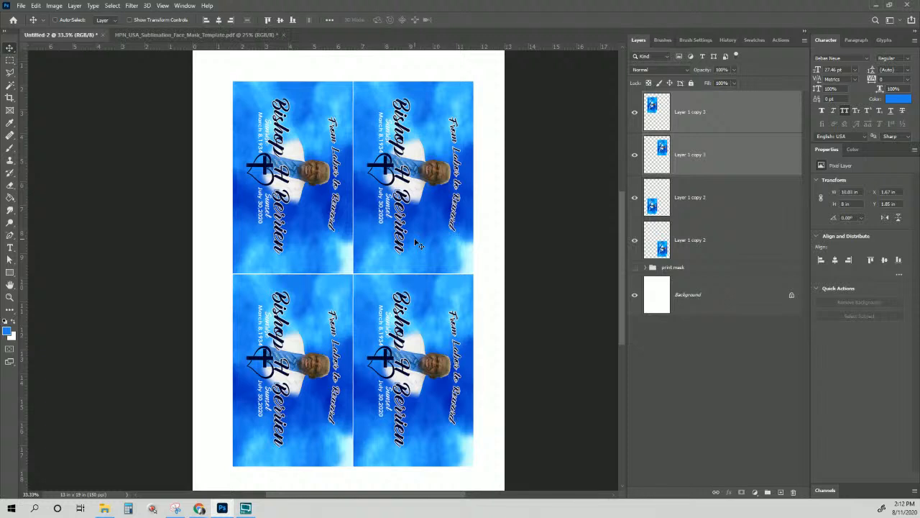
Save the layout in the Client files folder as a Photoshop file named with the client's name plus "13x19 mask gang sheet"
click(20, 6)
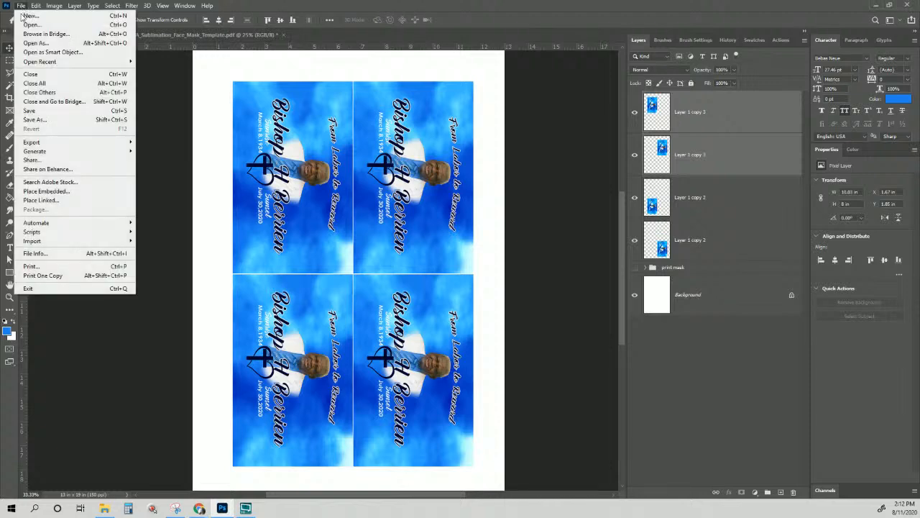
click(51, 121)
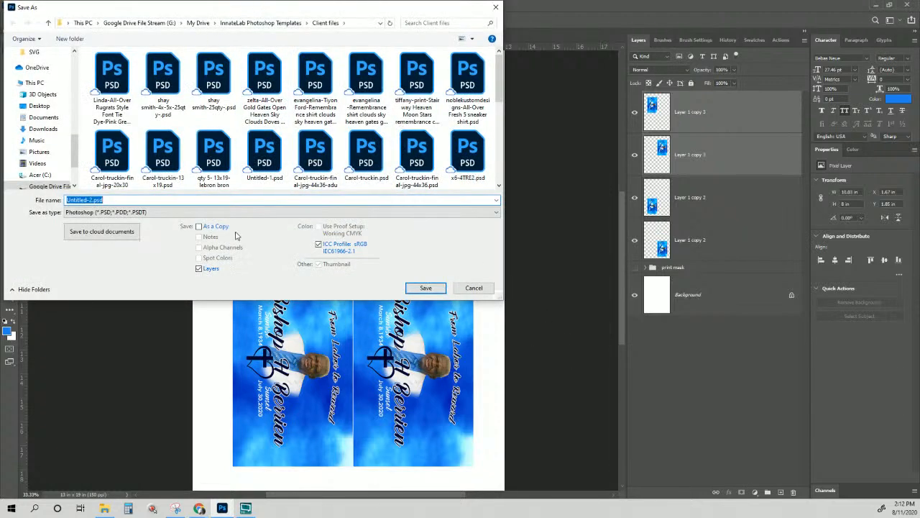
text(jermond 13x19 mask gang sheet)
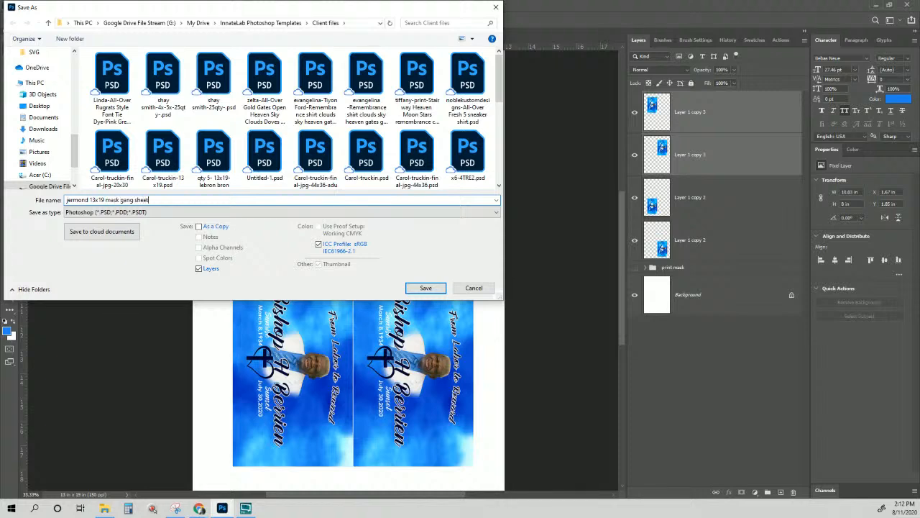
key(Return)
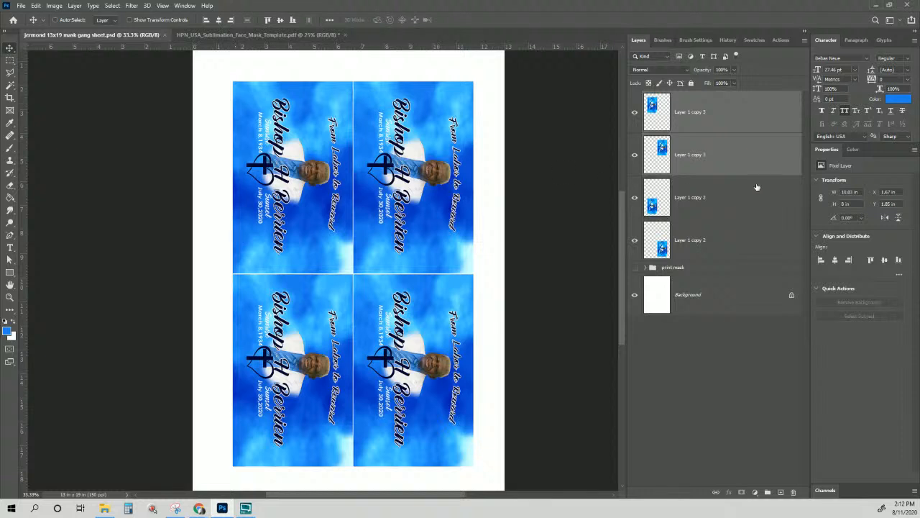
Save a JPEG copy of the mask gang sheet under the same name in the Client files folder
click(715, 106)
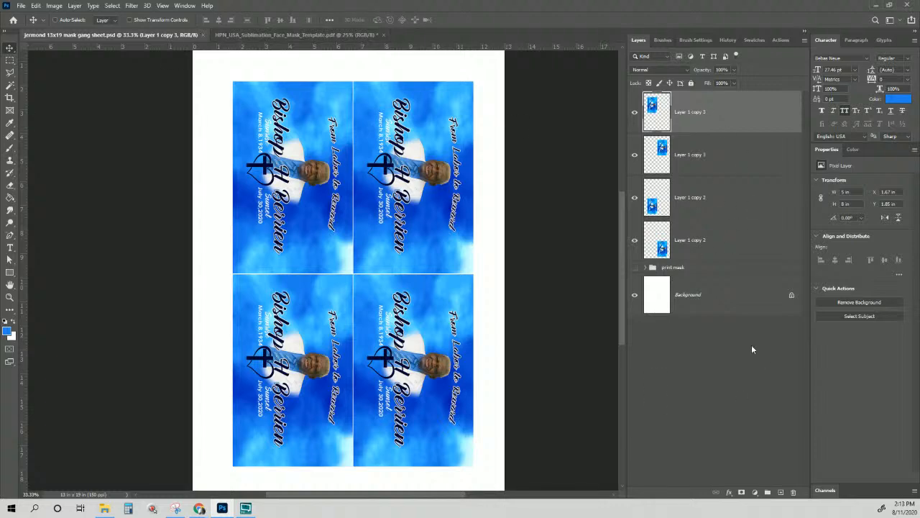
click(24, 7)
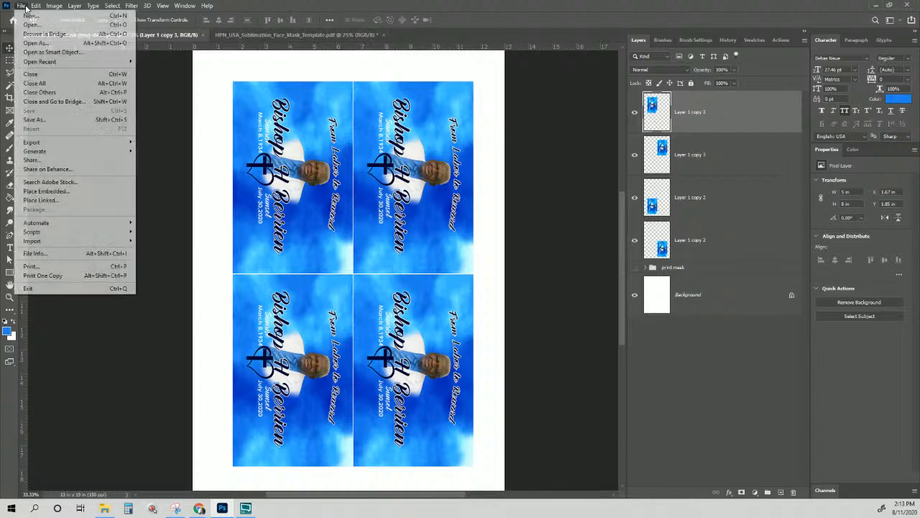
click(59, 119)
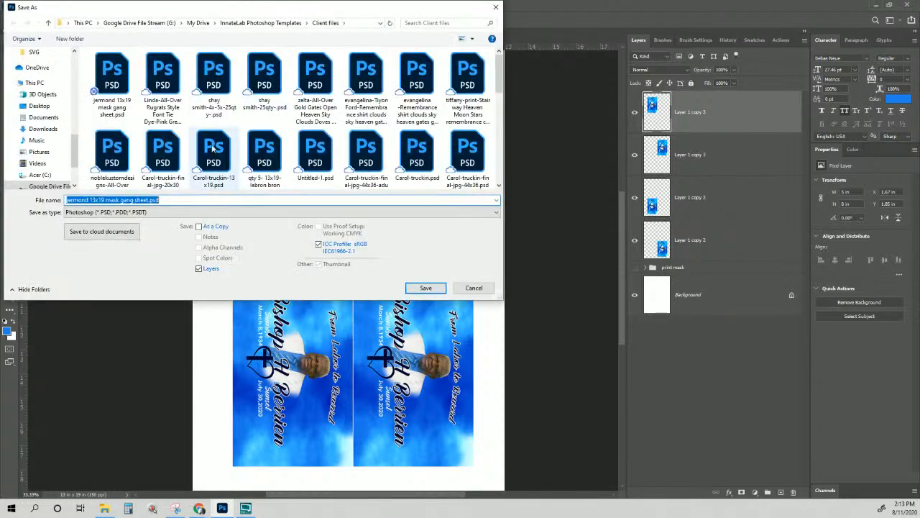
click(165, 212)
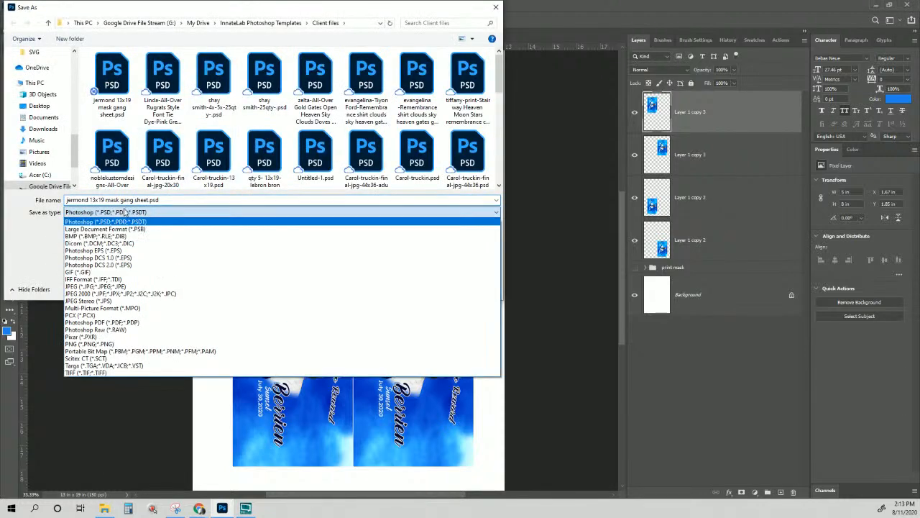
click(102, 286)
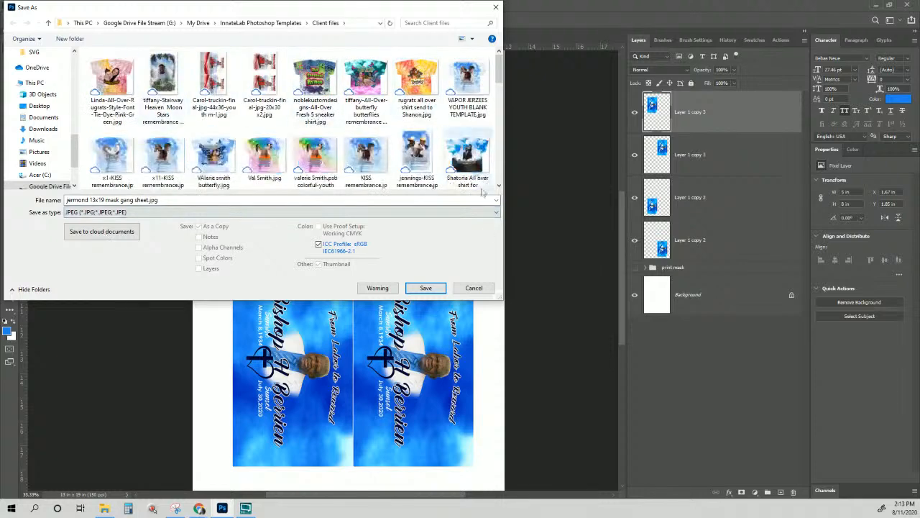
click(424, 288)
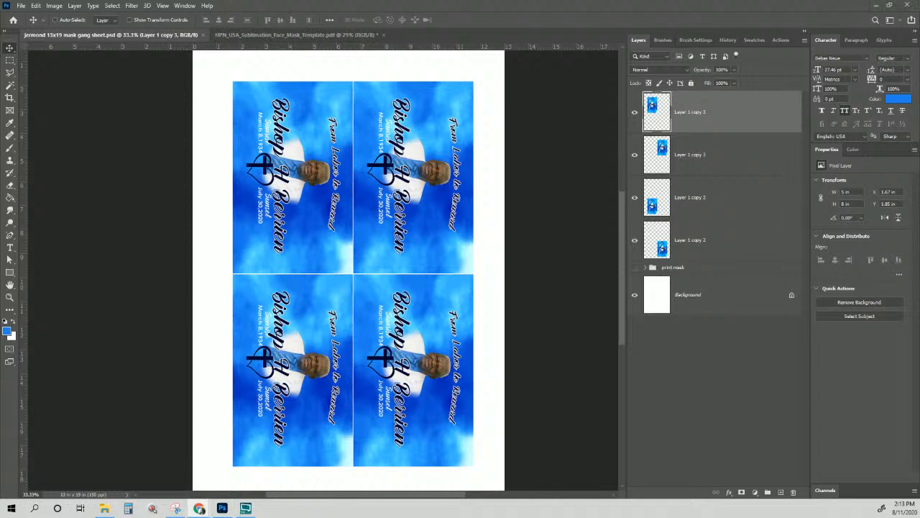
Switch to Chrome and open the "We Print You Press 13x19 Sublimation Print/Ship" product from page 2 of InnateLab's Design/Print Services
click(199, 508)
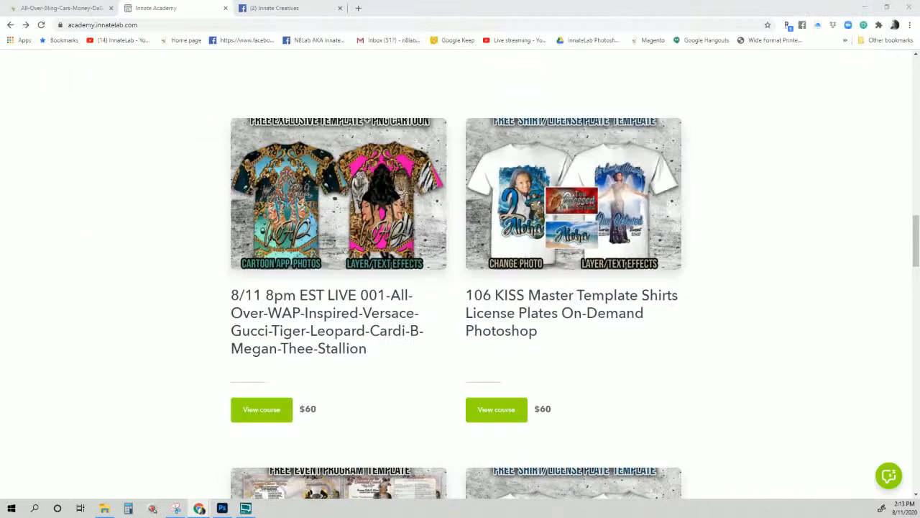
click(89, 9)
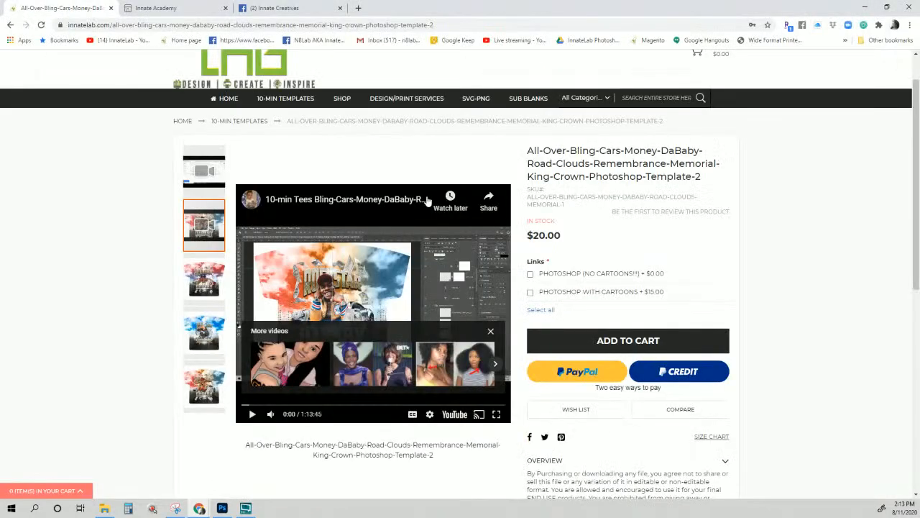
scroll(428, 201, up, 1)
click(417, 153)
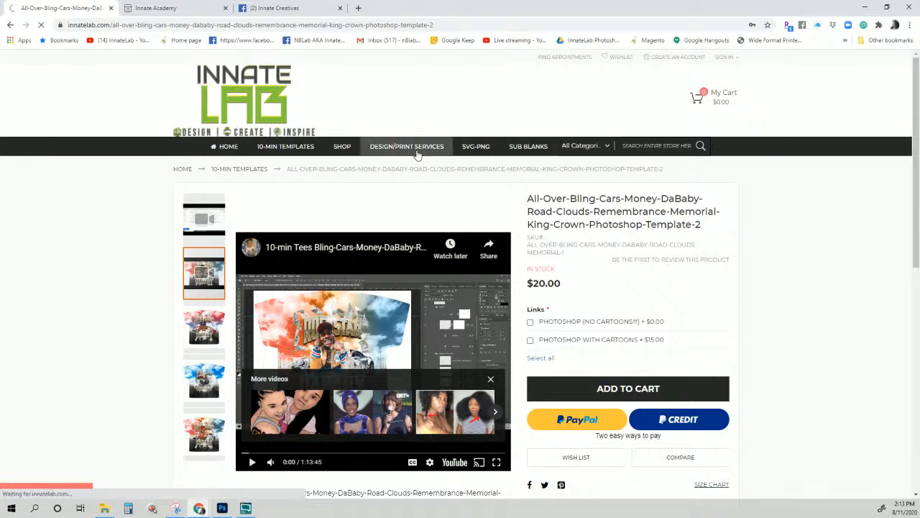
scroll(481, 288, down, 15)
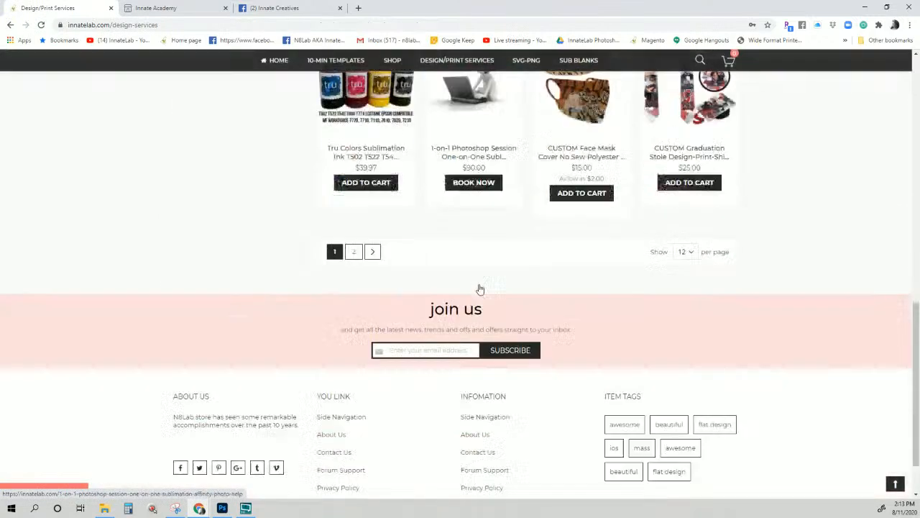
scroll(480, 288, down, 2)
click(355, 186)
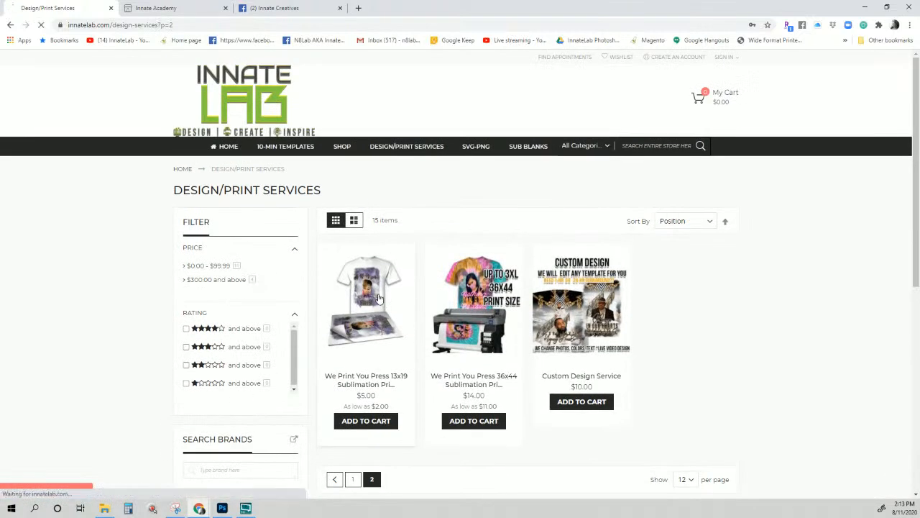
click(380, 298)
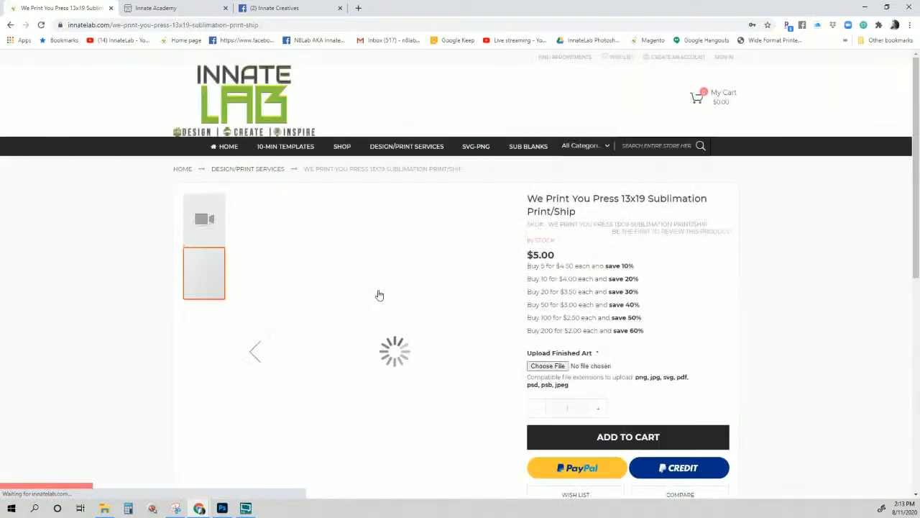
Set the order quantity of the 13x19 sublimation print to 25
scroll(379, 295, down, 2)
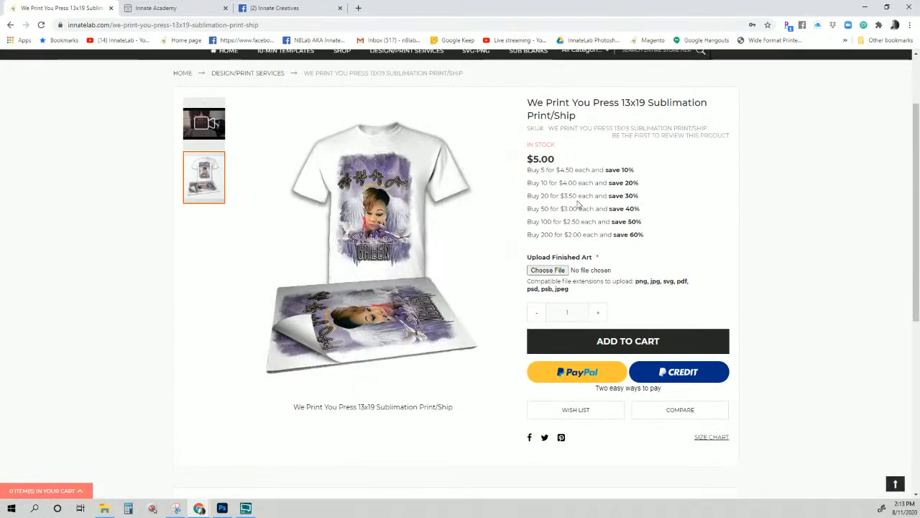
drag(579, 310, 516, 331)
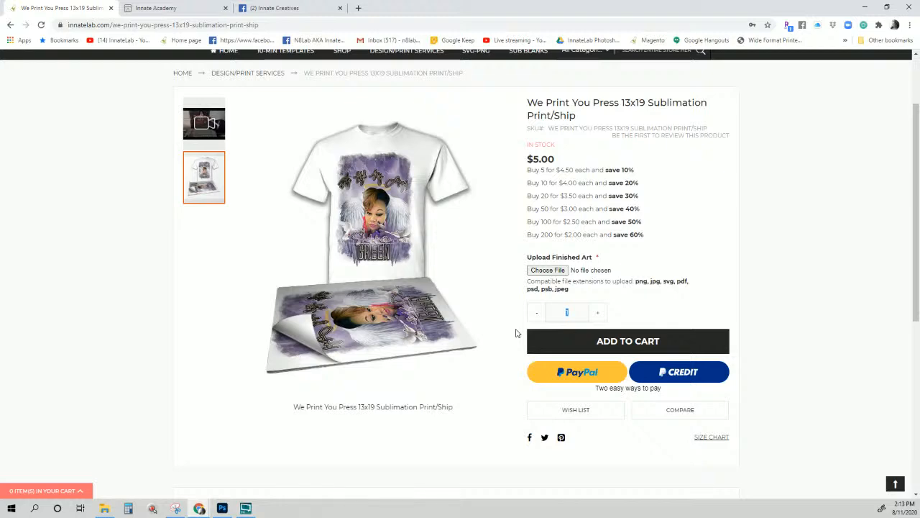
text(25)
Attach the 13x19 mask gang sheet JPEG from the Client files folder as the order's finished art
scroll(515, 333, down, 2)
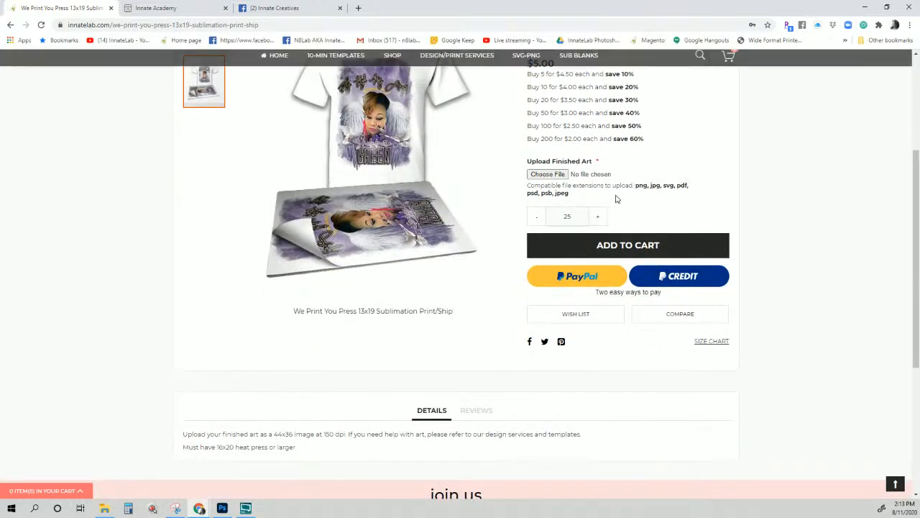
click(547, 174)
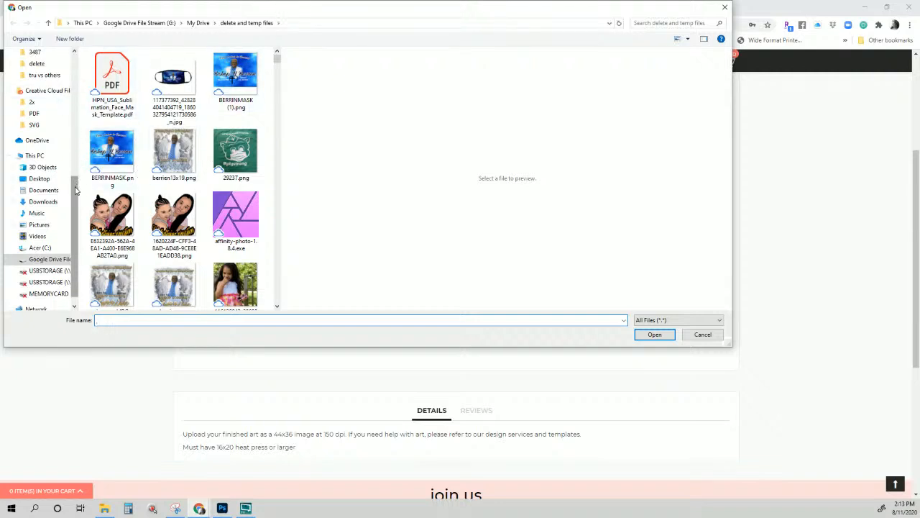
scroll(56, 101, up, 5)
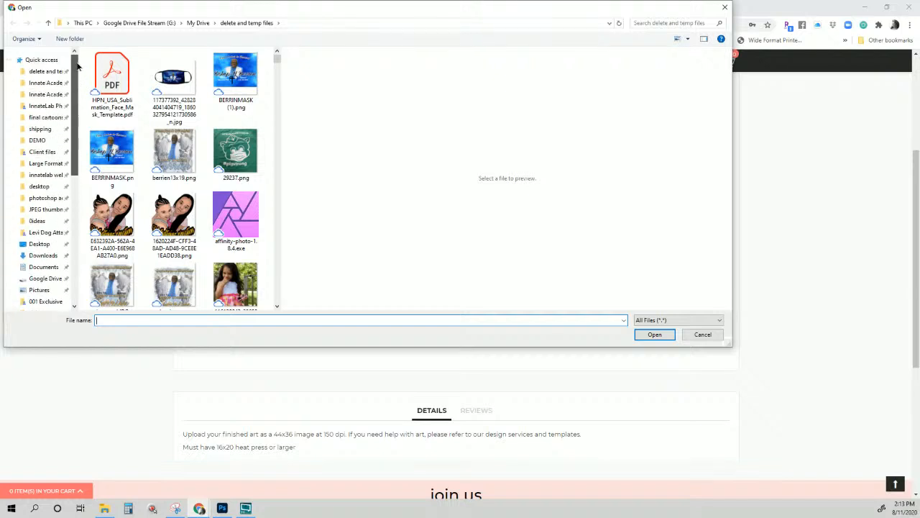
click(49, 140)
click(50, 152)
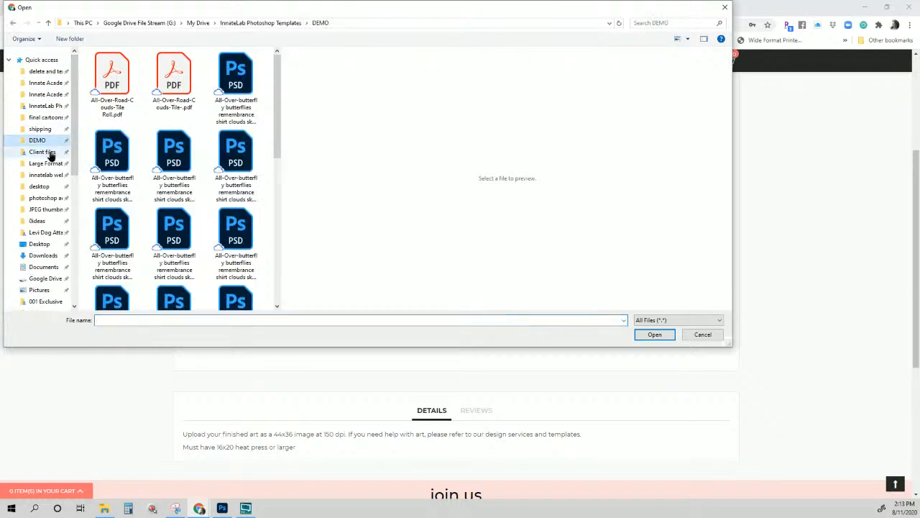
click(122, 85)
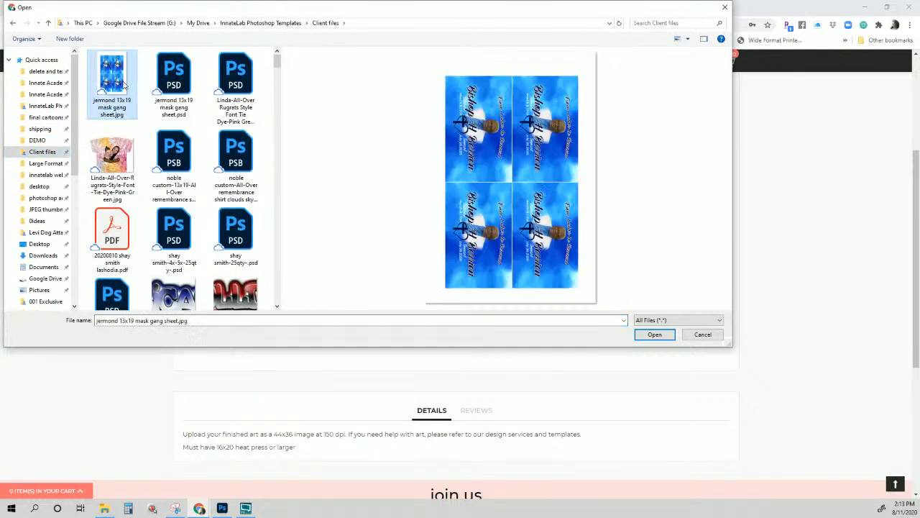
click(664, 338)
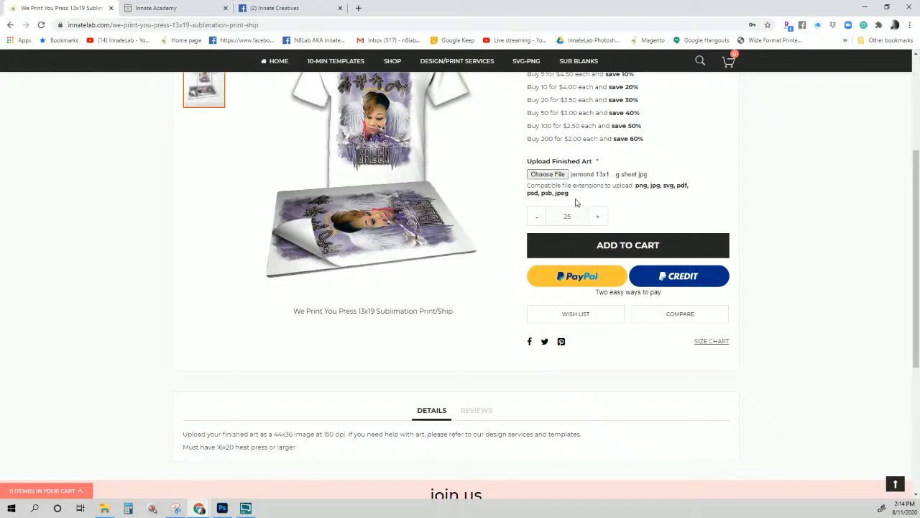
Review the print order's pricing and upload details, and switch to the Innate Creatives Facebook group
click(616, 256)
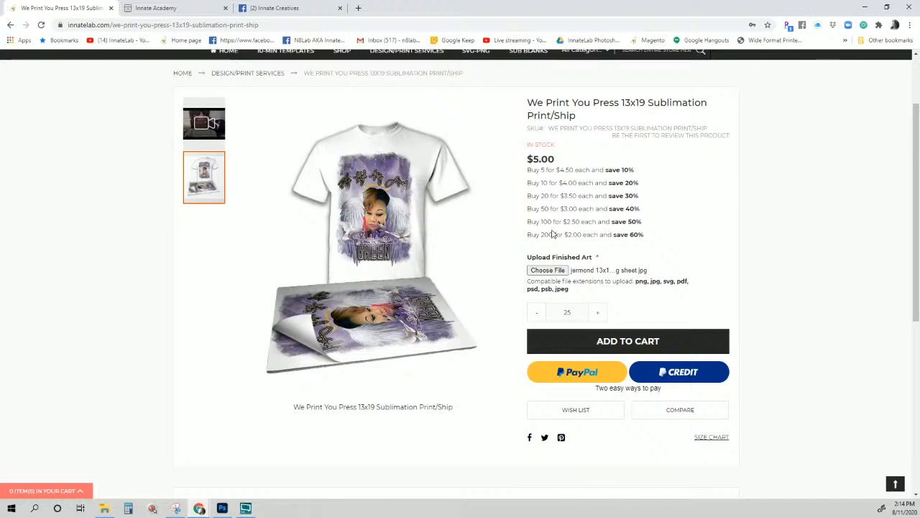
scroll(552, 234, down, 1)
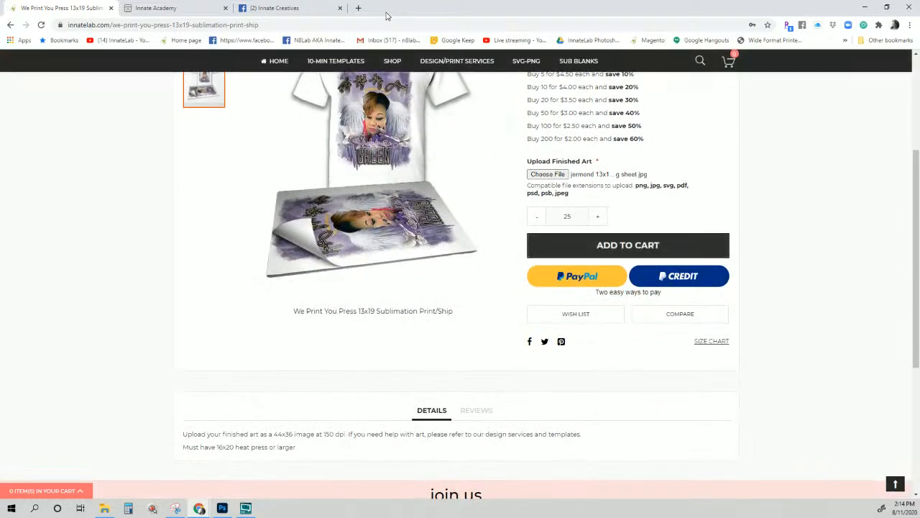
click(302, 13)
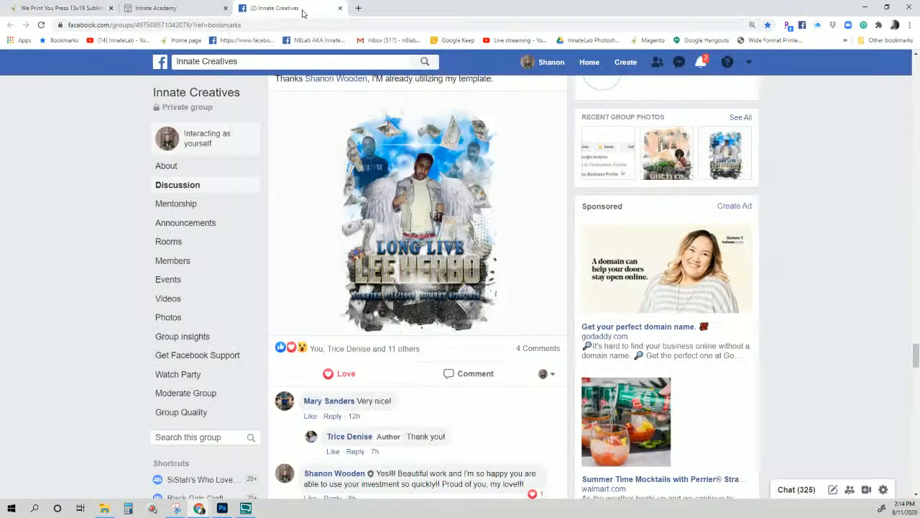
Close the Facebook group page, and switch to Photoshop to close the sublimation face mask template PDF
click(340, 8)
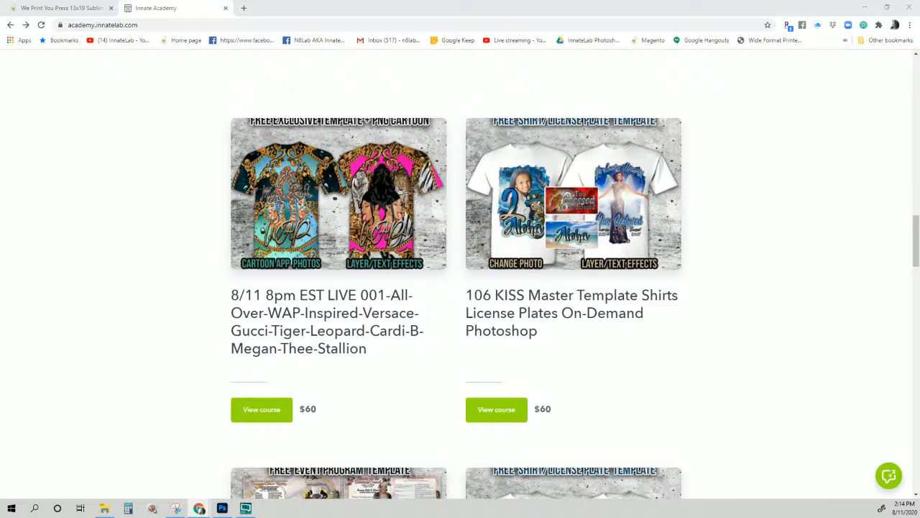
click(223, 508)
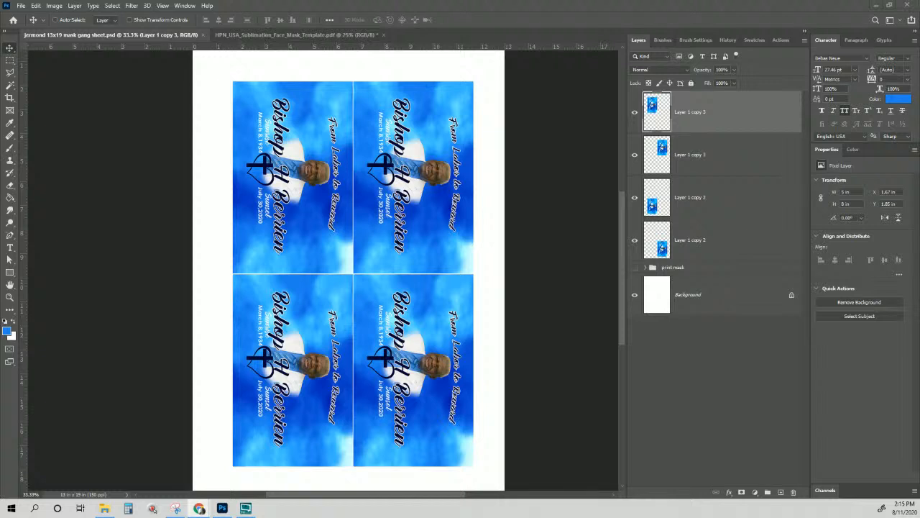
click(287, 35)
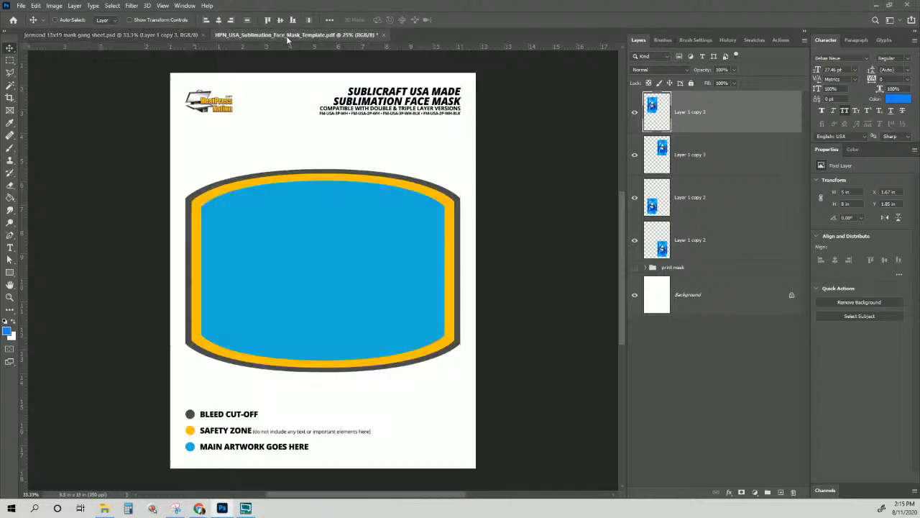
click(384, 35)
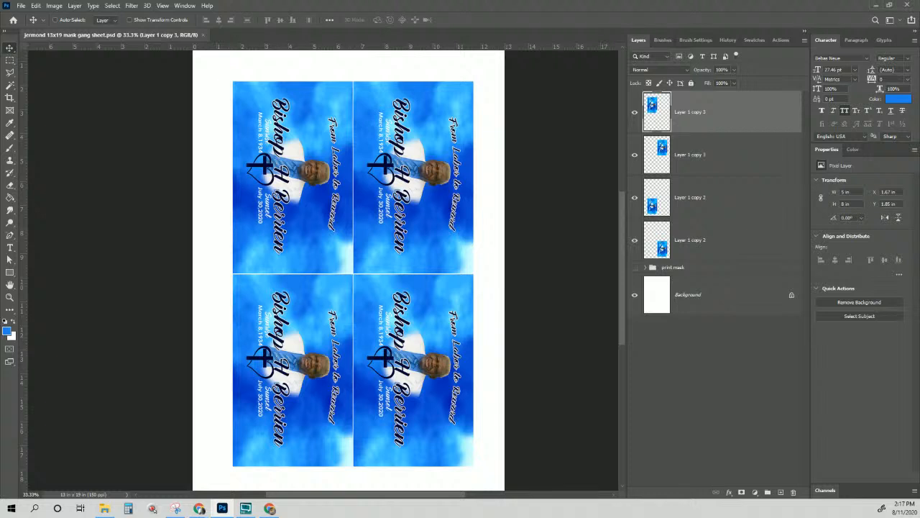
Add a new empty layer beneath the artwork in the memorial PNG
key(i)
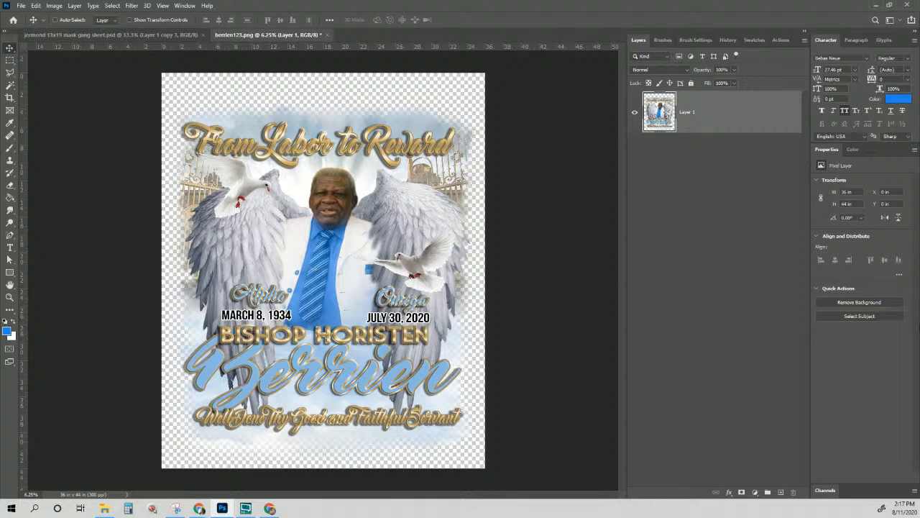
click(781, 492)
drag(748, 112, 752, 214)
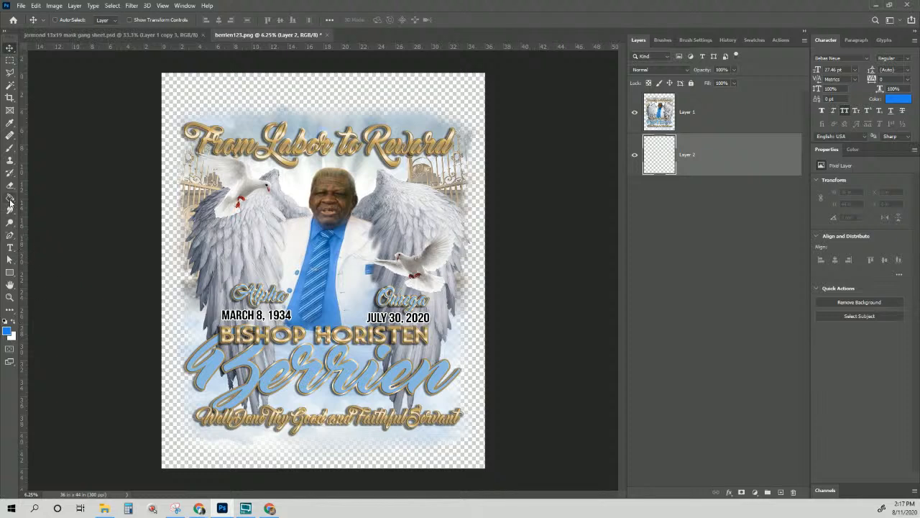
Fill the empty layer with bright pink to check the artwork's transparent edges, and delete that layer
click(14, 321)
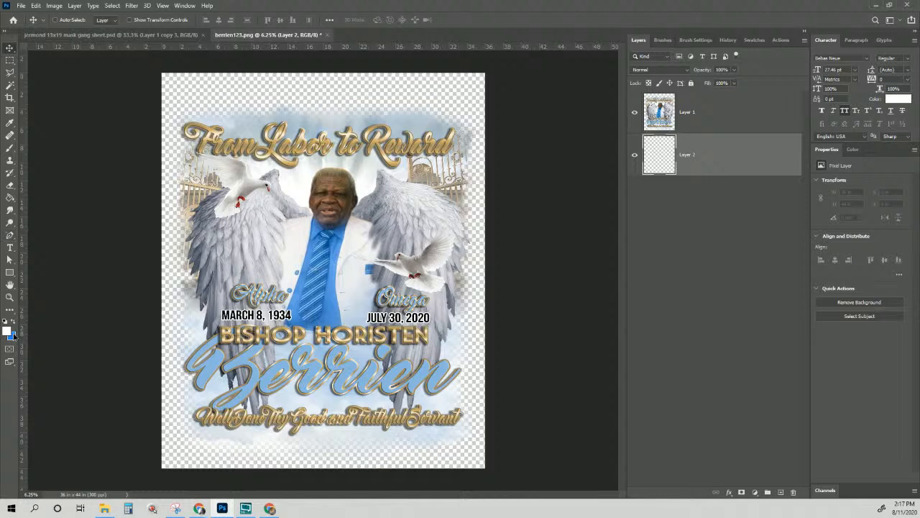
click(12, 335)
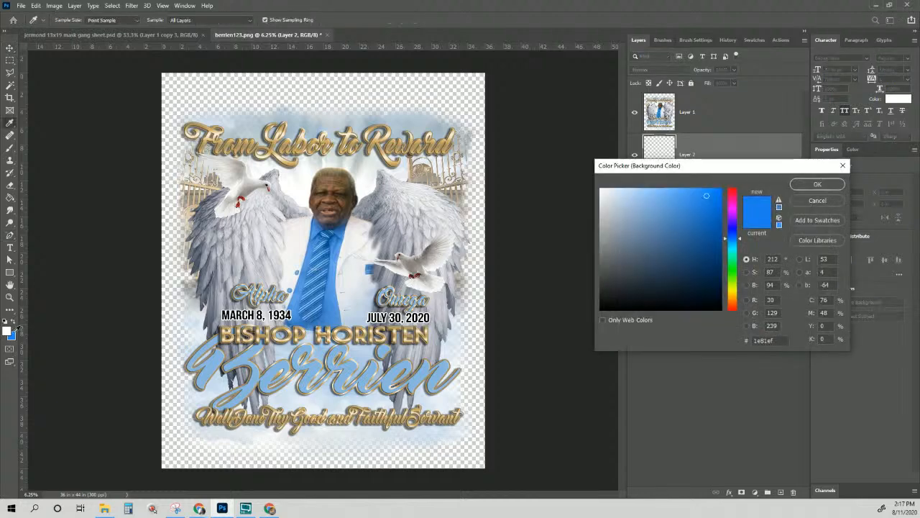
click(736, 207)
click(817, 184)
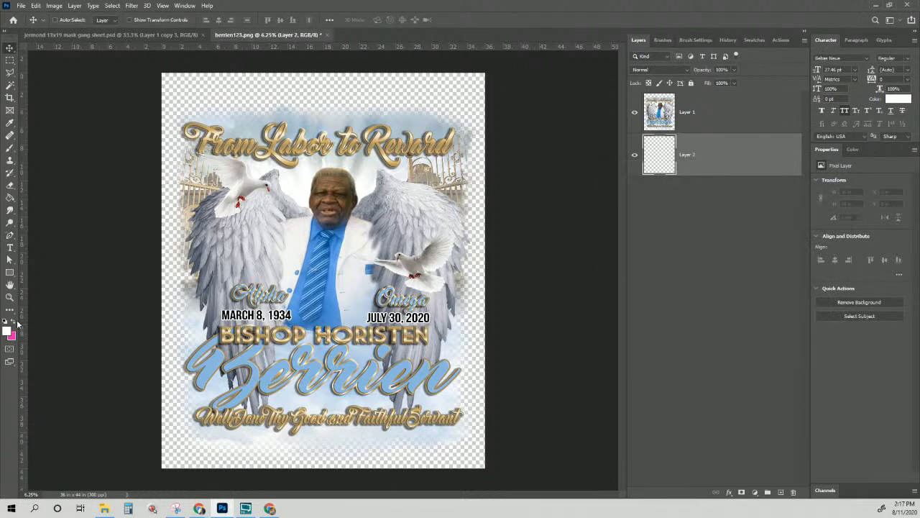
click(16, 322)
click(10, 197)
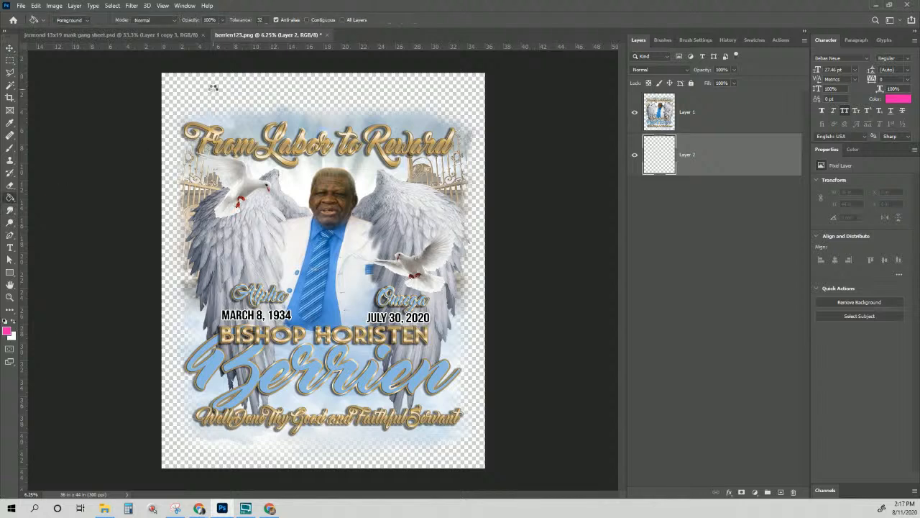
click(215, 92)
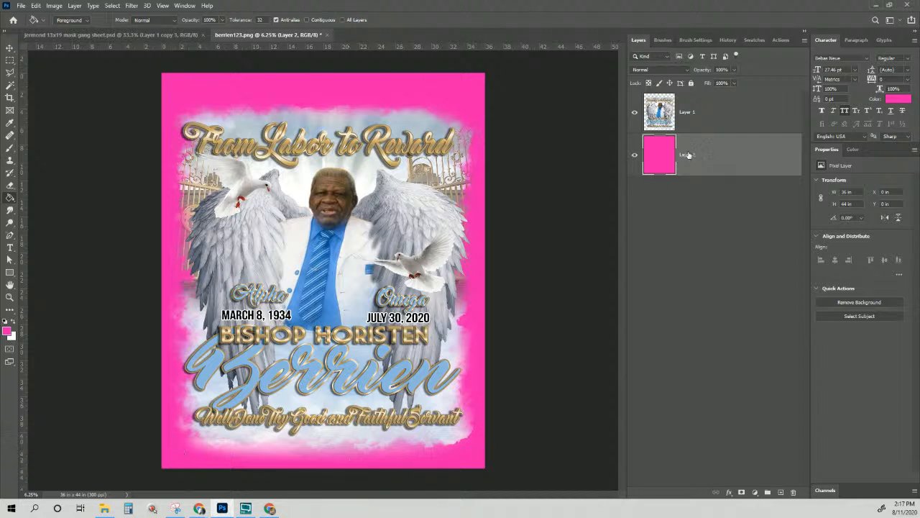
click(793, 492)
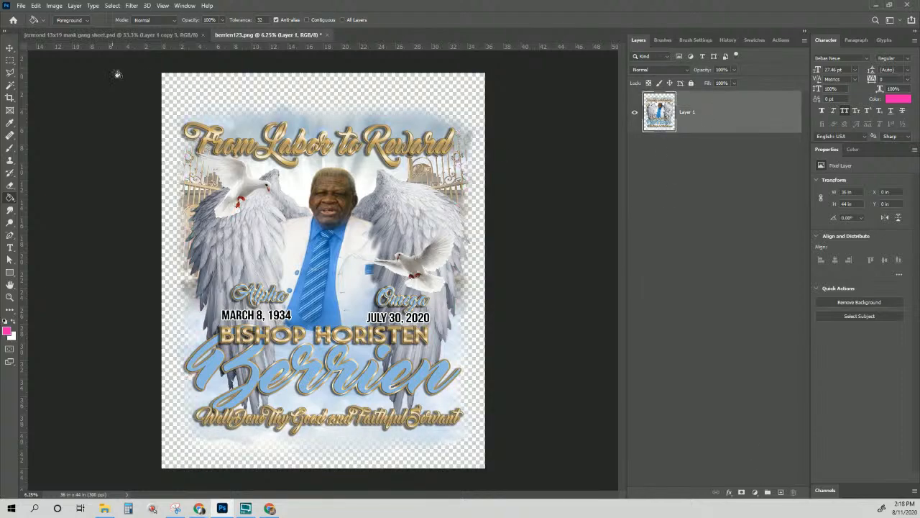
Unlink the image size proportions and set the memorial PNG to 13 inches wide by 18.9 inches high
click(75, 6)
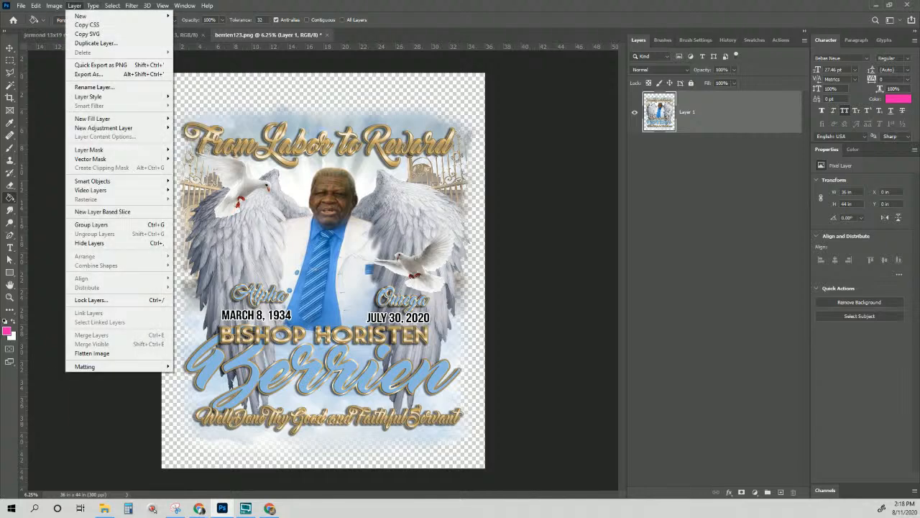
mouse_move(53, 6)
click(74, 73)
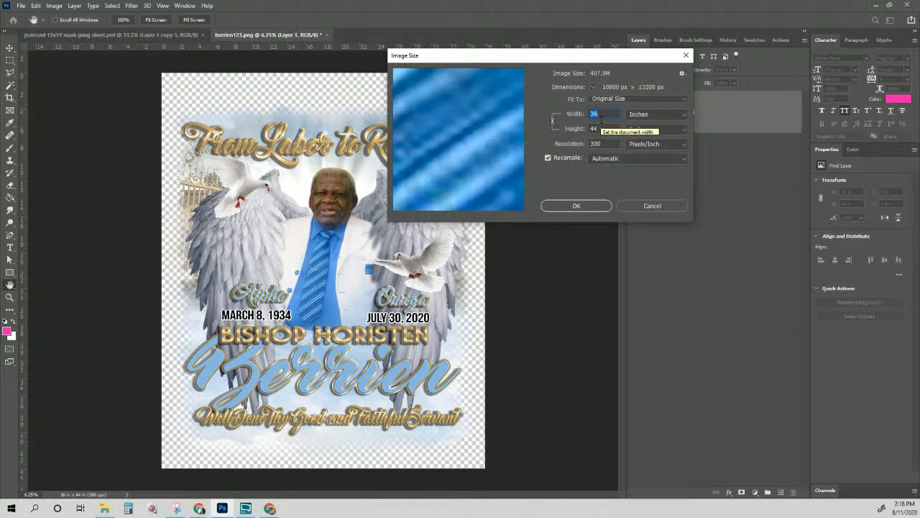
text(13)
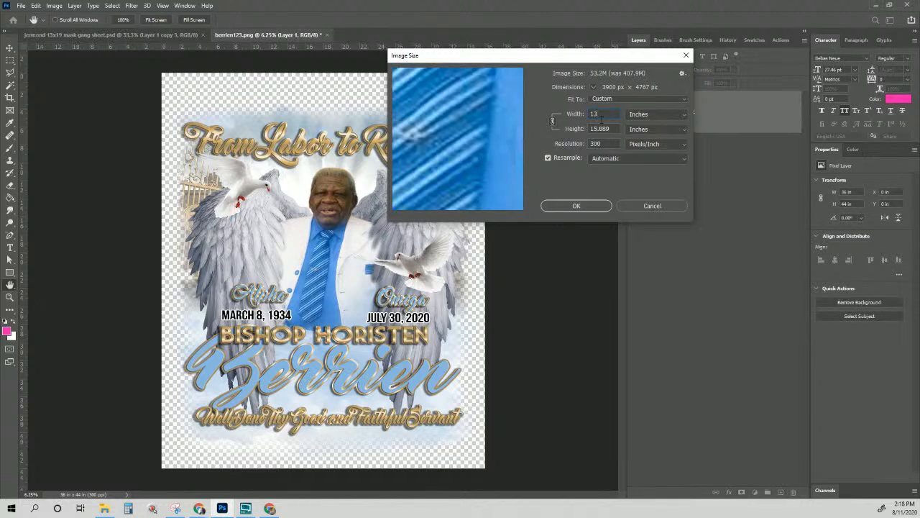
text(.)
key(Tab)
text(19)
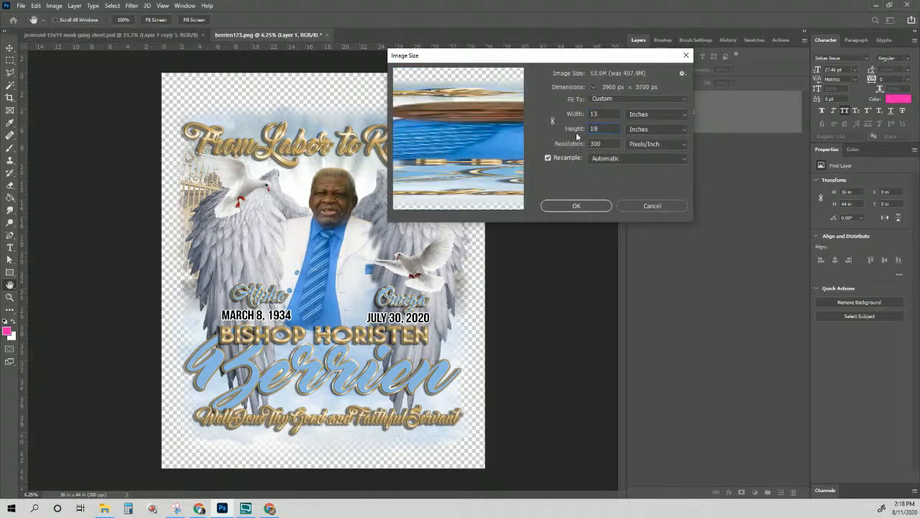
mouse_move(491, 148)
scroll(490, 148, down, 1)
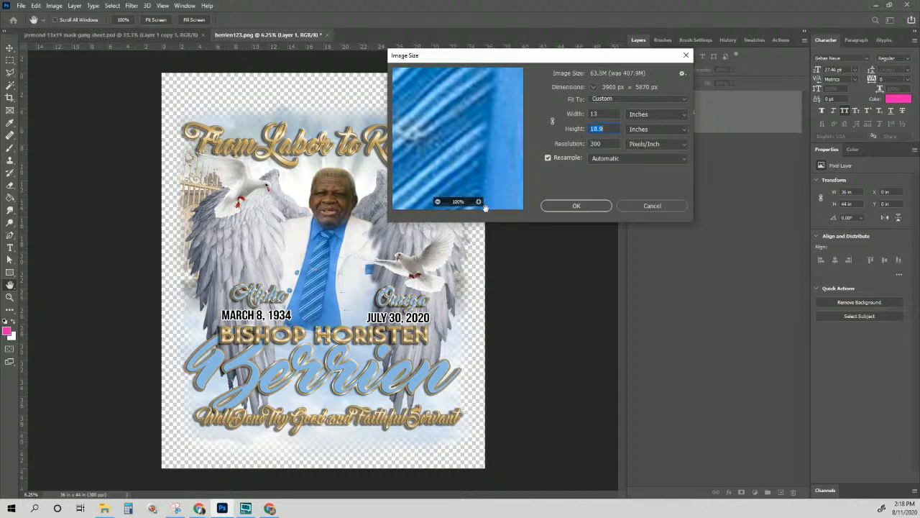
Check the whole memorial design in the resize preview and apply the new image size
click(437, 202)
click(438, 202)
click(438, 202)
click(438, 202)
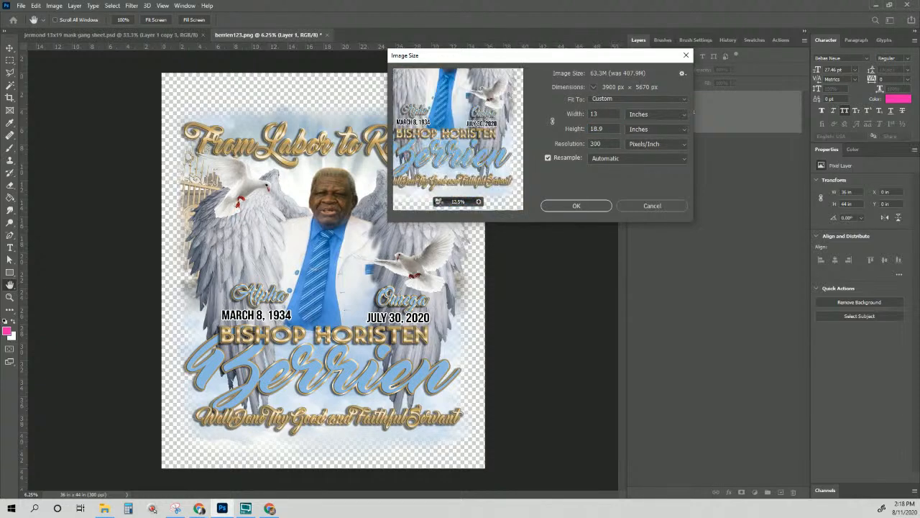
click(438, 202)
click(438, 202)
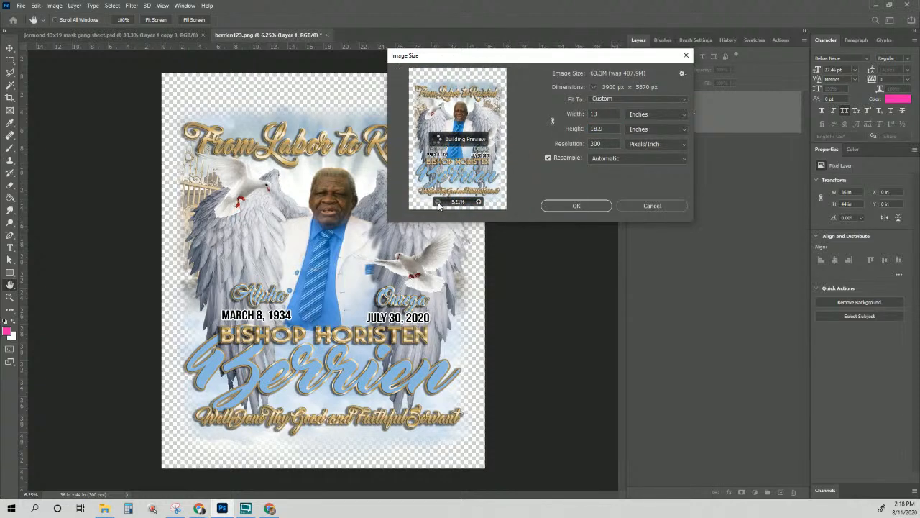
click(576, 206)
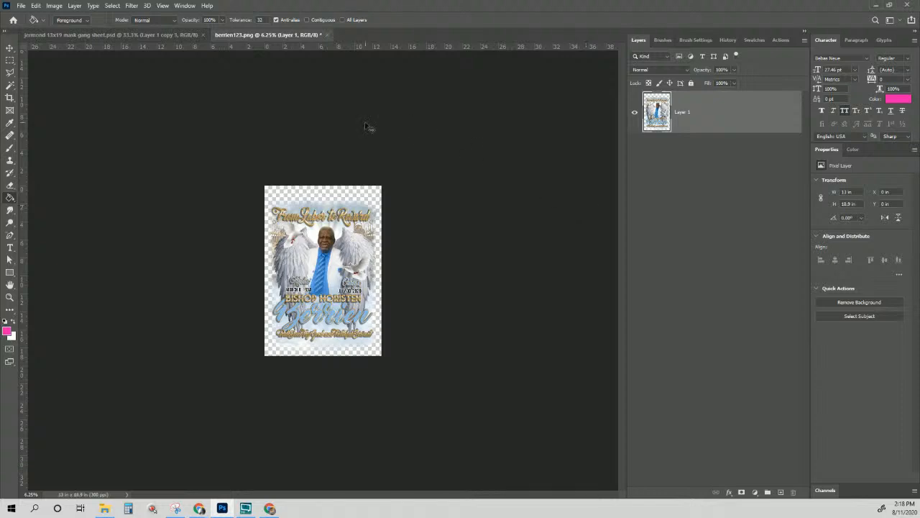
key(ctrl+0)
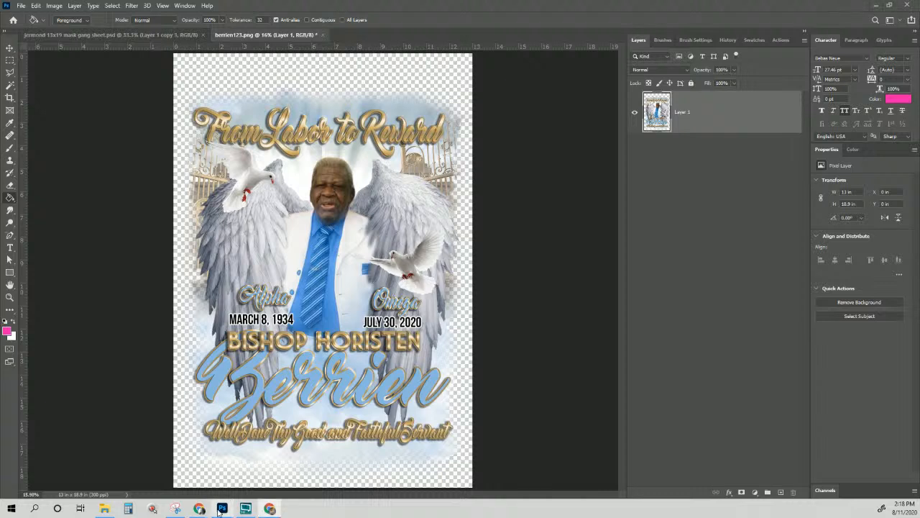
Switch to Chrome to view the Innate Academy page, and return to the mask gang sheet in Photoshop
mouse_move(199, 508)
click(238, 489)
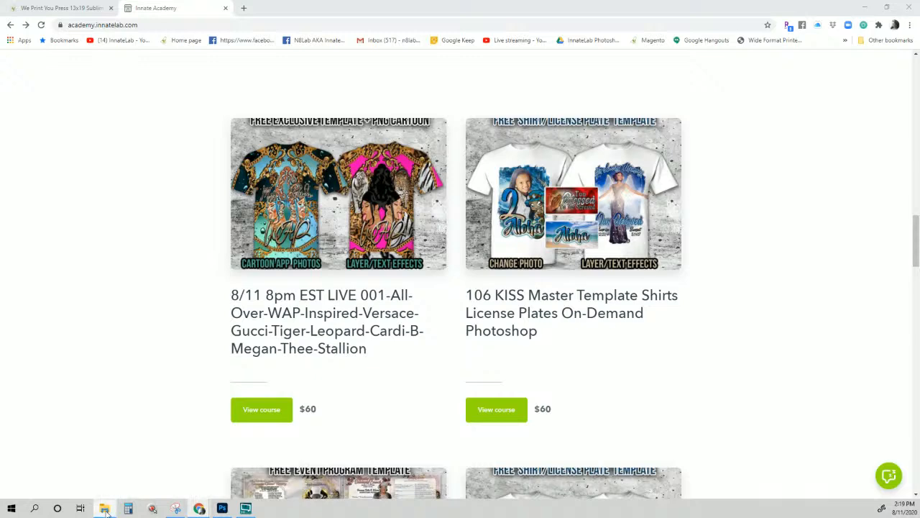
click(225, 509)
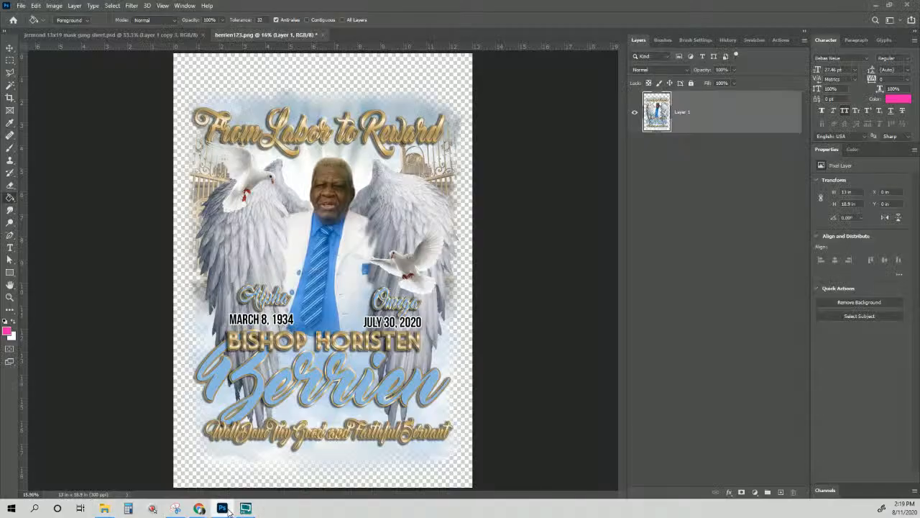
click(161, 31)
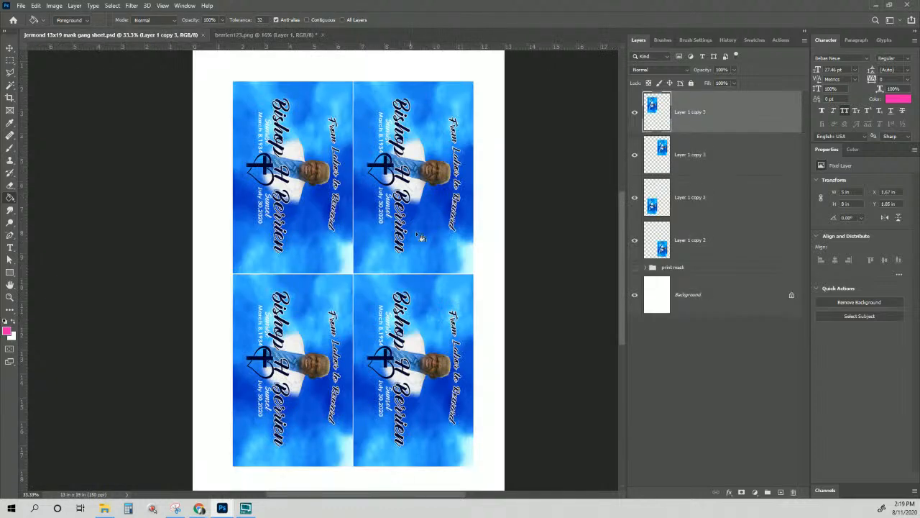
click(10, 59)
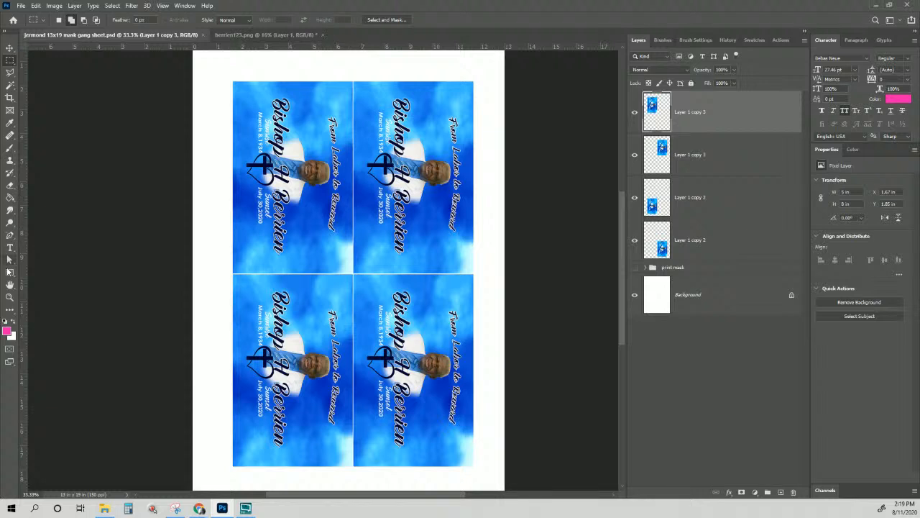
click(10, 273)
click(260, 94)
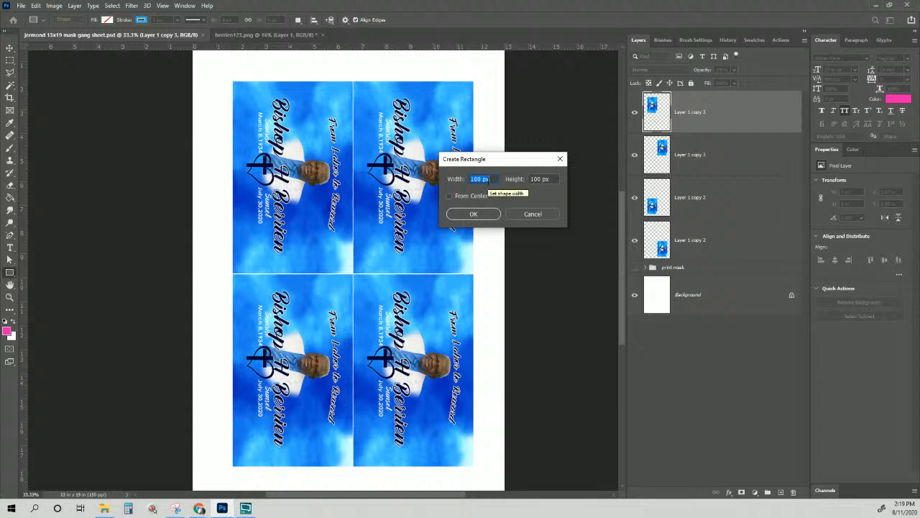
click(534, 216)
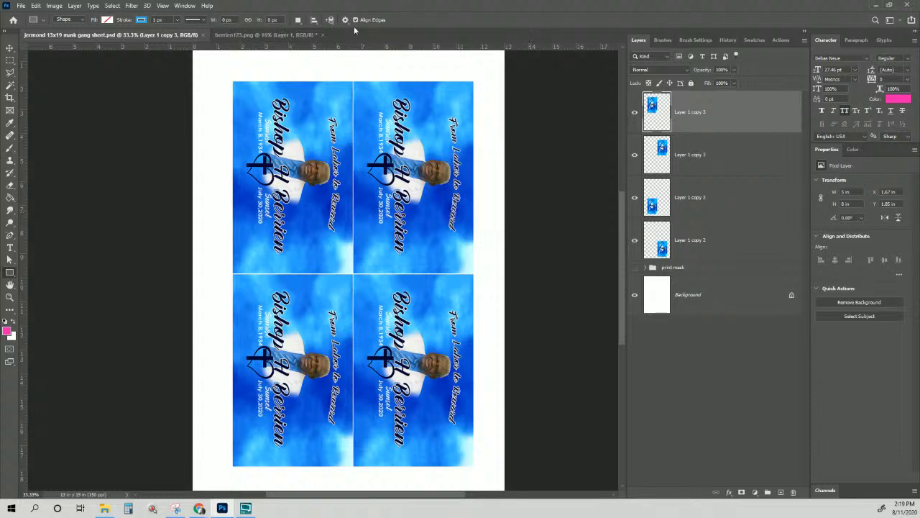
Return to the memorial PNG and check its dimensions and resolution in the Image Size settings
click(263, 35)
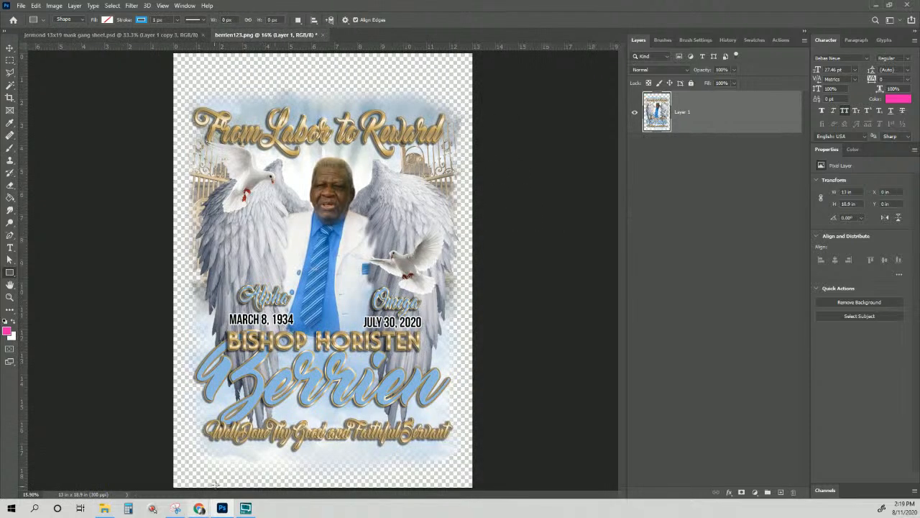
mouse_move(199, 508)
click(38, 6)
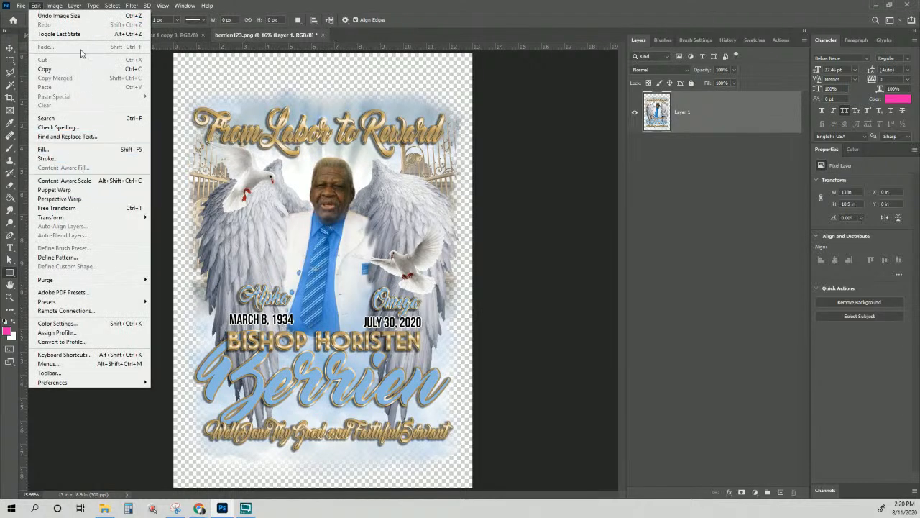
mouse_move(89, 8)
mouse_move(54, 7)
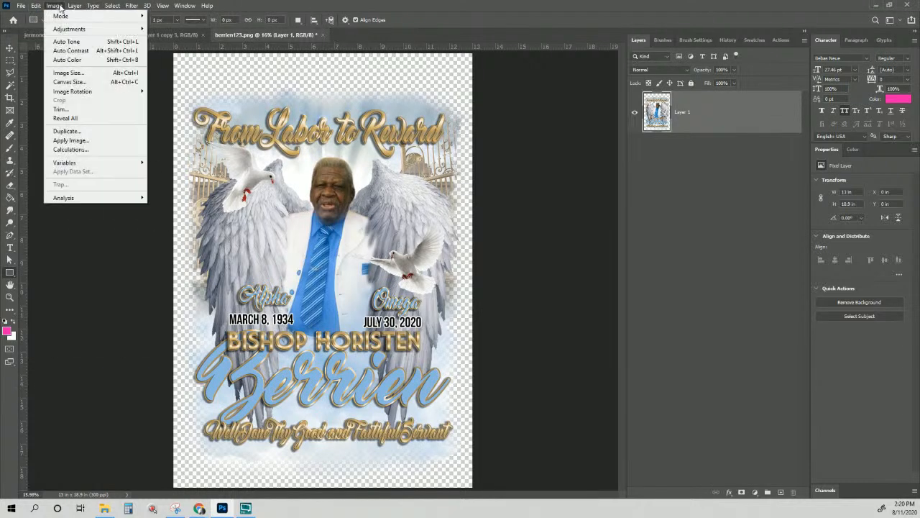
click(72, 73)
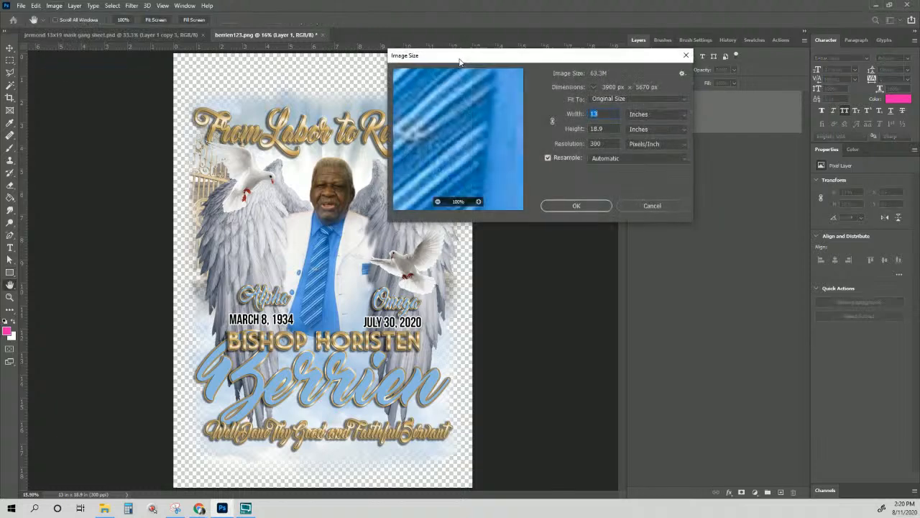
click(607, 143)
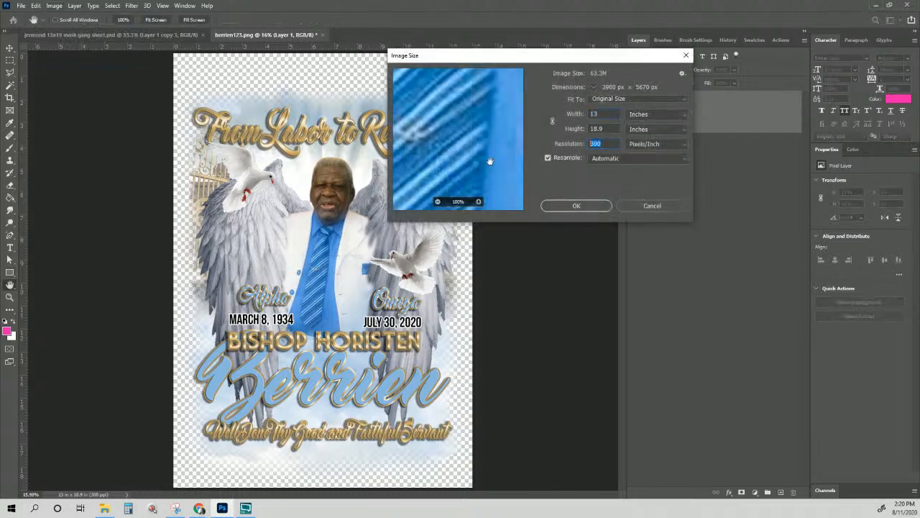
click(574, 208)
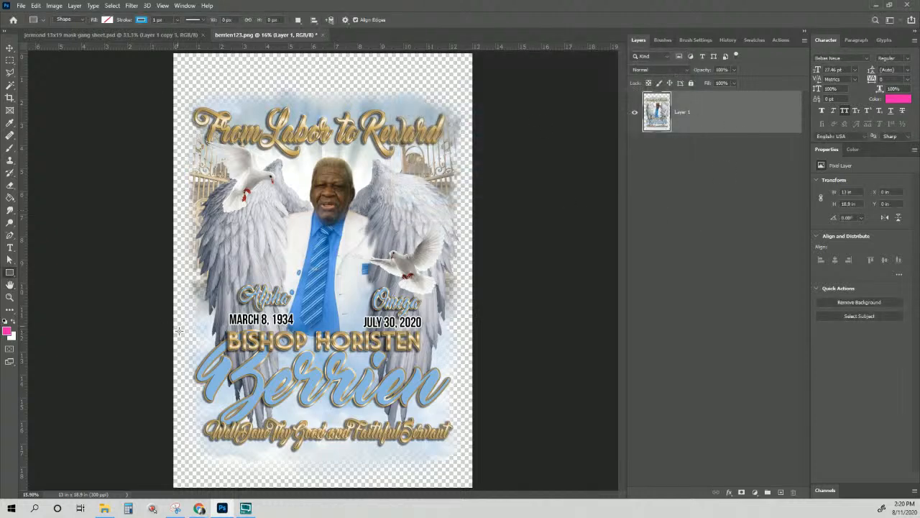
Open the print settings for the resized memorial design
click(23, 6)
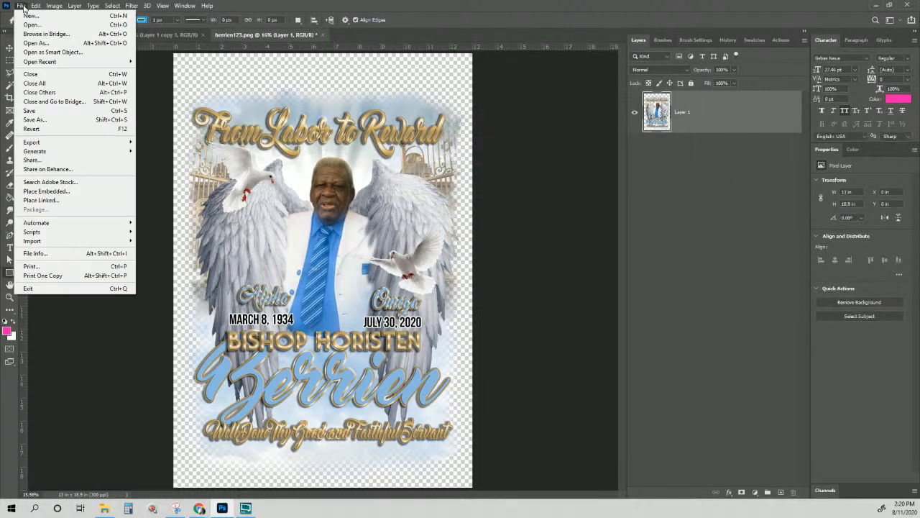
click(87, 268)
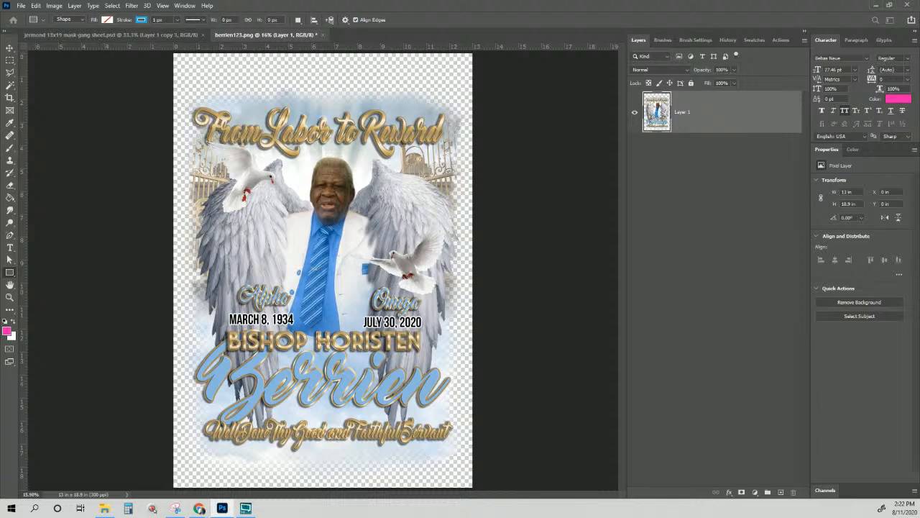
Return to the mask gang sheet and create a 3.5 x 6 in rectangle over the upper-right mask
click(200, 509)
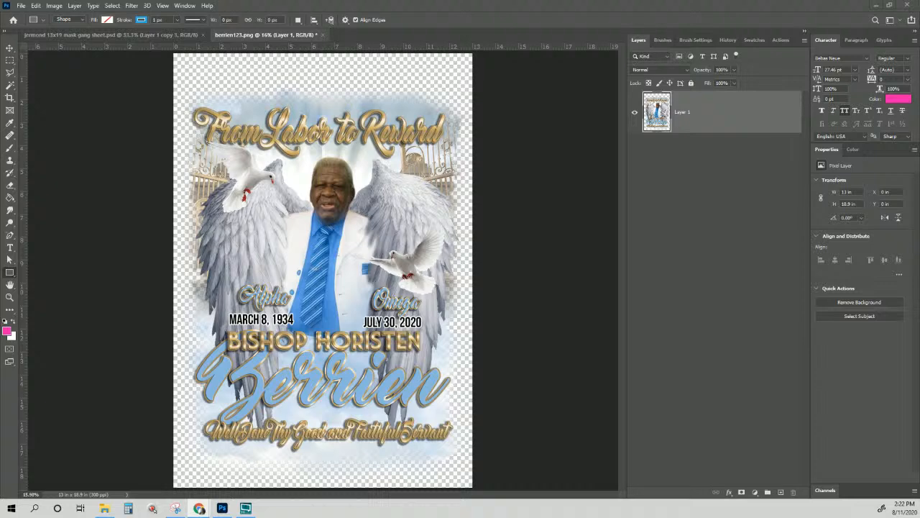
click(135, 36)
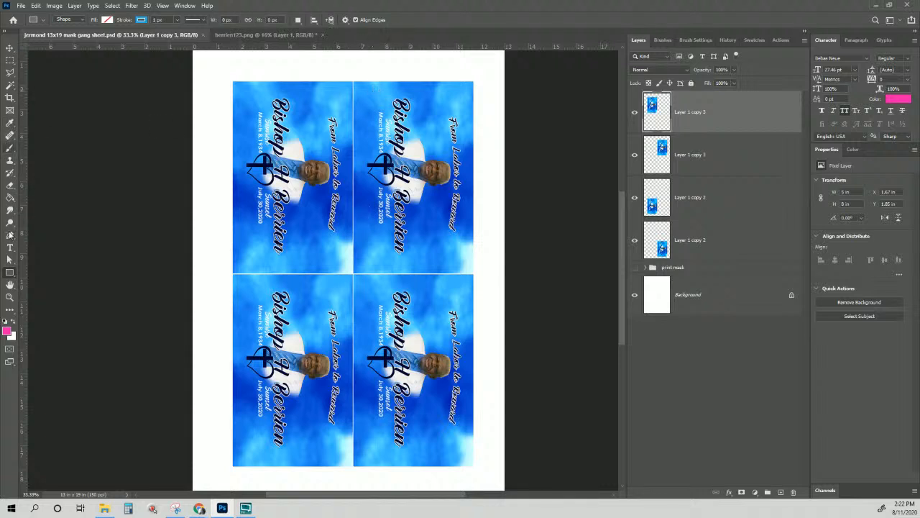
click(361, 87)
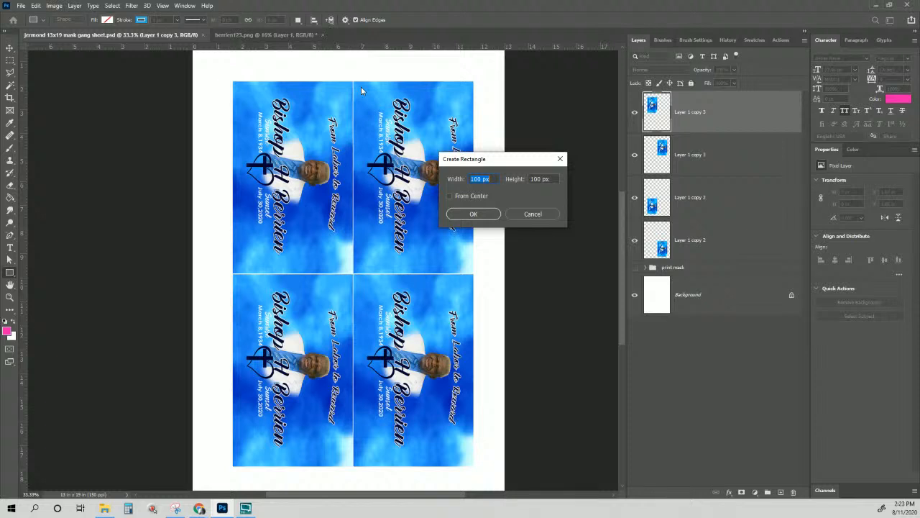
text(3.5 in)
key(Tab)
text(6 in)
key(Return)
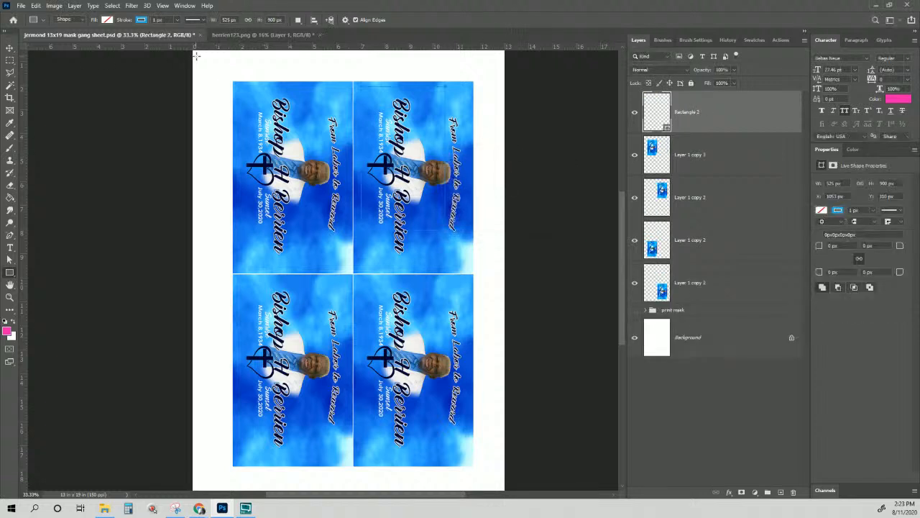
Reposition the rectangle within the upper-right mask, delete it, and select the lower-right mask's layer
key(v)
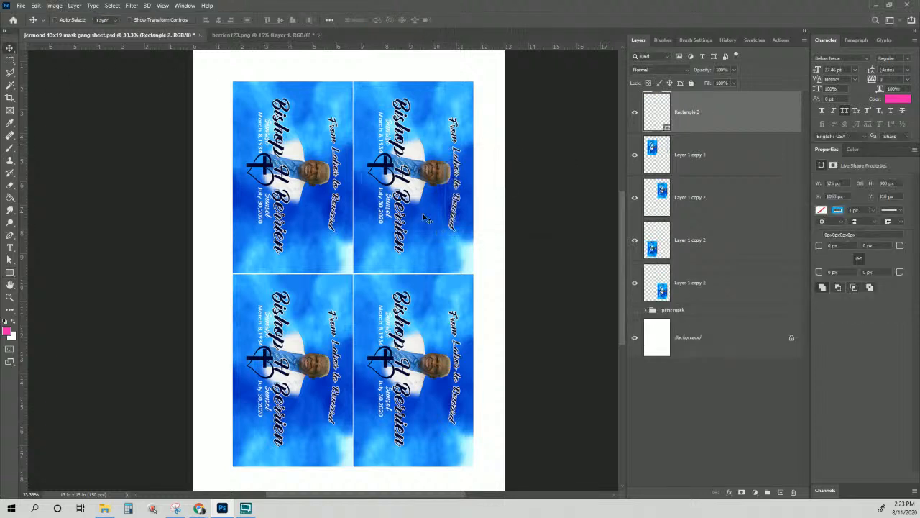
drag(429, 234, 437, 253)
drag(438, 255, 446, 258)
key(Delete)
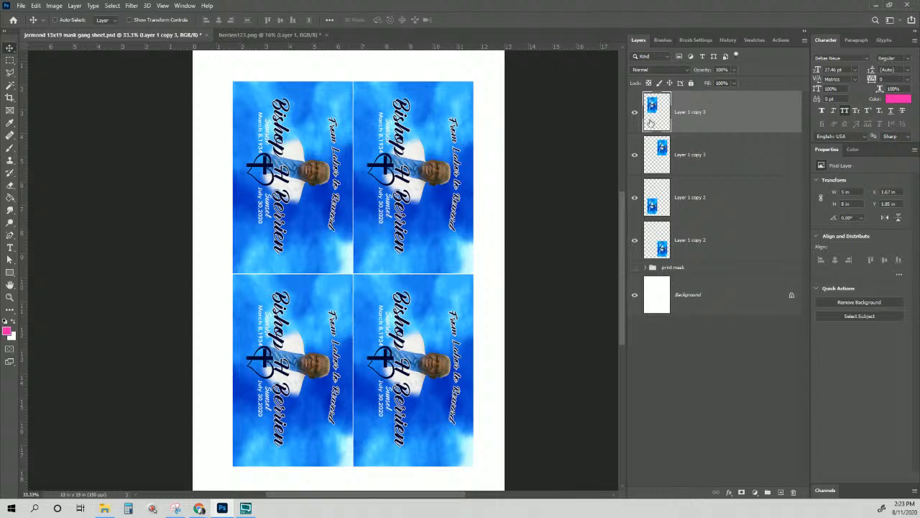
click(699, 246)
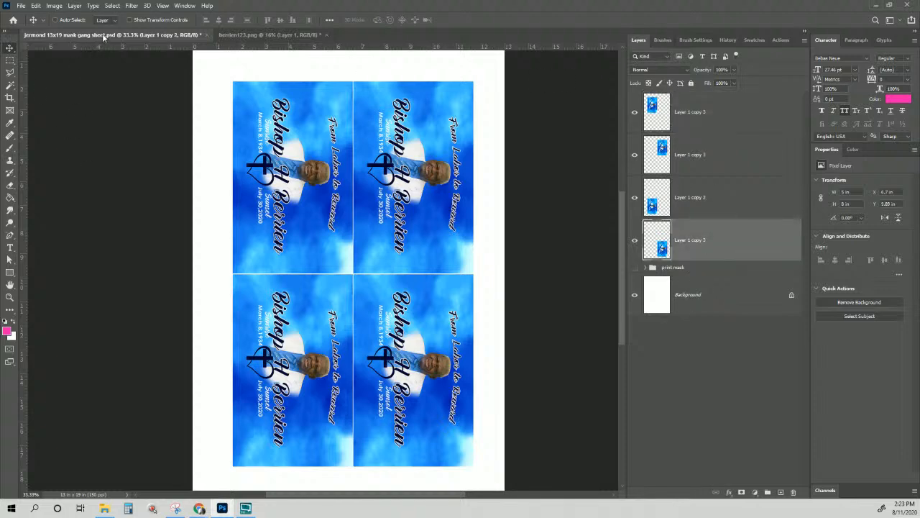
Open the printer properties for the memorial PNG and select the 13x19 tru innate sub printing preset
click(238, 36)
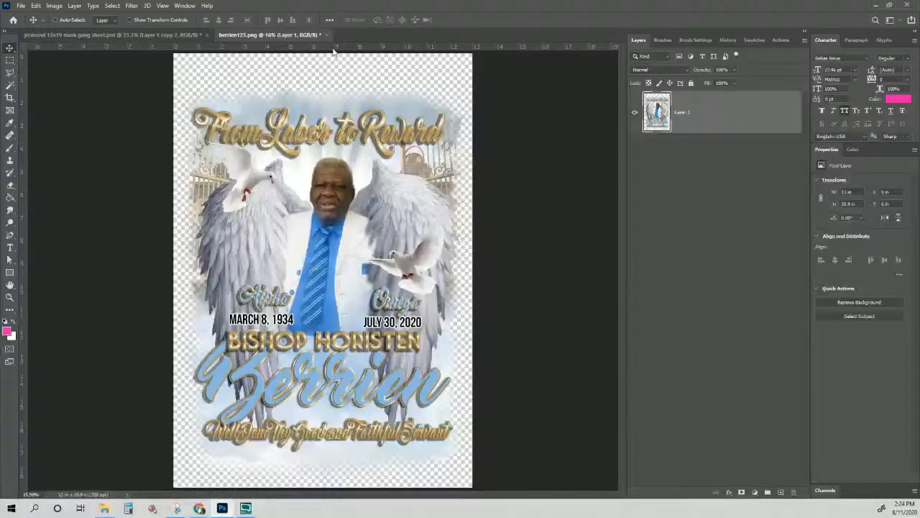
click(21, 5)
click(50, 266)
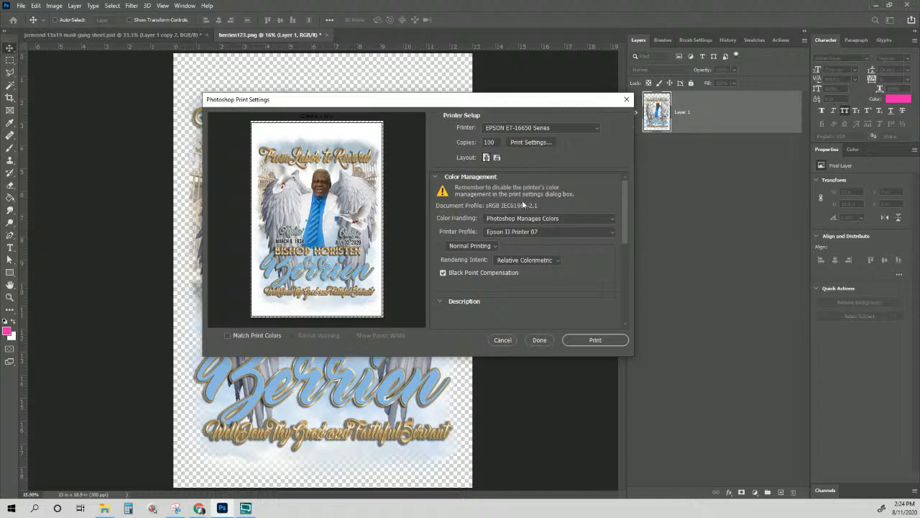
click(529, 142)
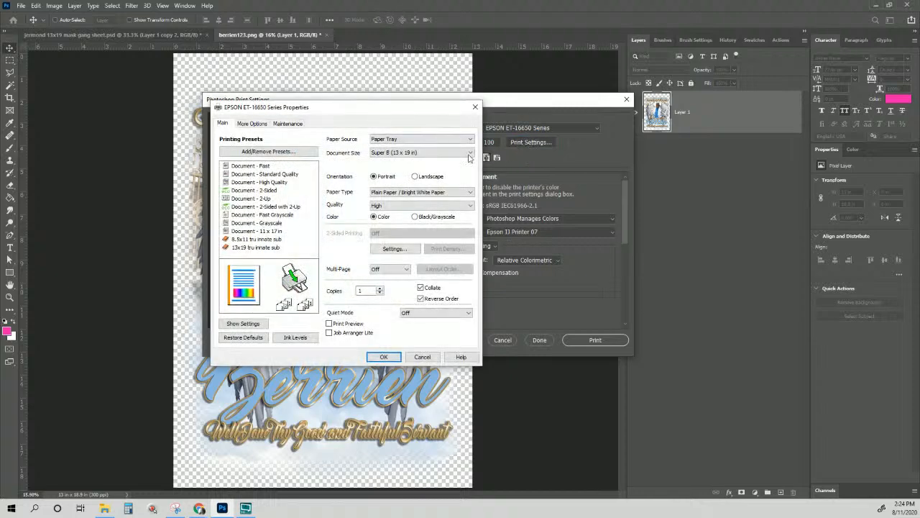
click(259, 248)
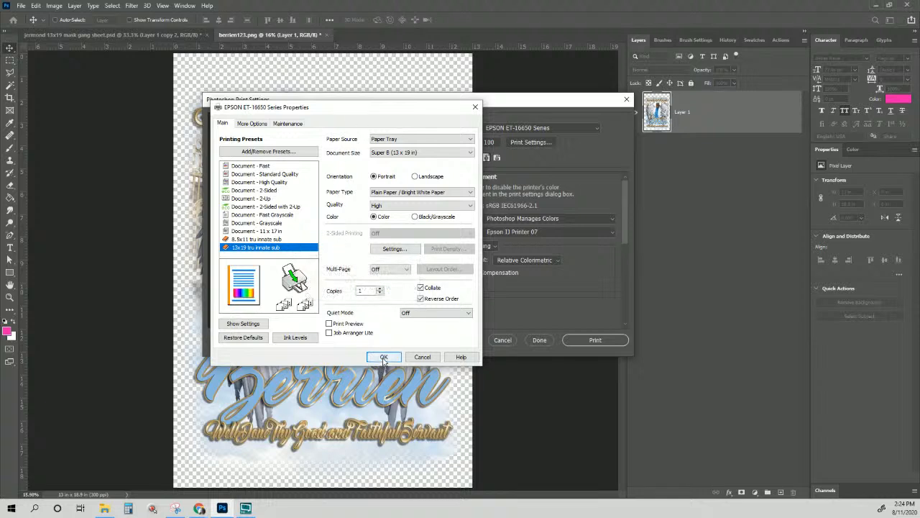
Check the preset's additional printing options, and accept the printer properties and print settings without printing
click(251, 123)
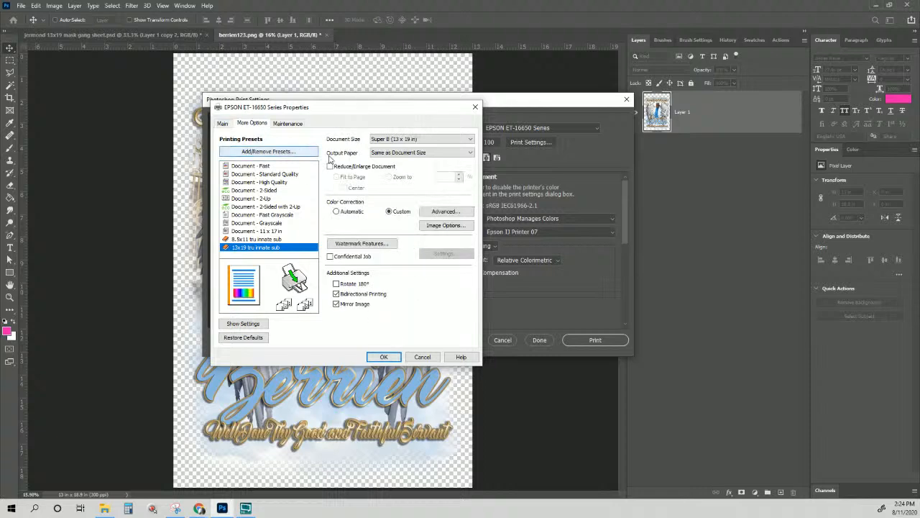
click(384, 357)
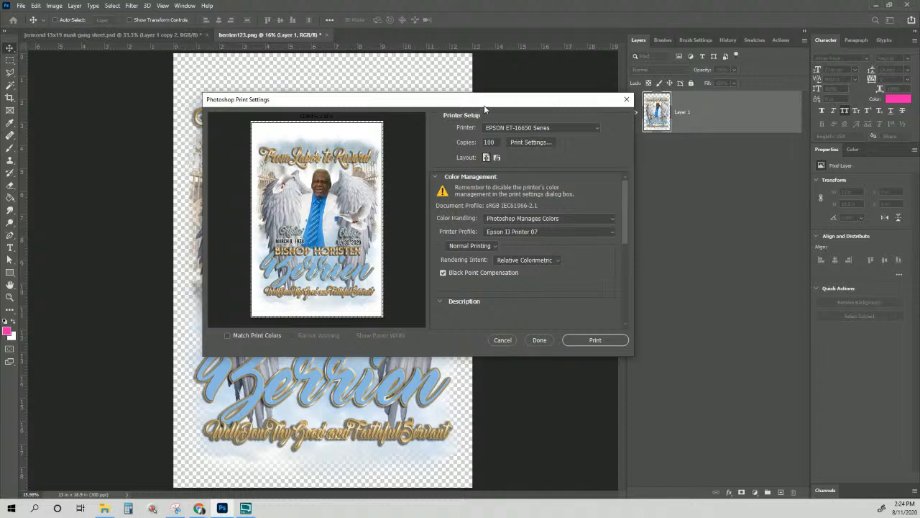
drag(487, 100, 479, 85)
click(523, 325)
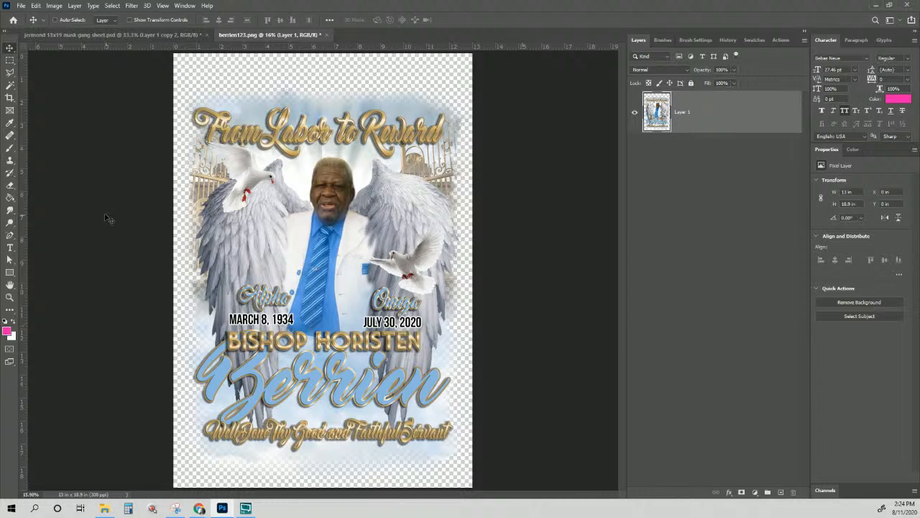
Paste the copied face mask mockup into the mask gang sheet and place its layer above all others
click(122, 36)
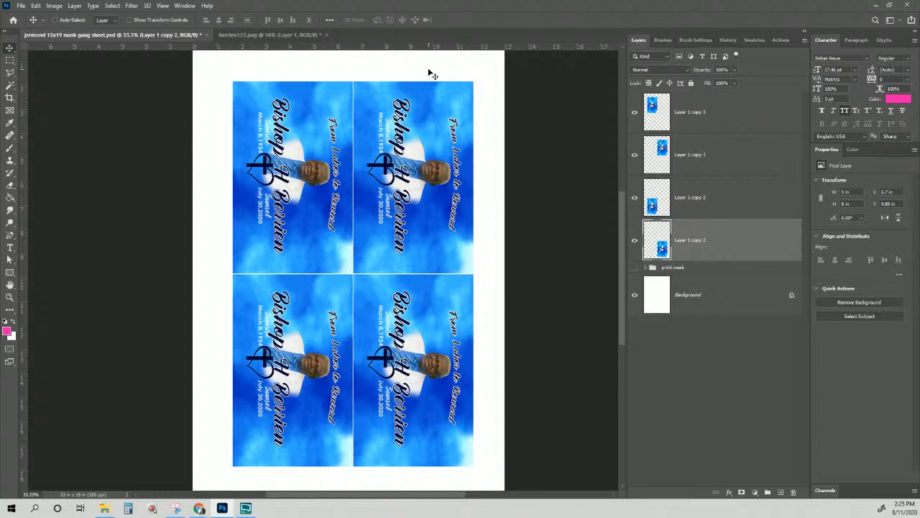
key(ctrl+v)
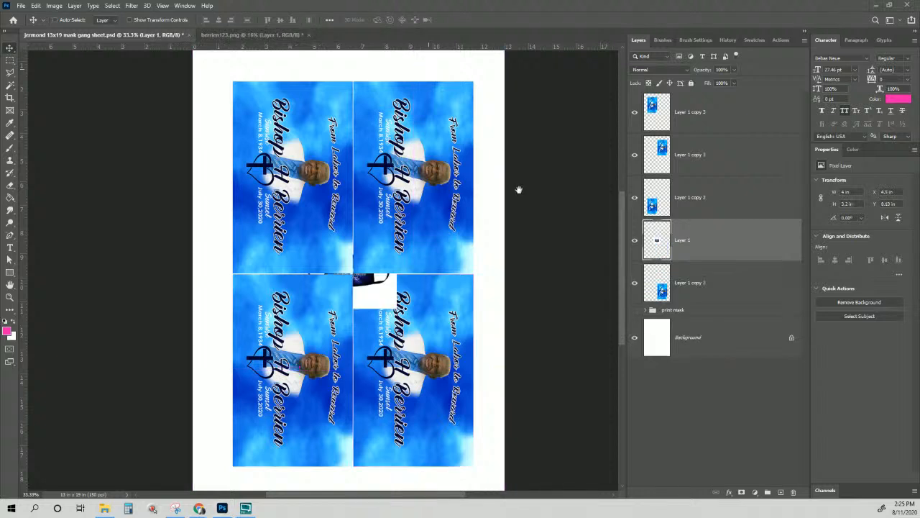
drag(723, 232, 696, 95)
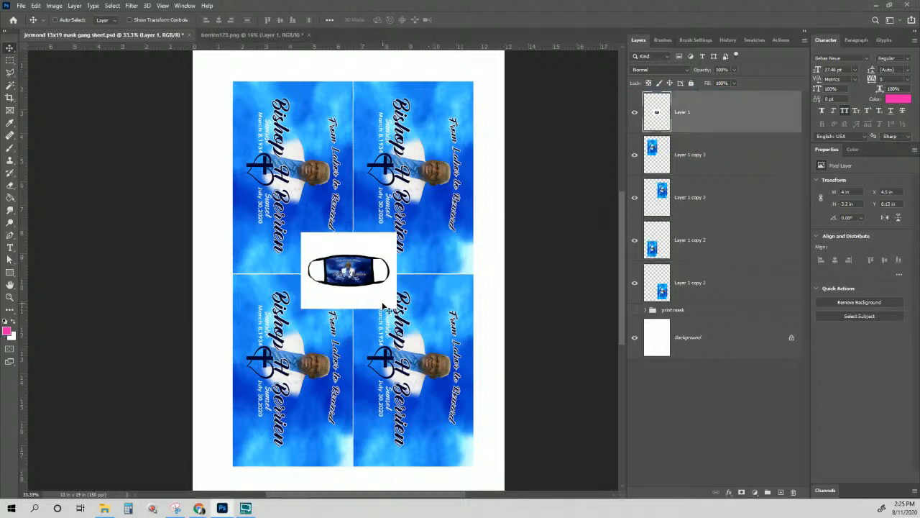
Enlarge the pasted mask mockup to about 15.13 x 12.11 in and position it over the lower part of the sheet
key(ctrl+t)
drag(395, 307, 540, 364)
key(ctrl+z)
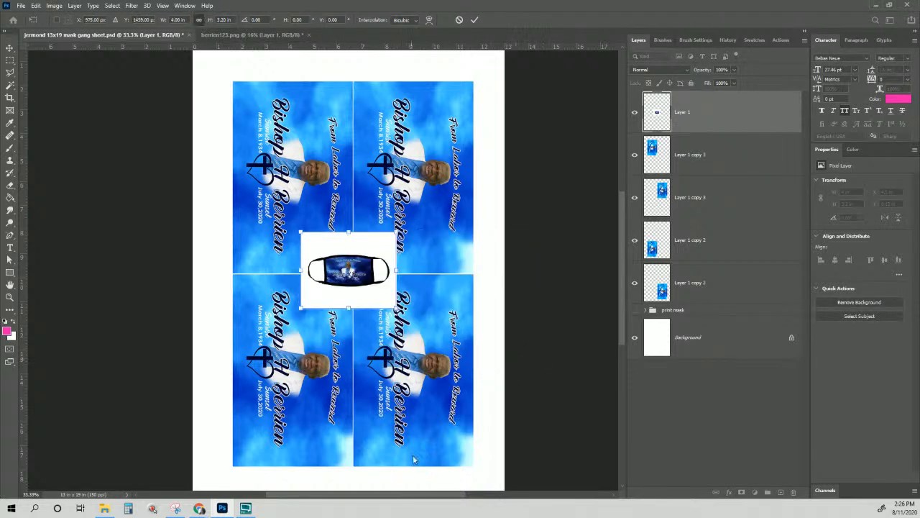
drag(395, 307, 610, 481)
drag(606, 516, 606, 516)
drag(415, 303, 299, 273)
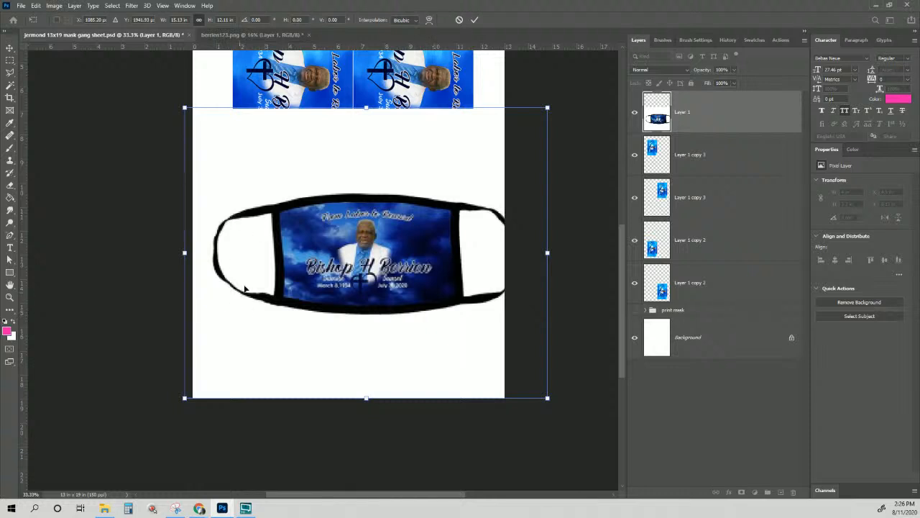
key(Return)
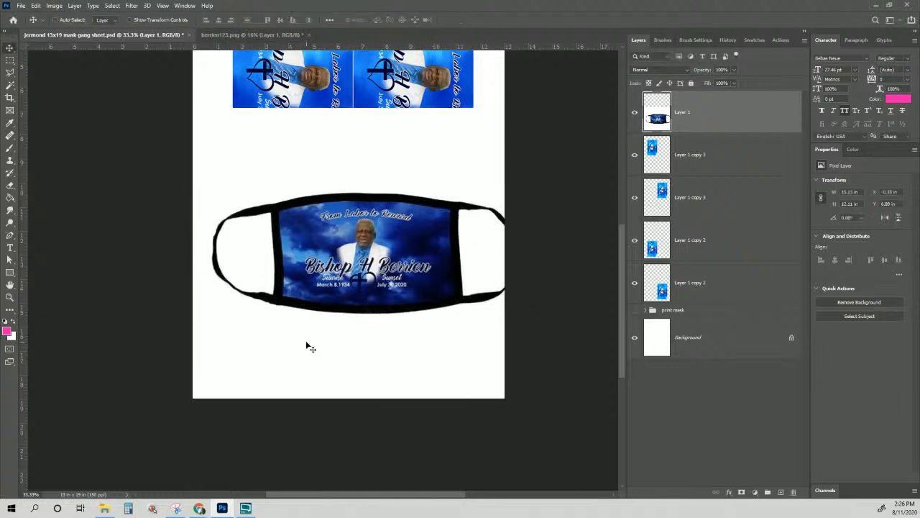
Hide the enlarged mask mockup layer and select the upper-left mask's layer
scroll(500, 316, up, 3)
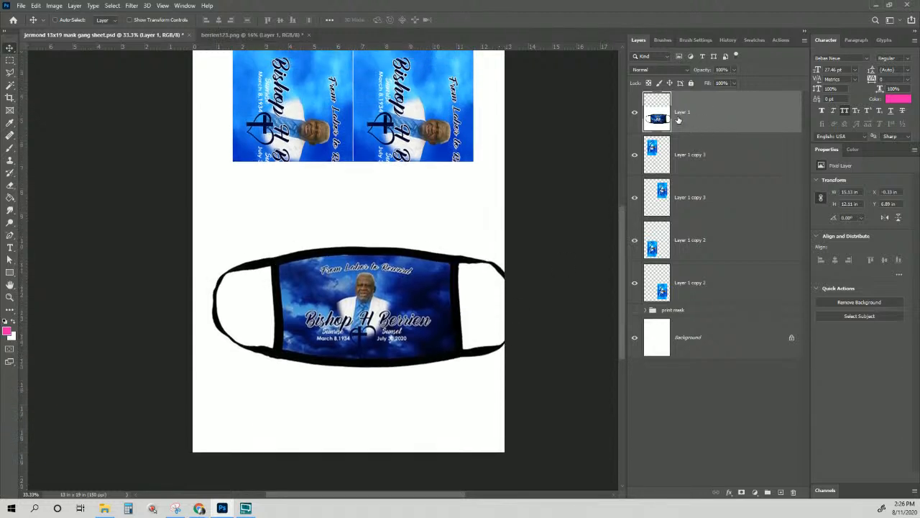
click(635, 115)
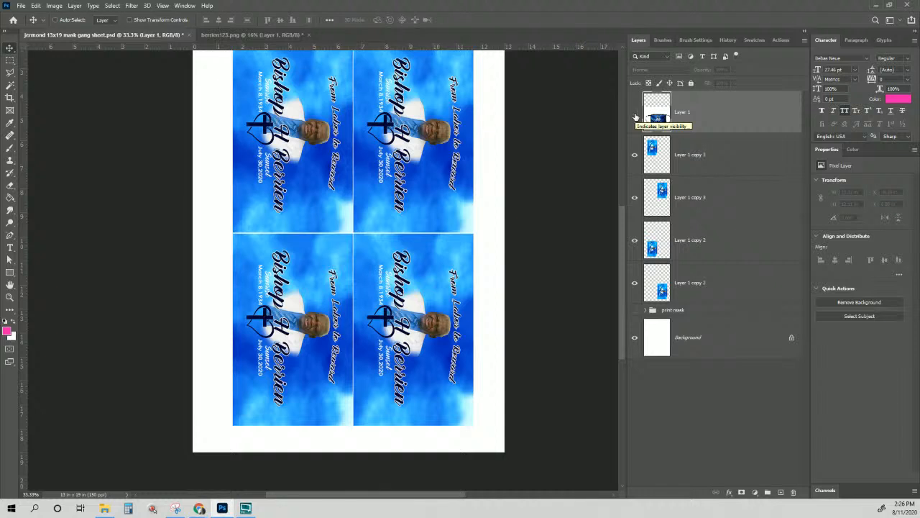
scroll(586, 299, up, 3)
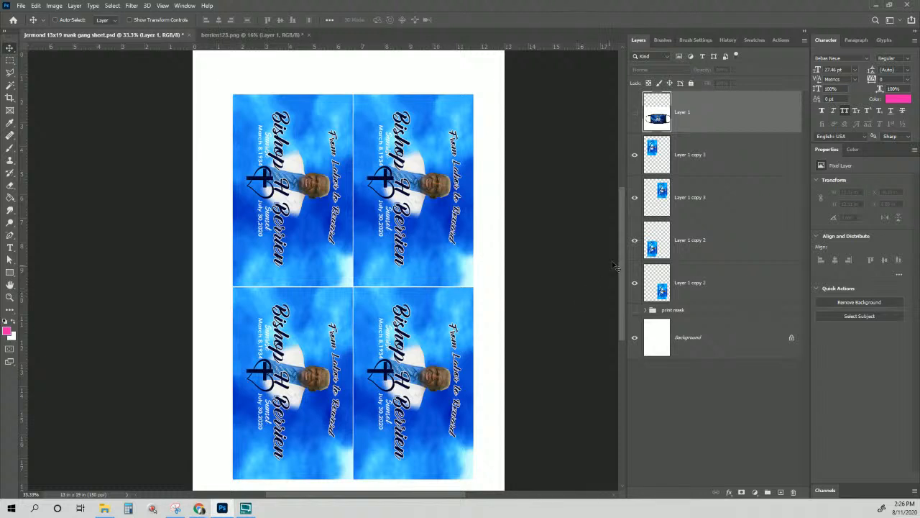
click(701, 170)
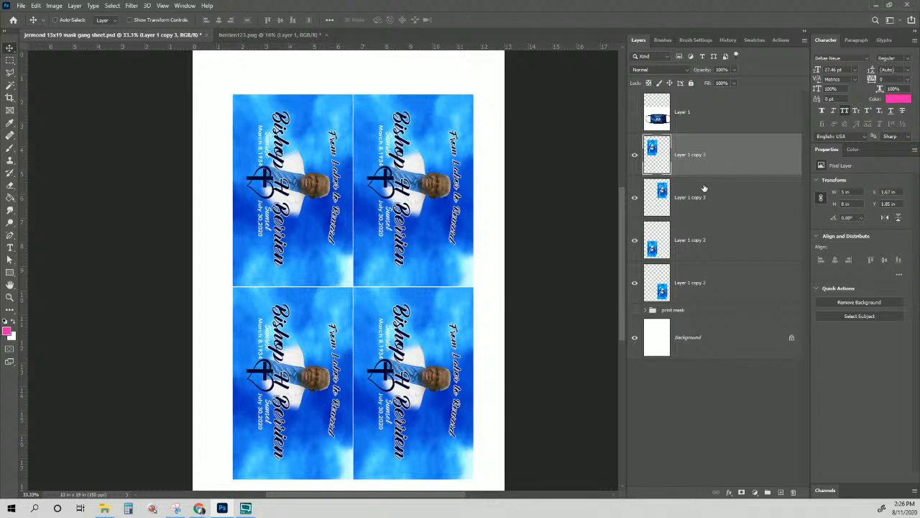